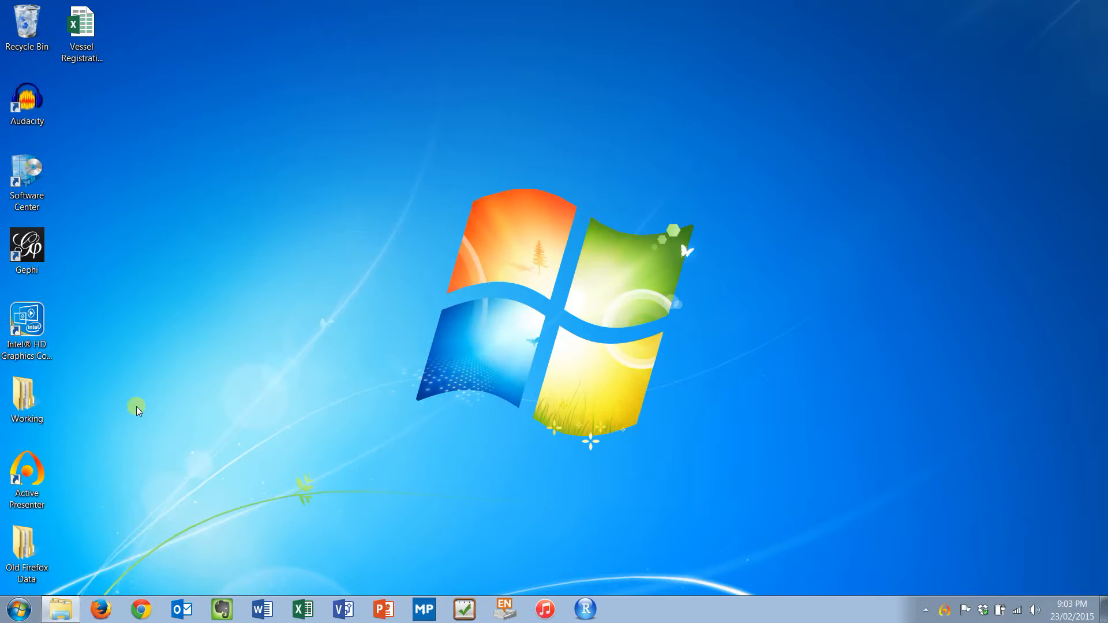
Switch to Firefox and search Google for "queensland government open data set exports value"
left_click(93, 614)
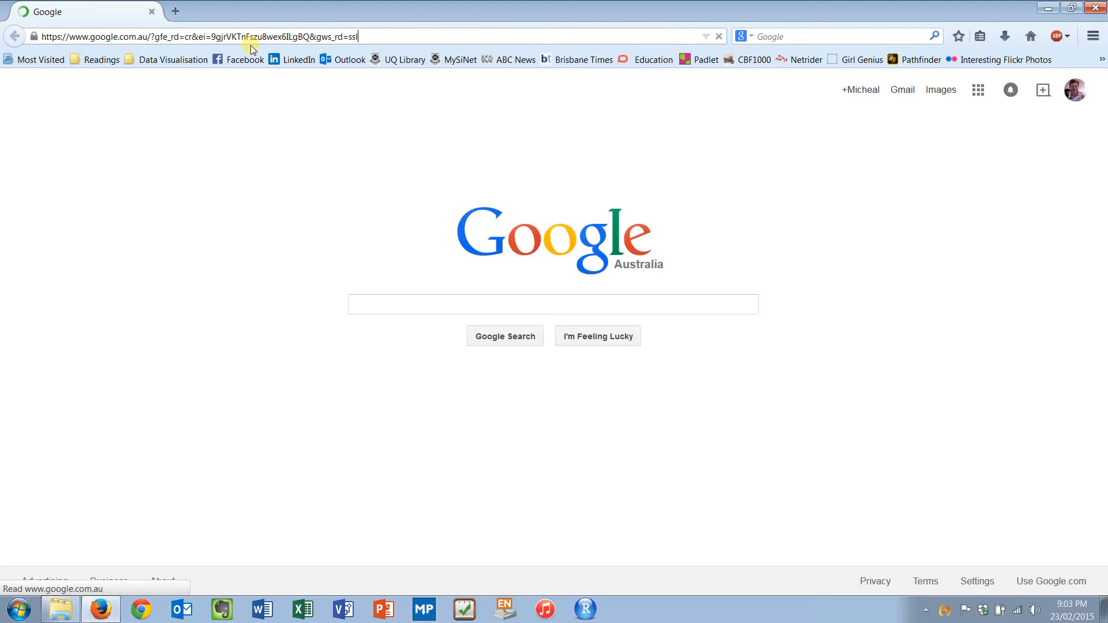
type("www.google.")
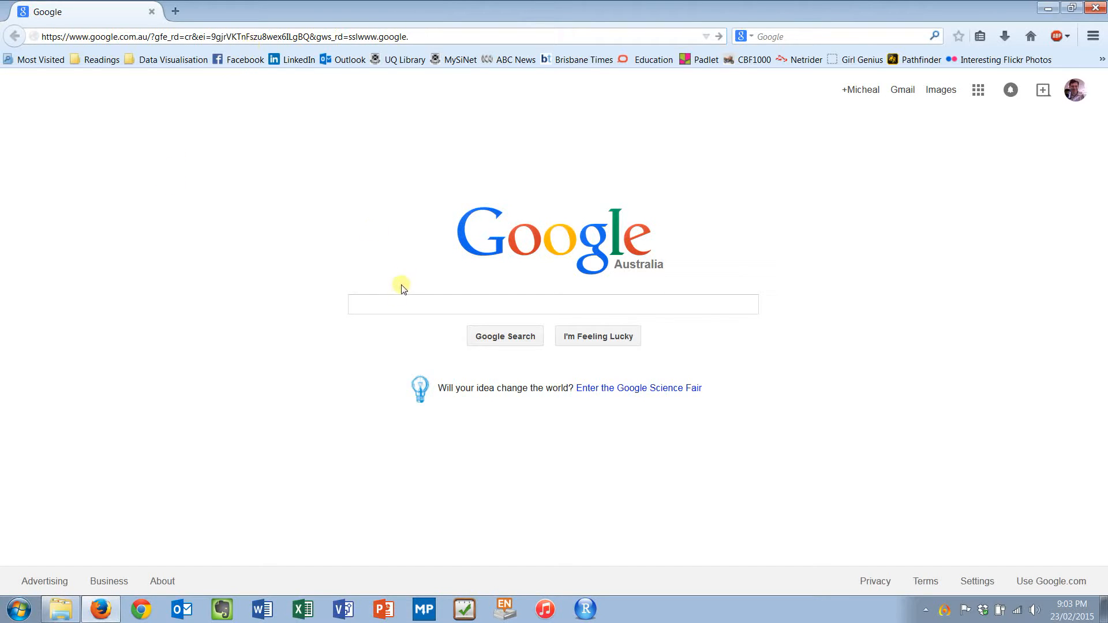
left_click(413, 303)
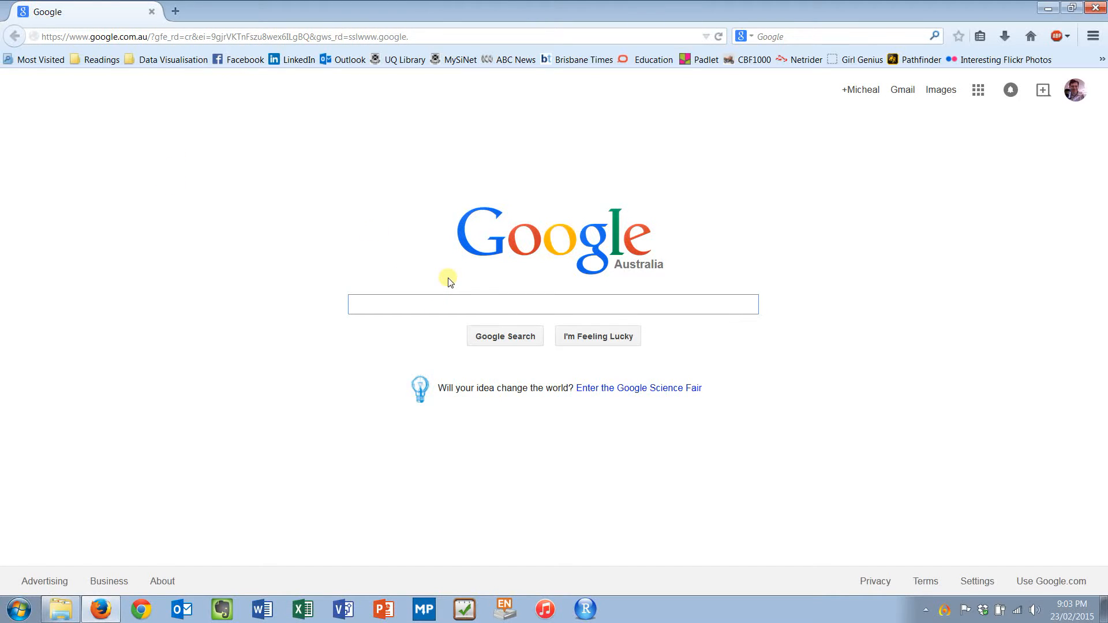
type("queensland government open dat")
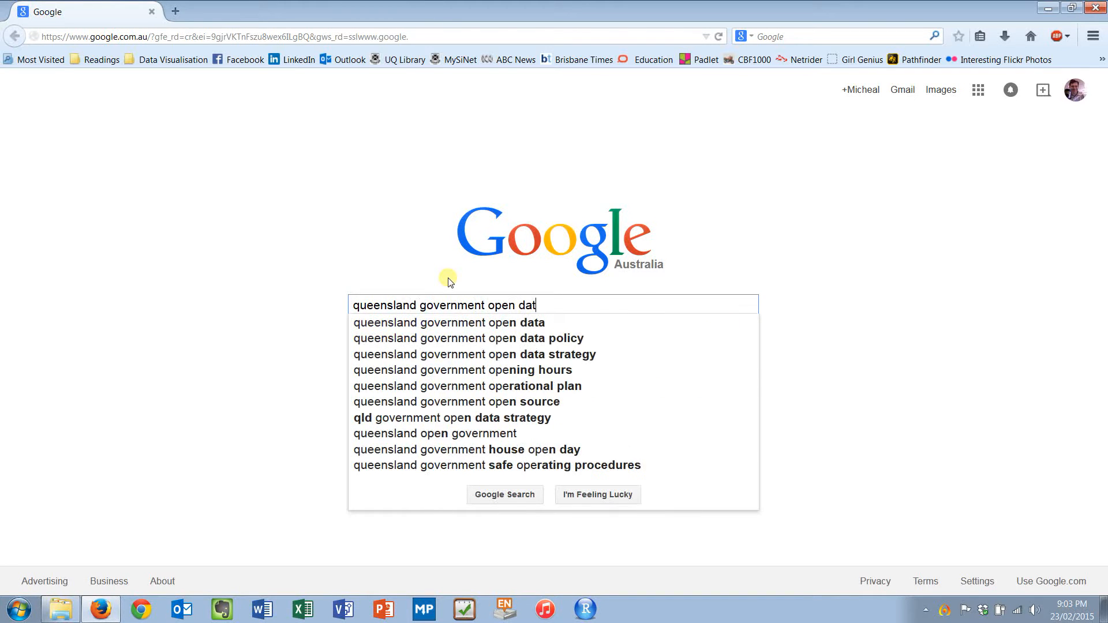
type("a set")
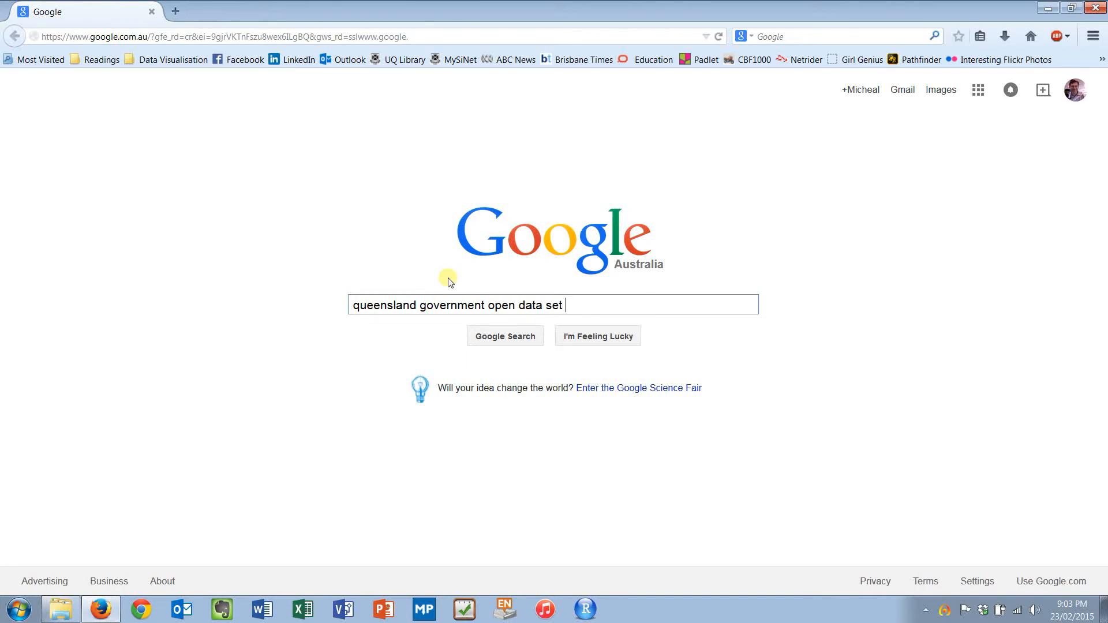
type("sxports valule")
key("Return")
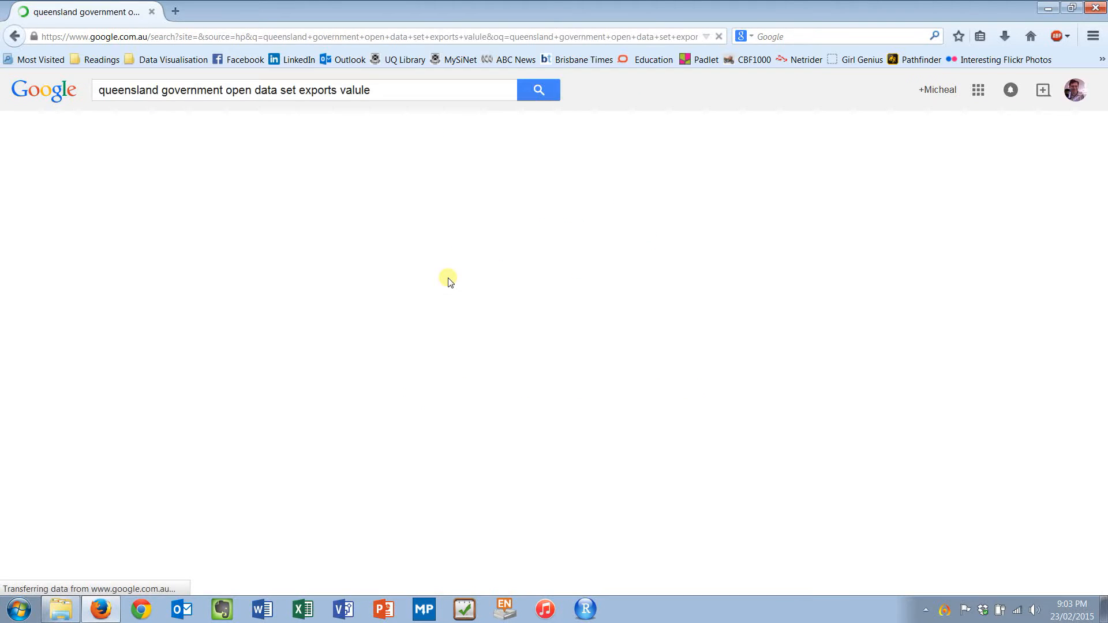
left_click(264, 208)
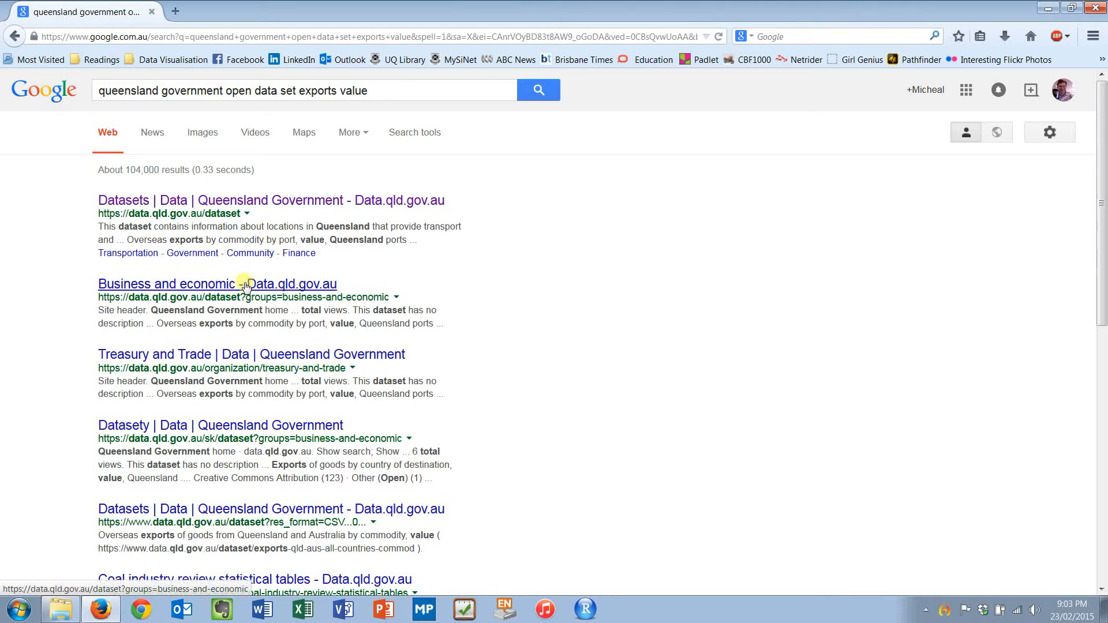
From the Business and economic search result, open the dataset "Overseas exports of goods by top 30 countries of destination, value, Queensland"
left_click(245, 285)
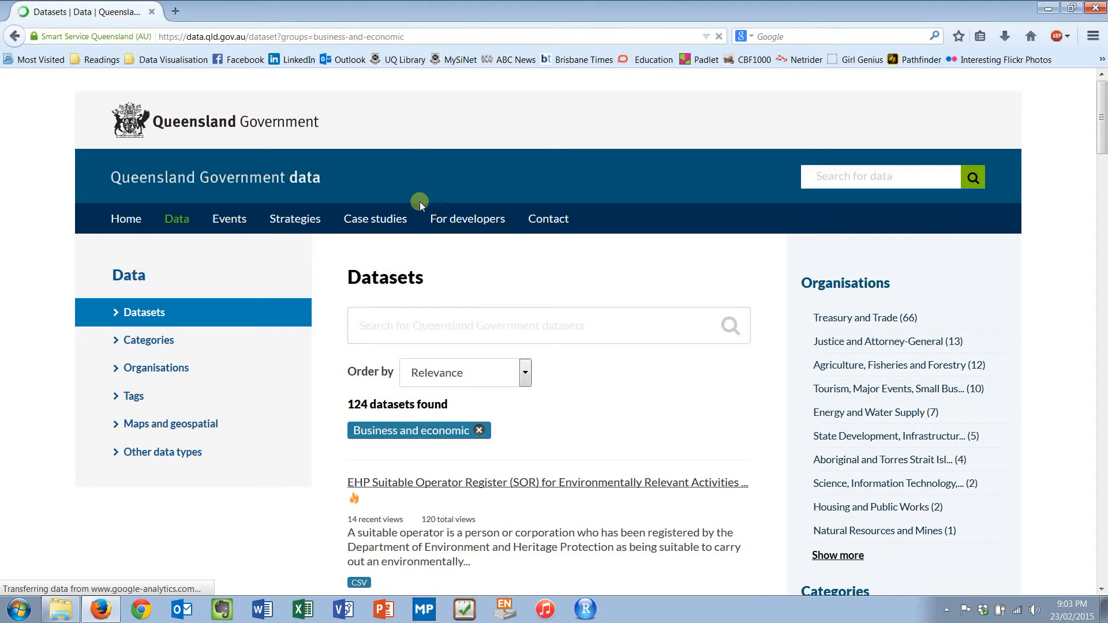
scroll(653, 400, "down", 3)
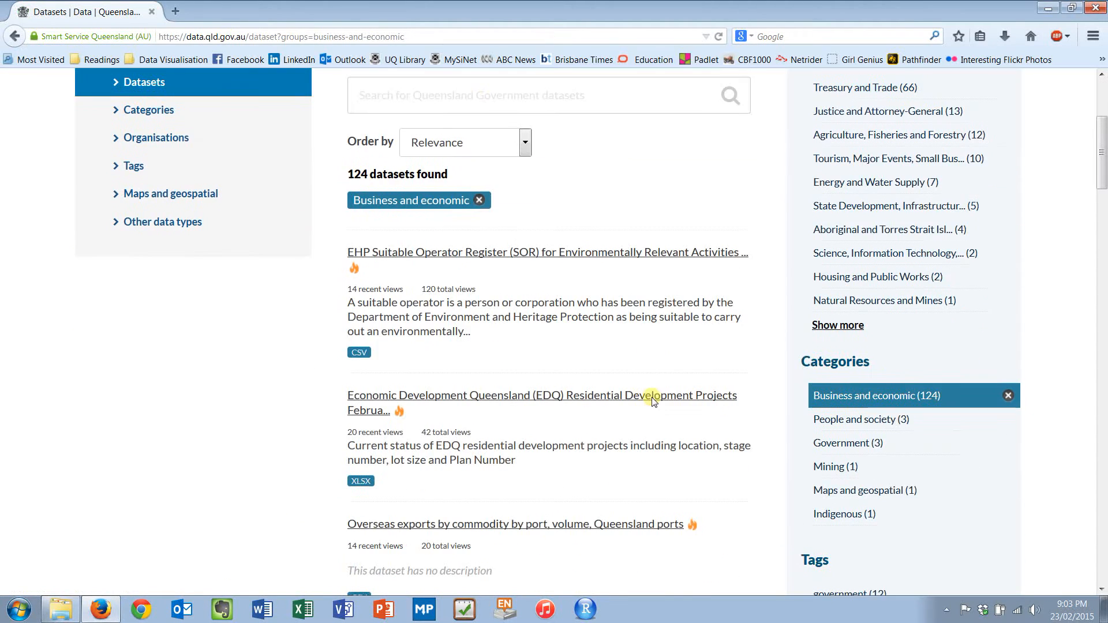
scroll(652, 400, "down", 3)
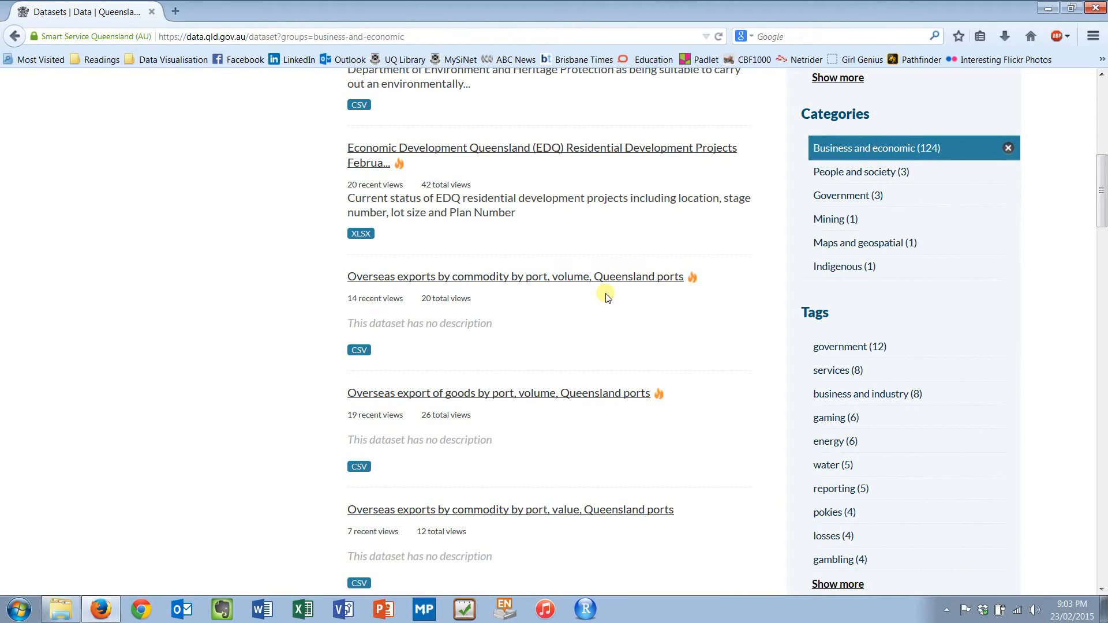
scroll(606, 297, "down", 2)
scroll(605, 297, "down", 2)
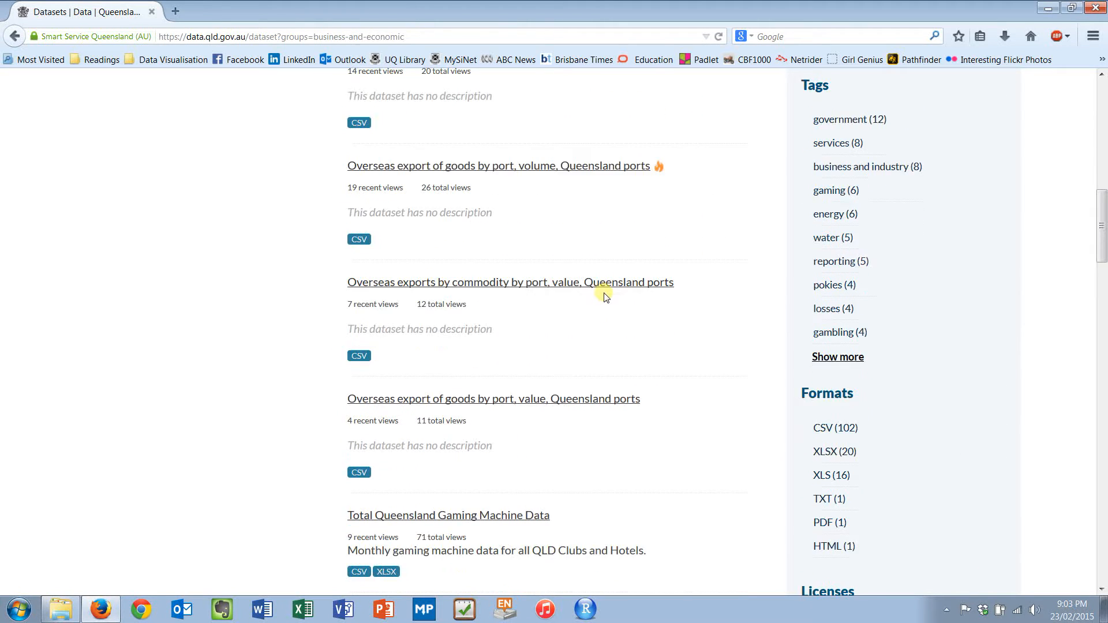
scroll(604, 296, "down", 2)
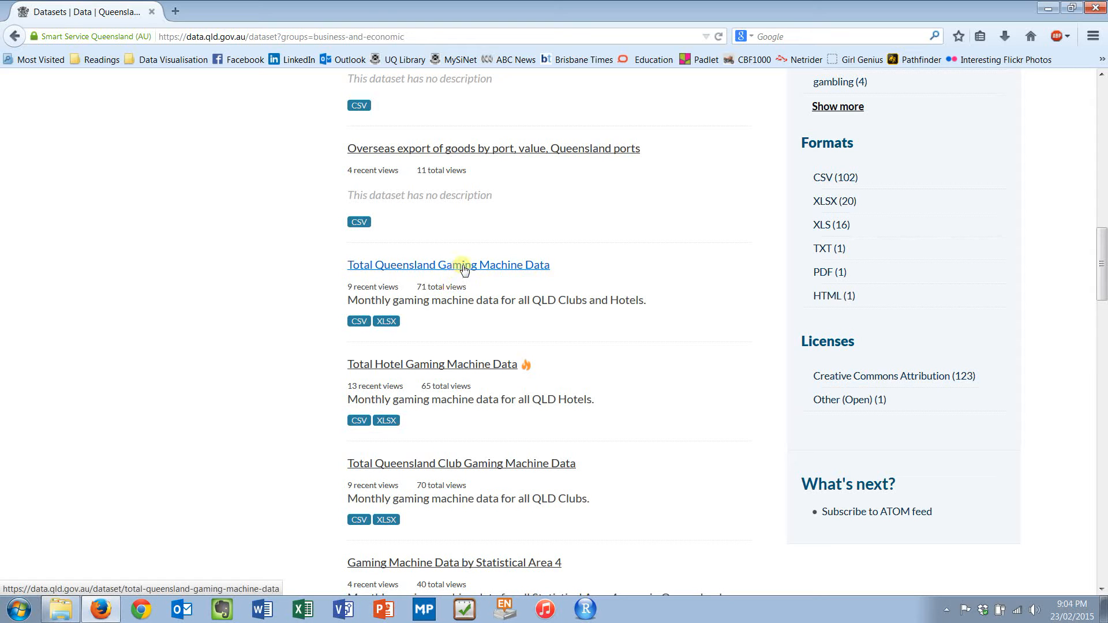
scroll(458, 354, "down", 4)
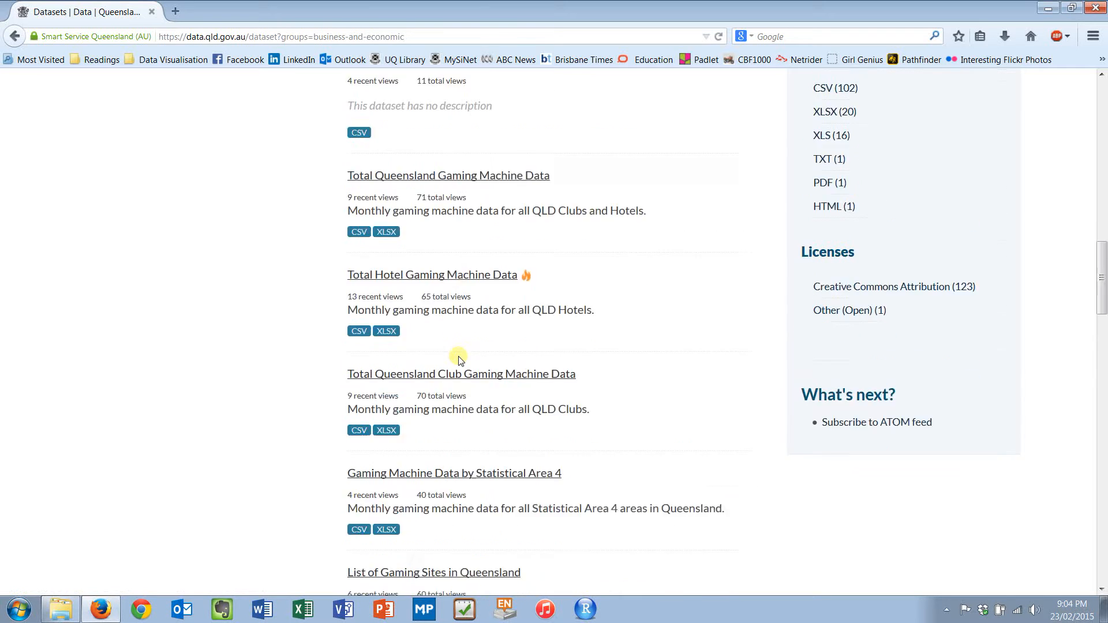
scroll(459, 359, "down", 5)
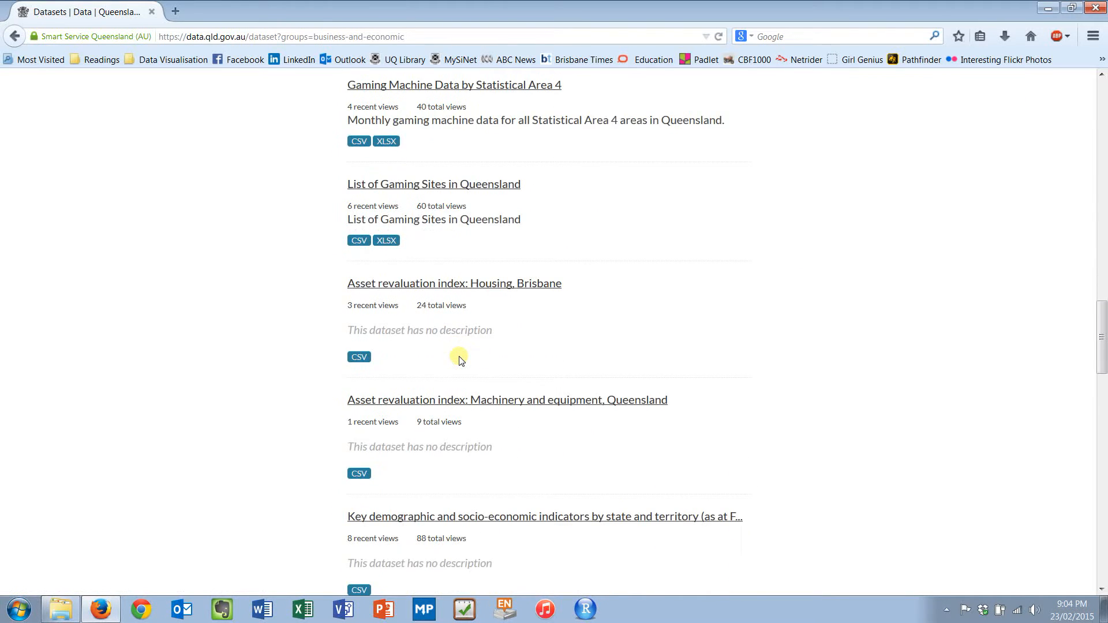
scroll(460, 360, "down", 1)
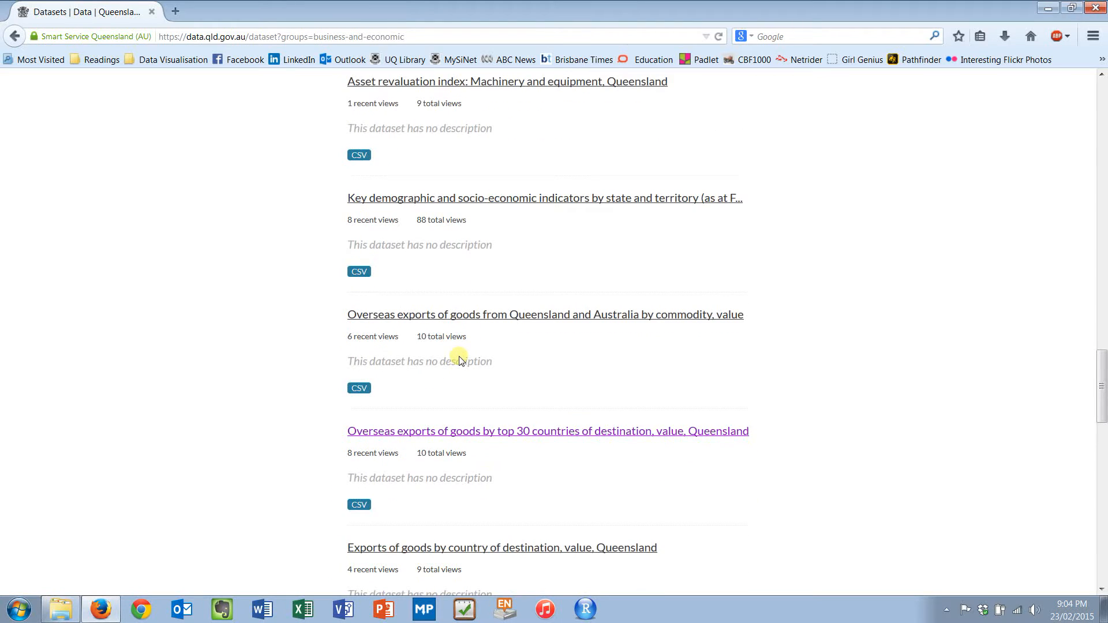
scroll(460, 360, "down", 1)
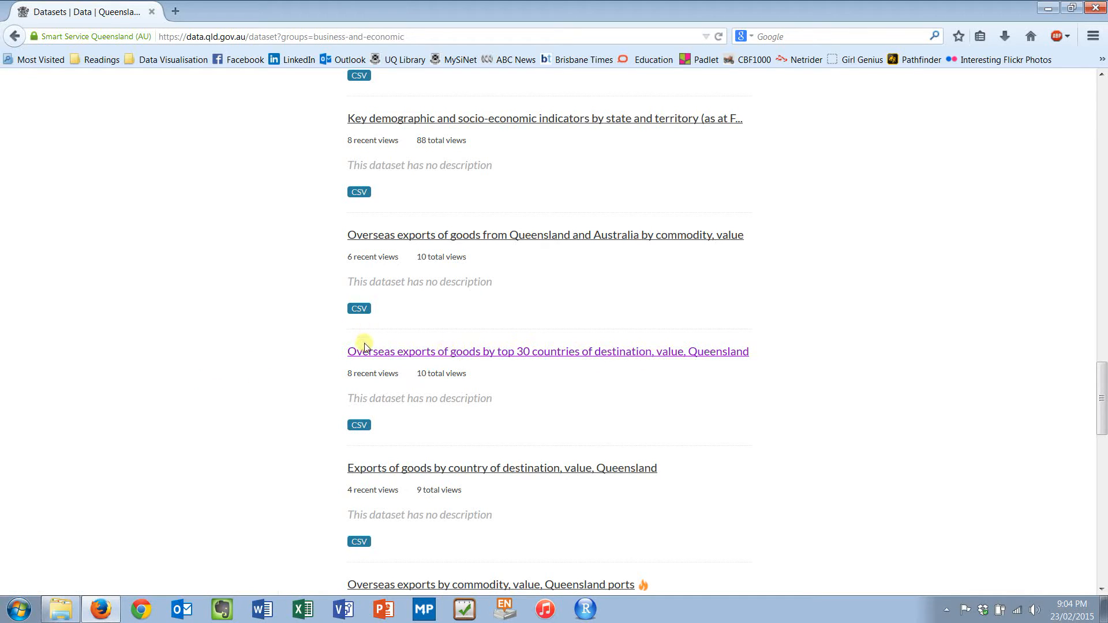
left_click(452, 351)
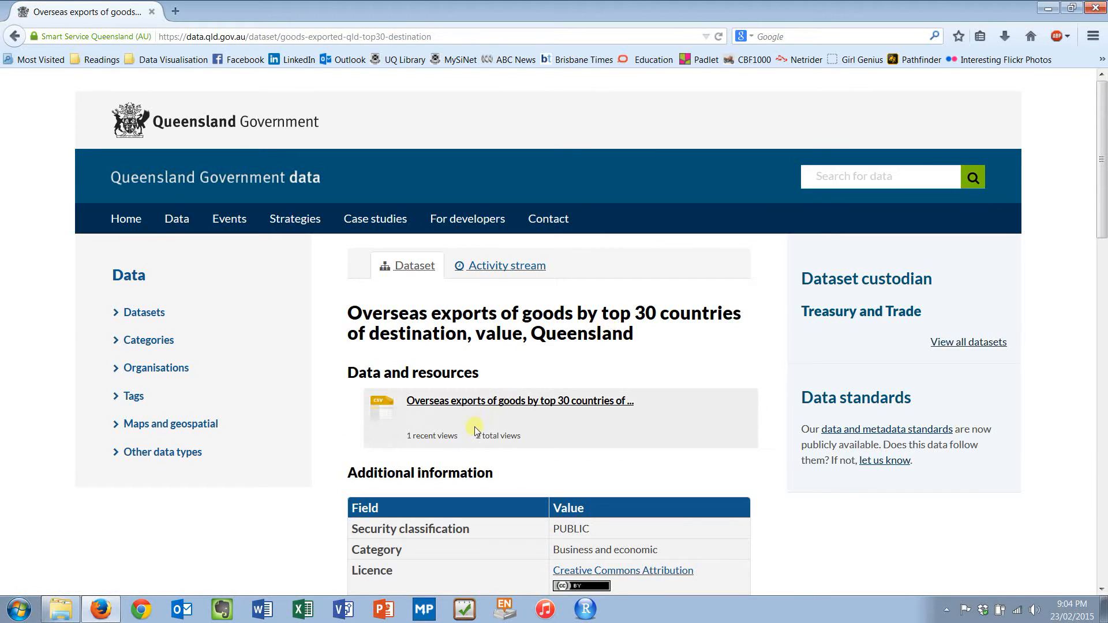
Download the dataset's 2013–14 CSV file, goods-exported-qld-top30-destination.csv, and open it in Microsoft Excel
left_click(606, 400)
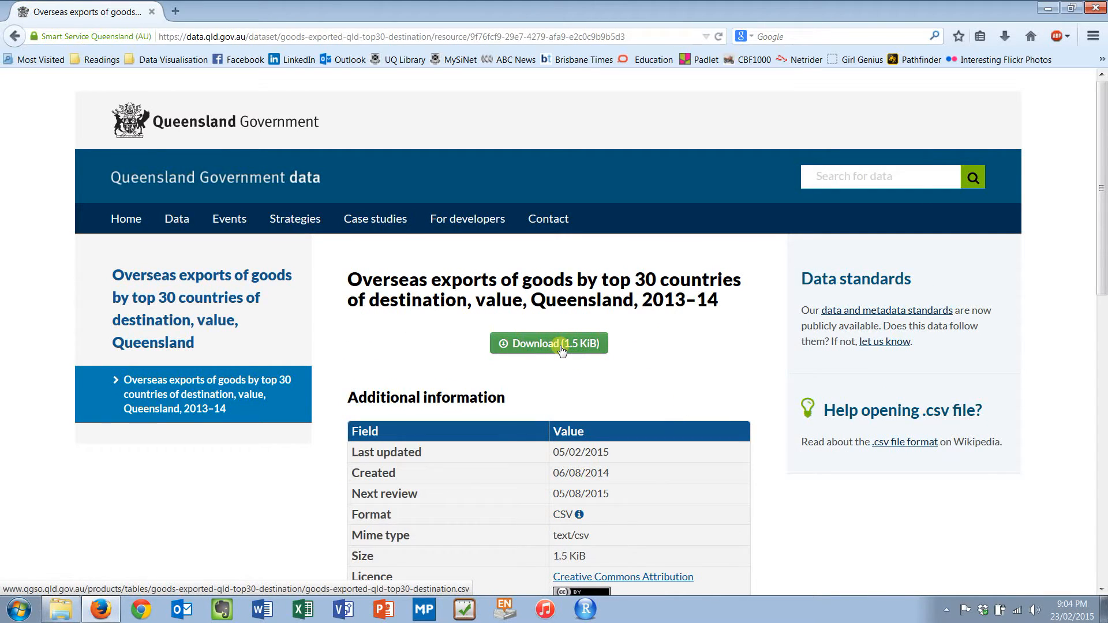
left_click(561, 347)
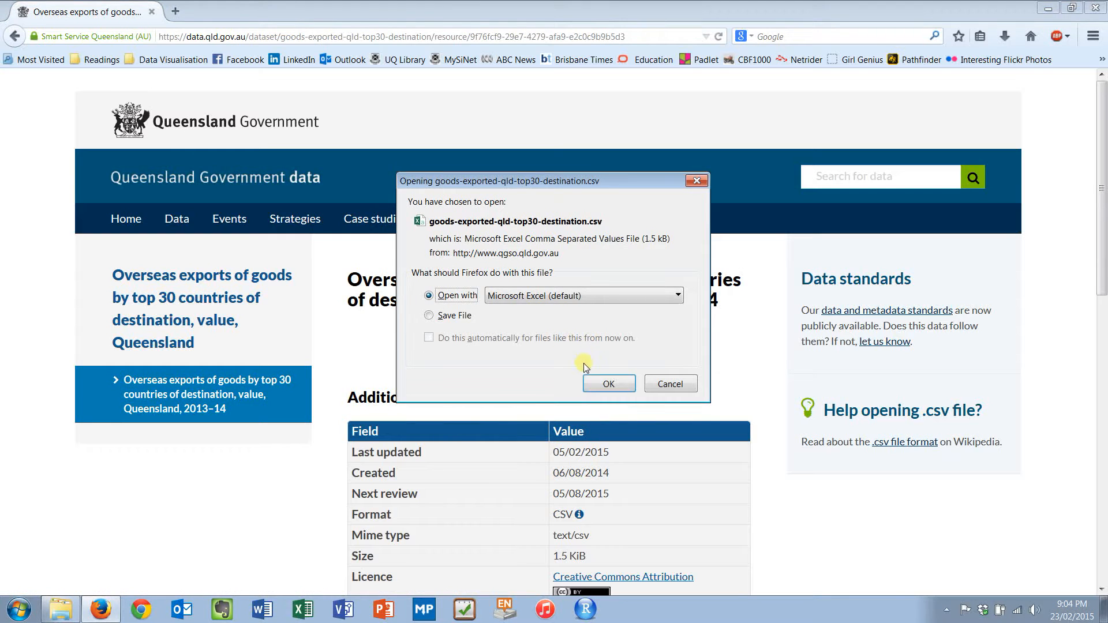
left_click(607, 384)
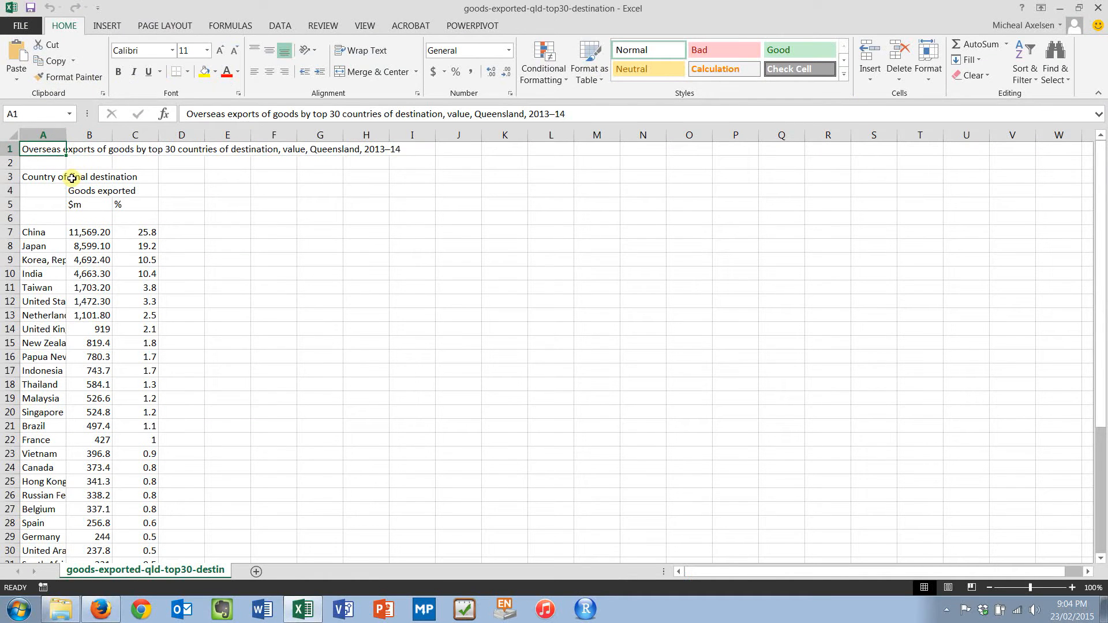
Delete the "Total top 30" row below Italy at the end of the country list
left_click(91, 329)
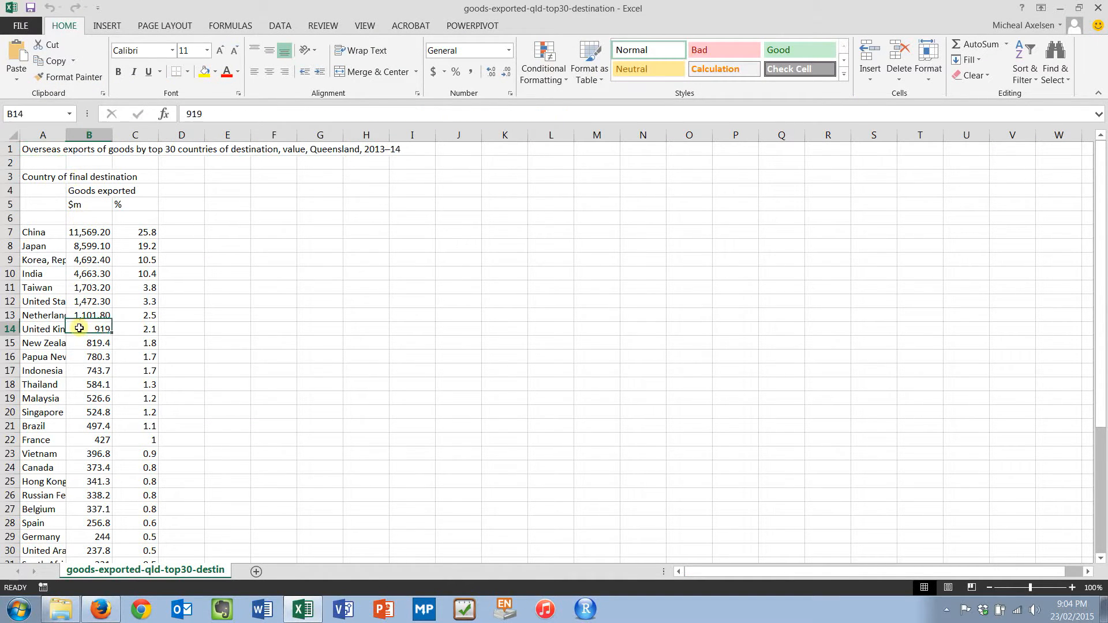
key("ctrl+Down")
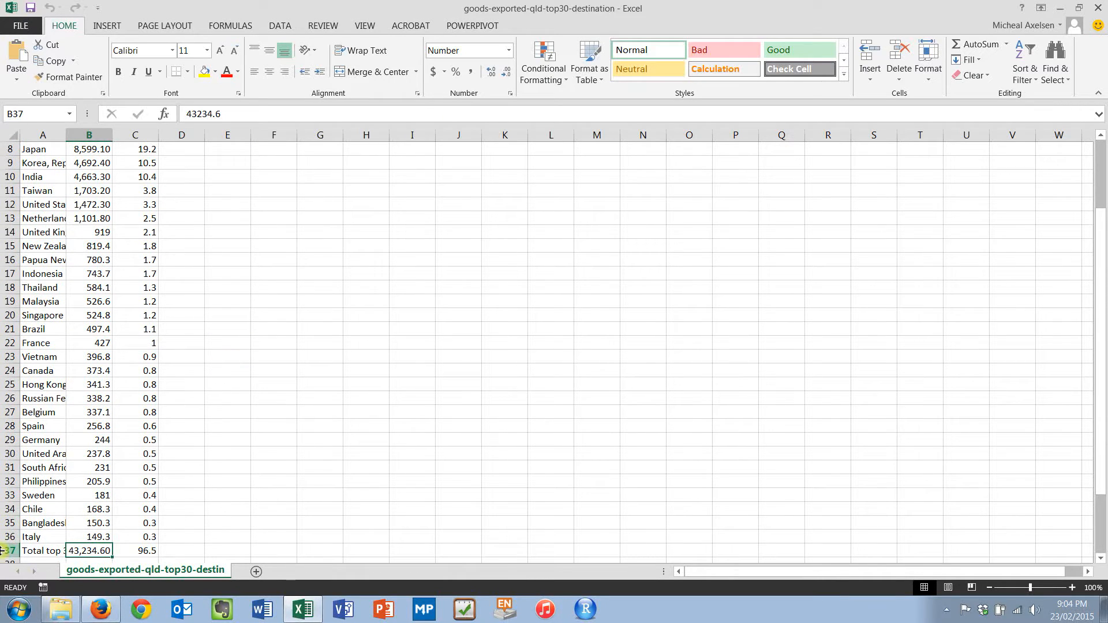
left_click(29, 551)
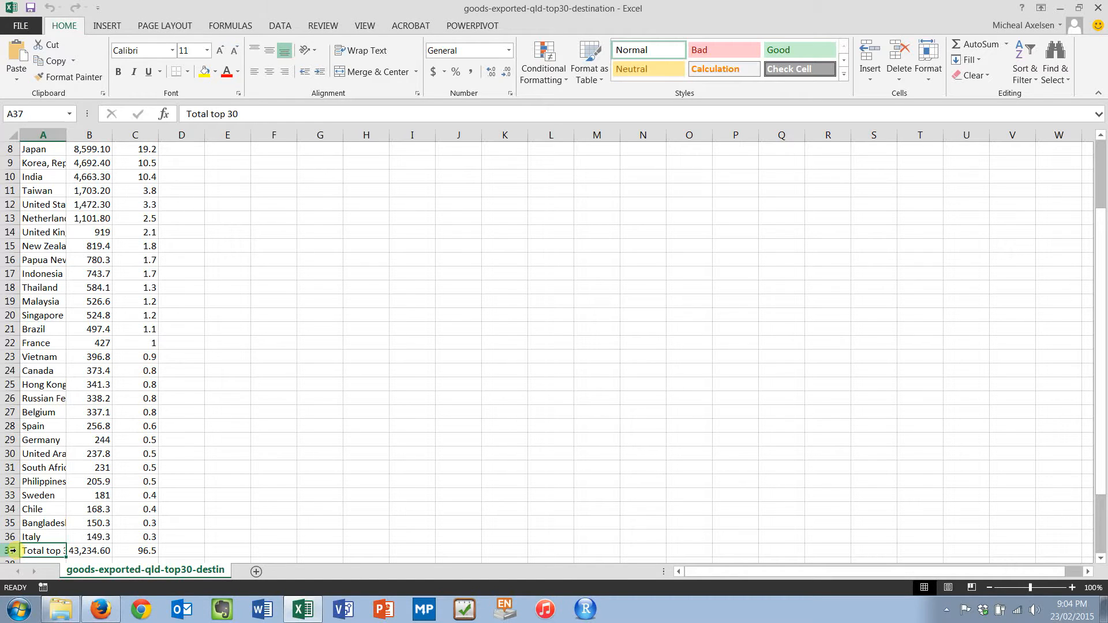
right_click(12, 550)
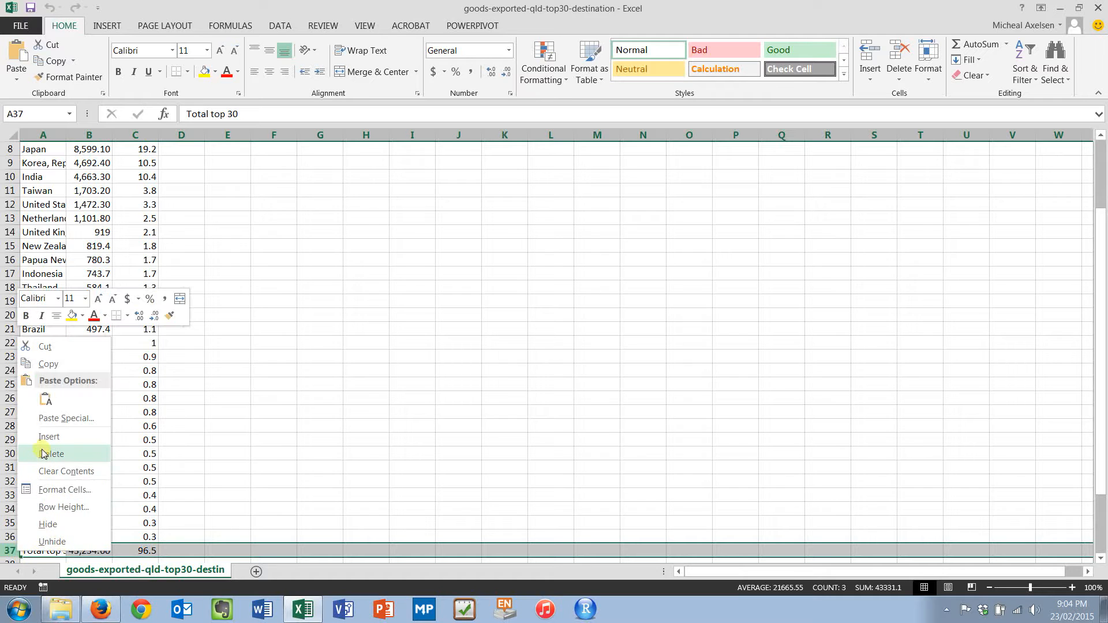
left_click(43, 454)
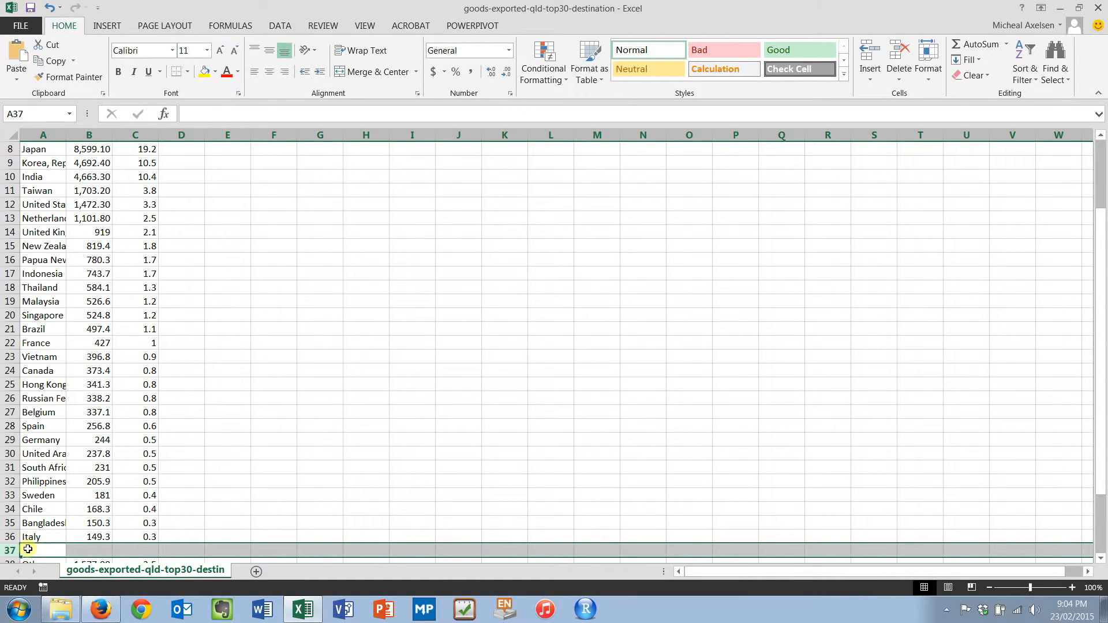
Enter the heading "Country" in cell A5, without the rest of the autocompleted text
scroll(28, 549, "up", 3)
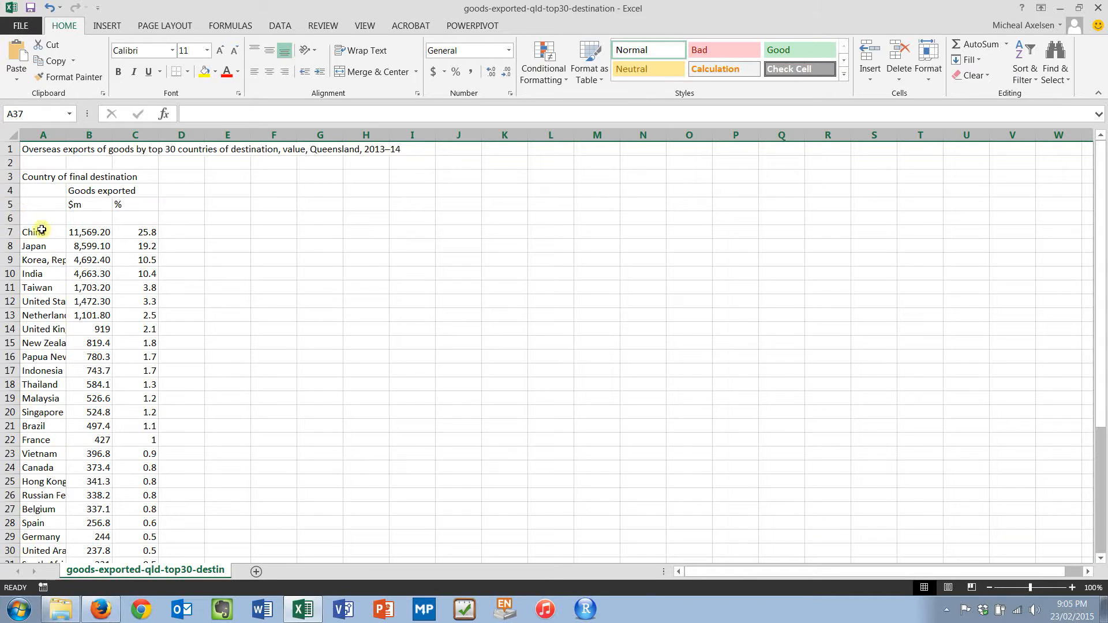
left_click(44, 220)
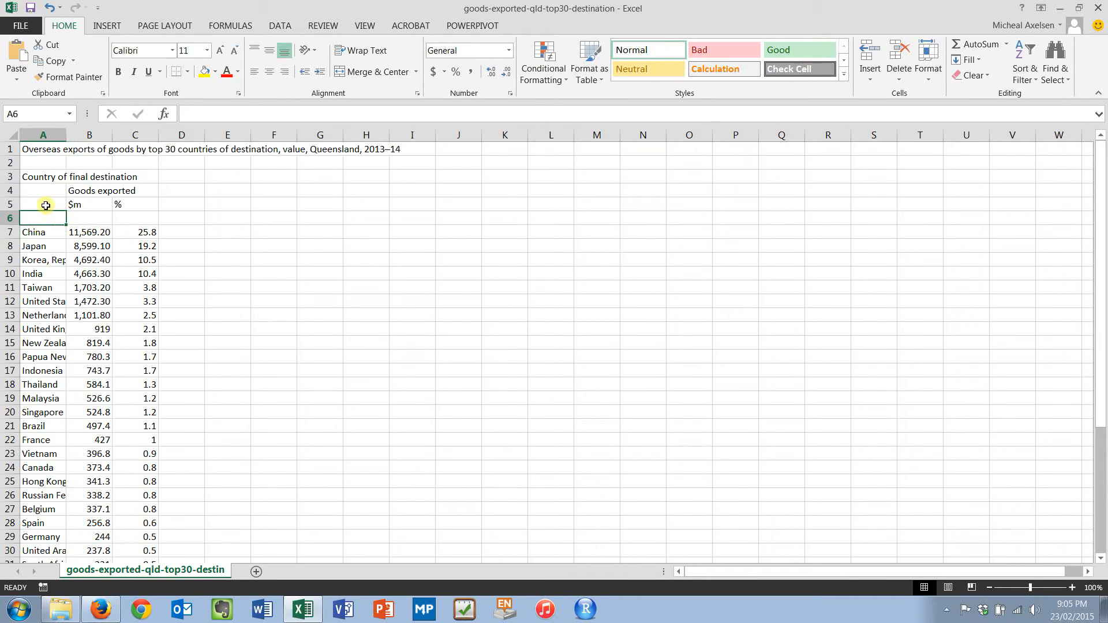
left_click(45, 205)
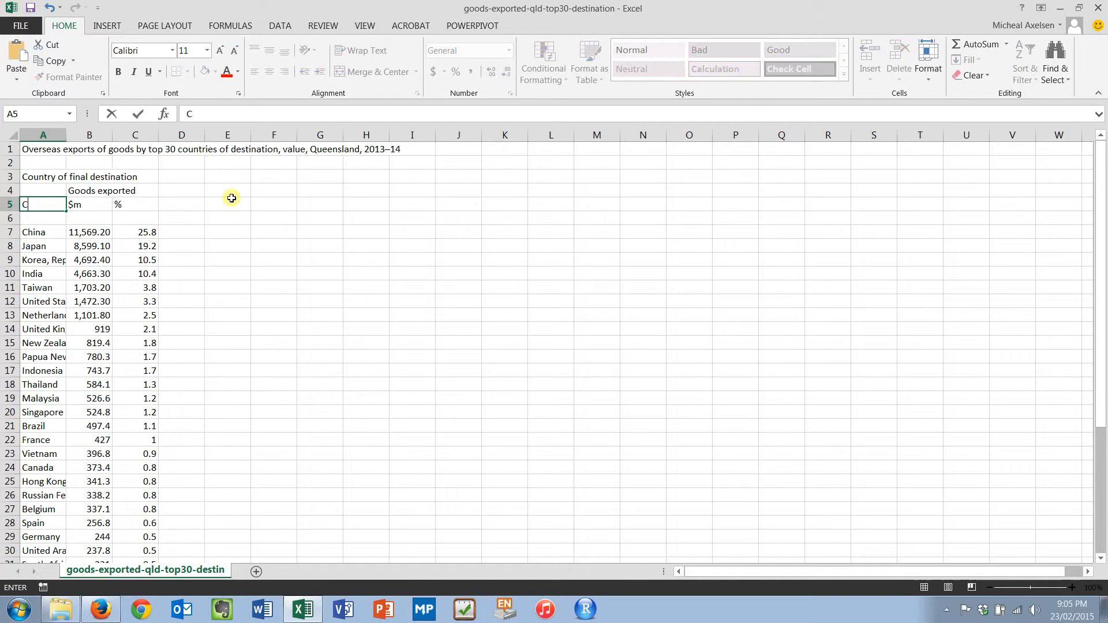
type("Country")
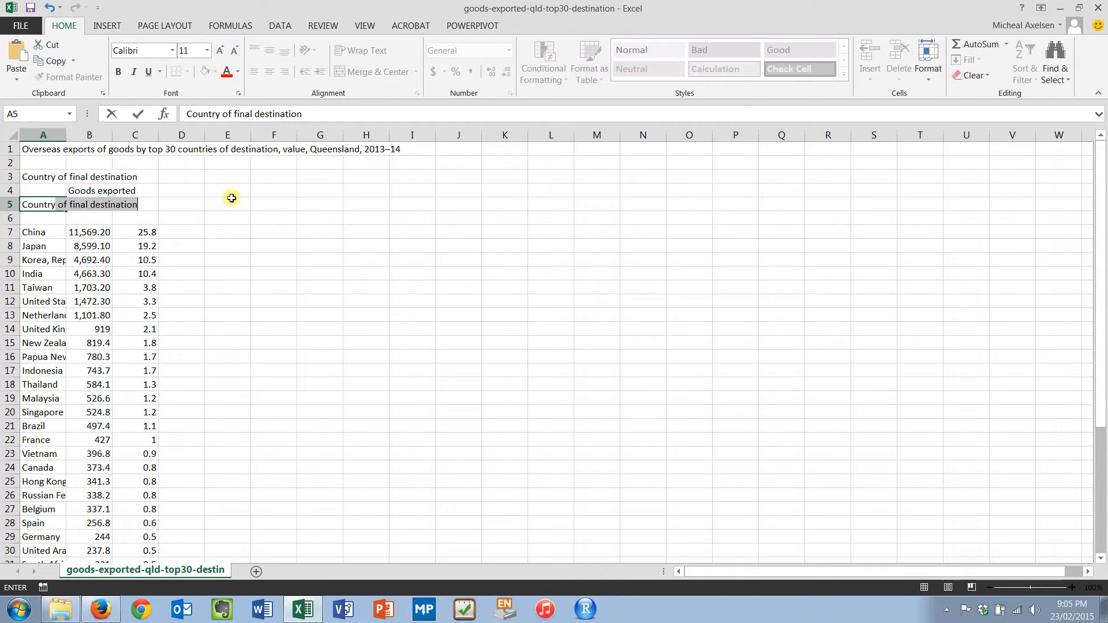
key("Delete")
key("Return")
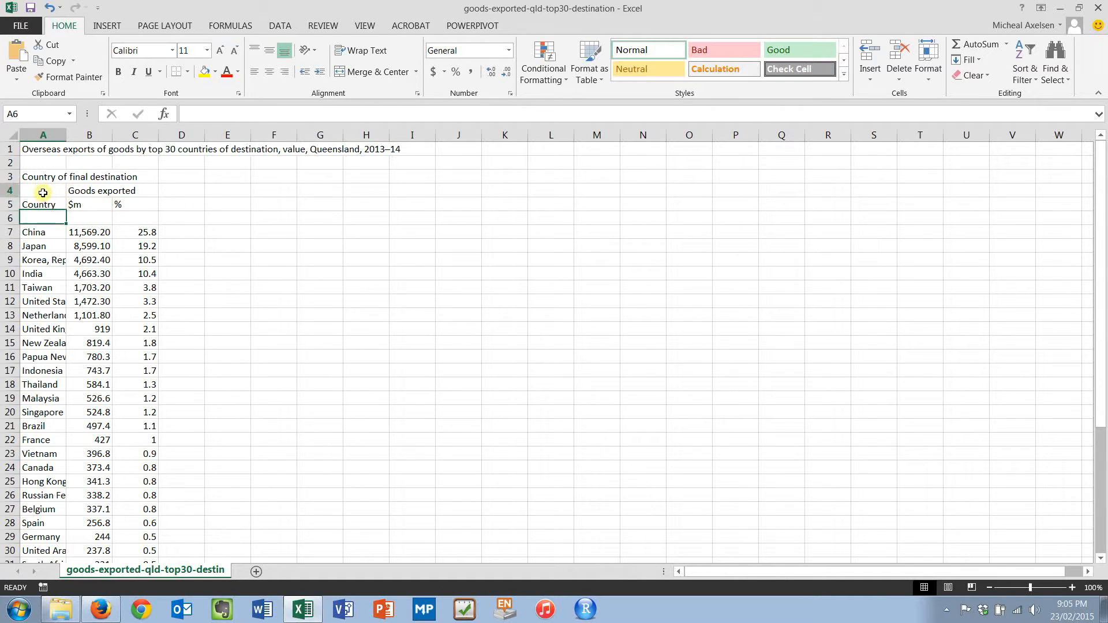
Delete rows 1 to 4 above the Country, $m and % headings
left_click_drag(11, 190, 10, 148)
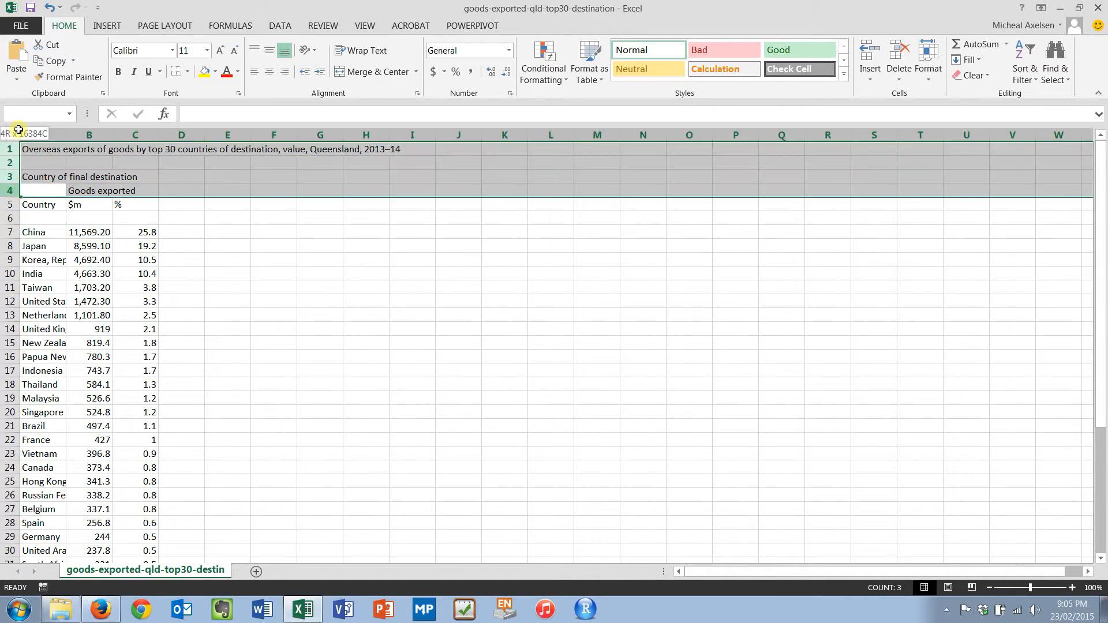
right_click(124, 178)
left_click(194, 299)
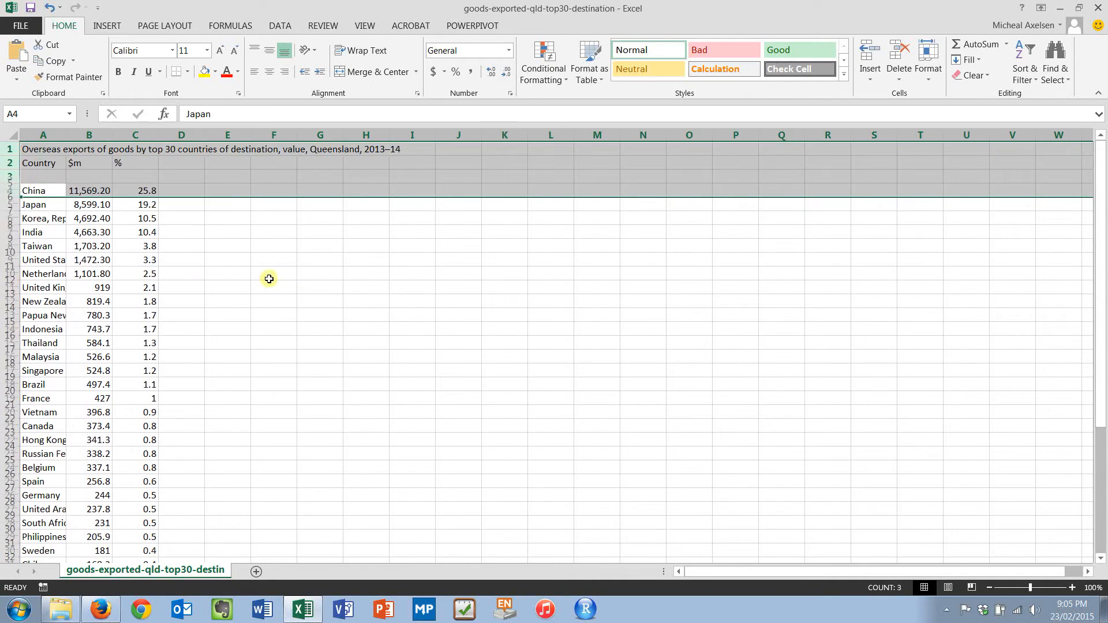
Delete rows 33 to 38 below Italy, including the Other, Total and Source rows
left_click(84, 152)
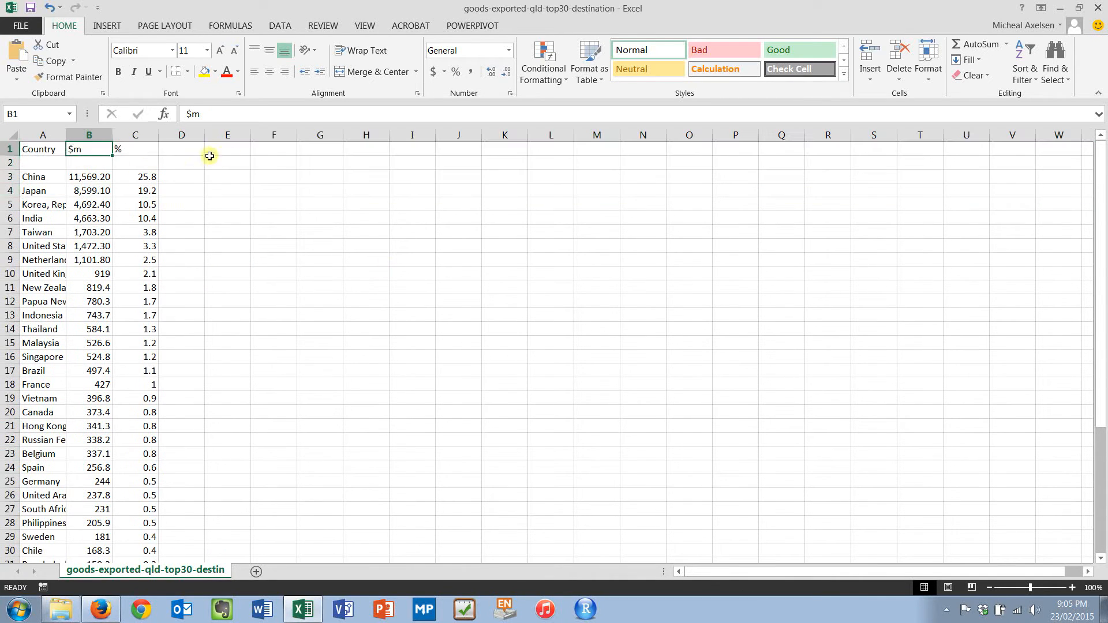
left_click(149, 147)
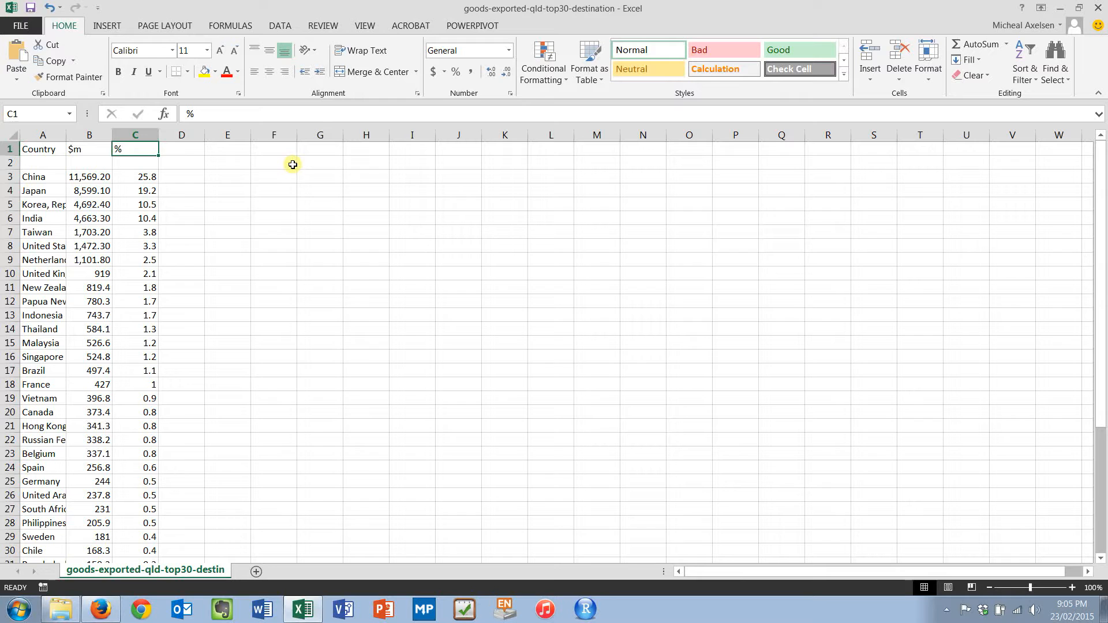
scroll(187, 368, "down", 4)
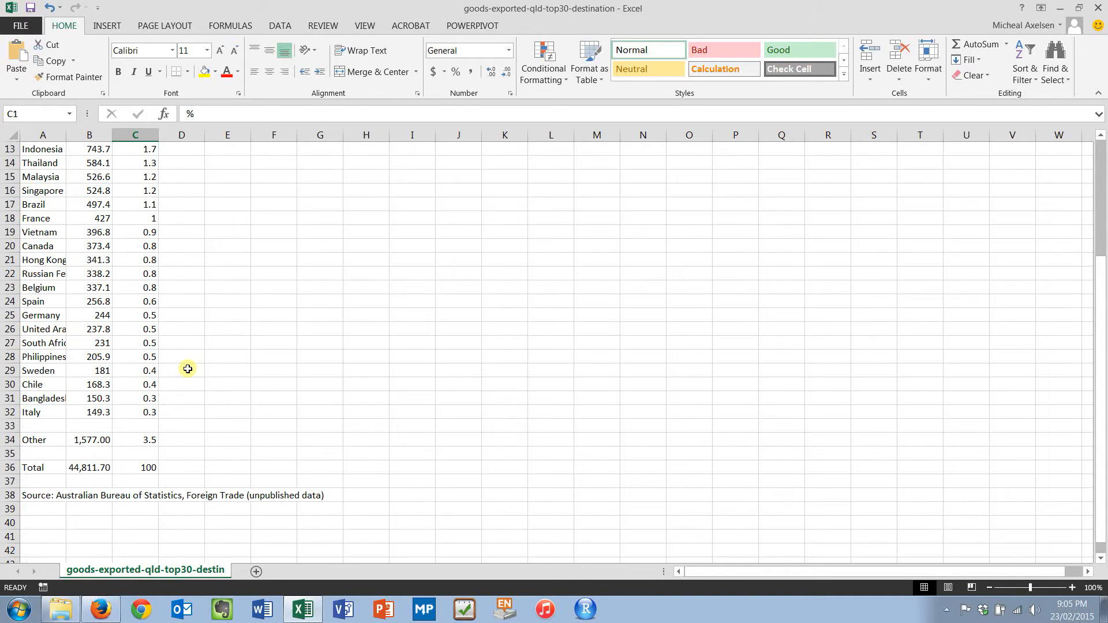
left_click(12, 426)
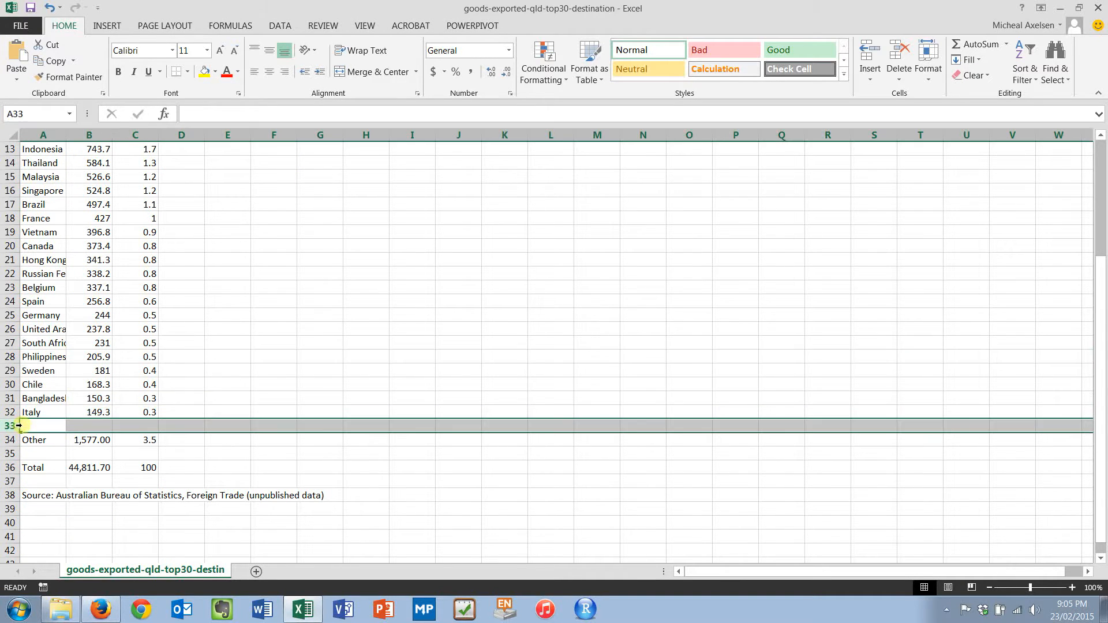
left_click_drag(14, 429, 12, 496)
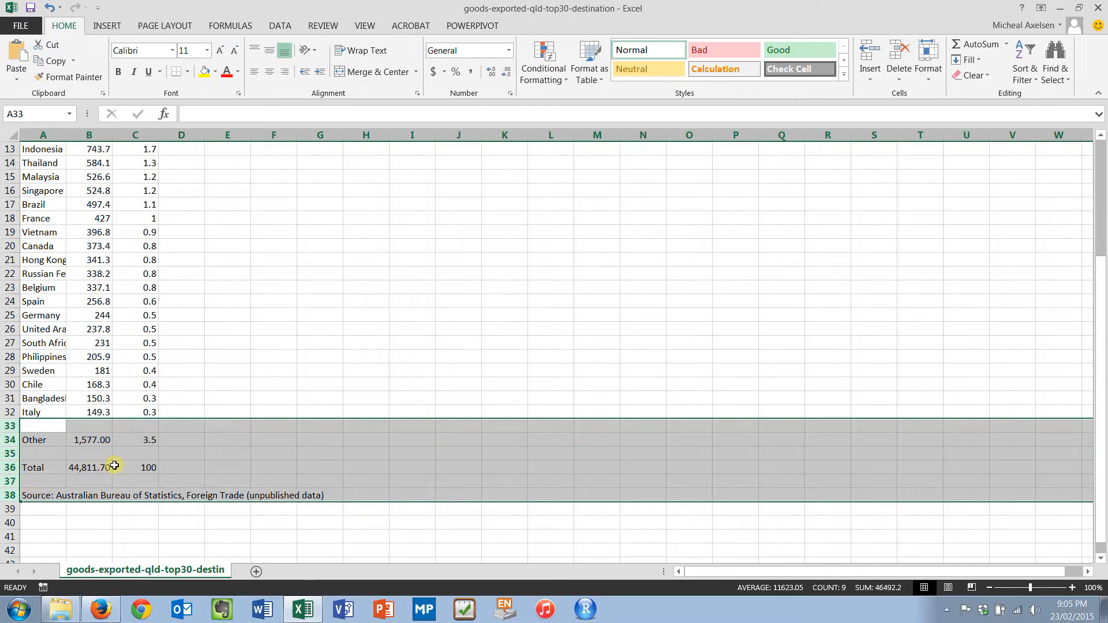
right_click(115, 465)
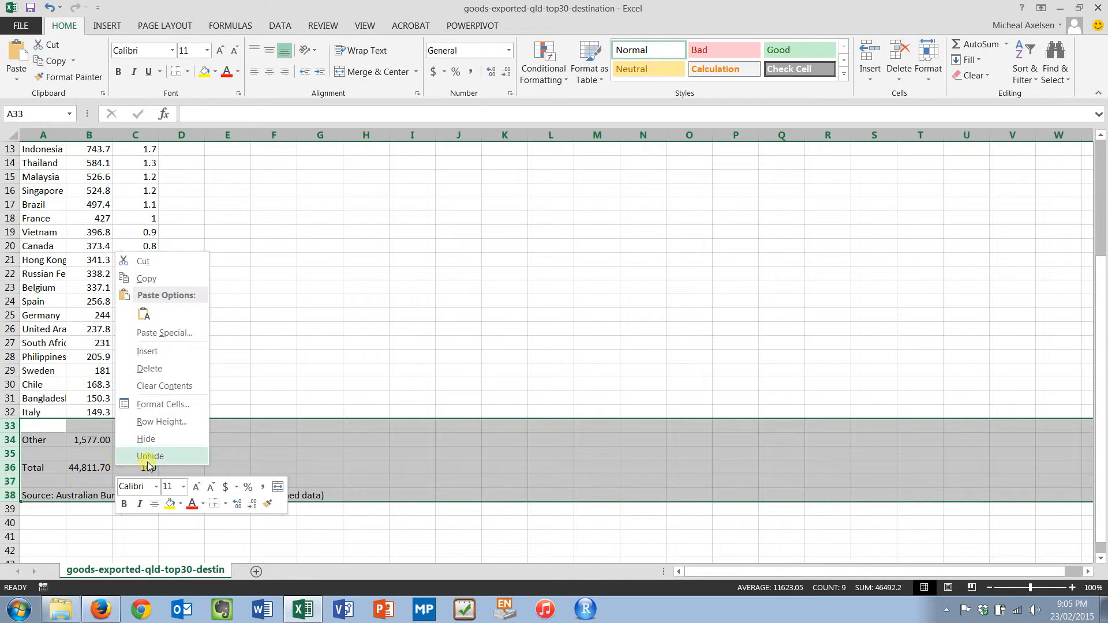
left_click(151, 368)
left_click(69, 424)
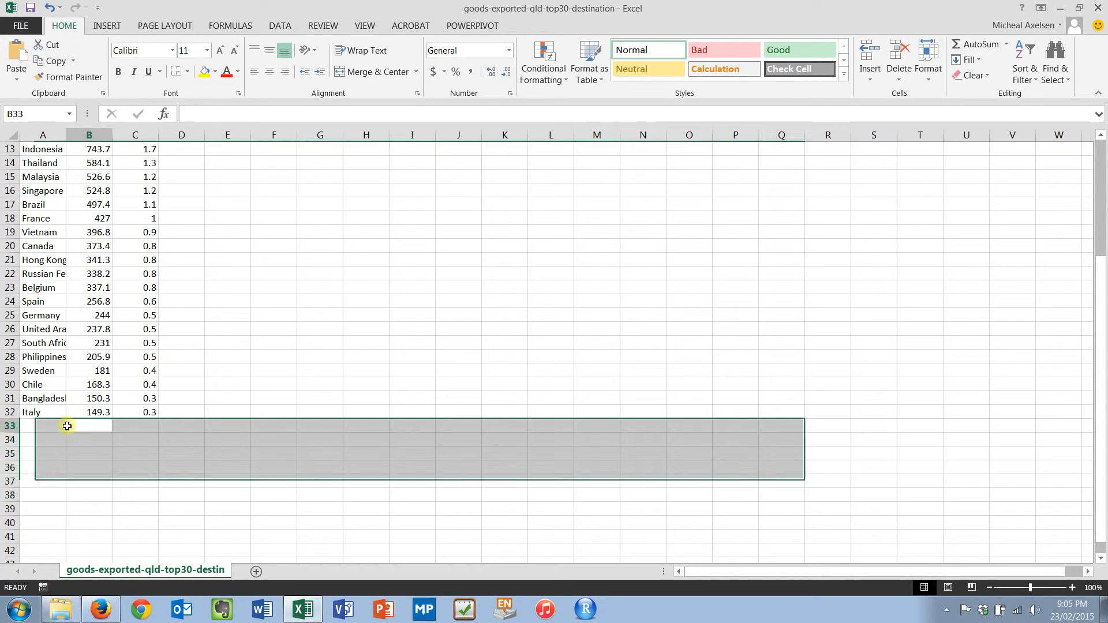
scroll(94, 420, "up", 4)
scroll(93, 420, "down", 5)
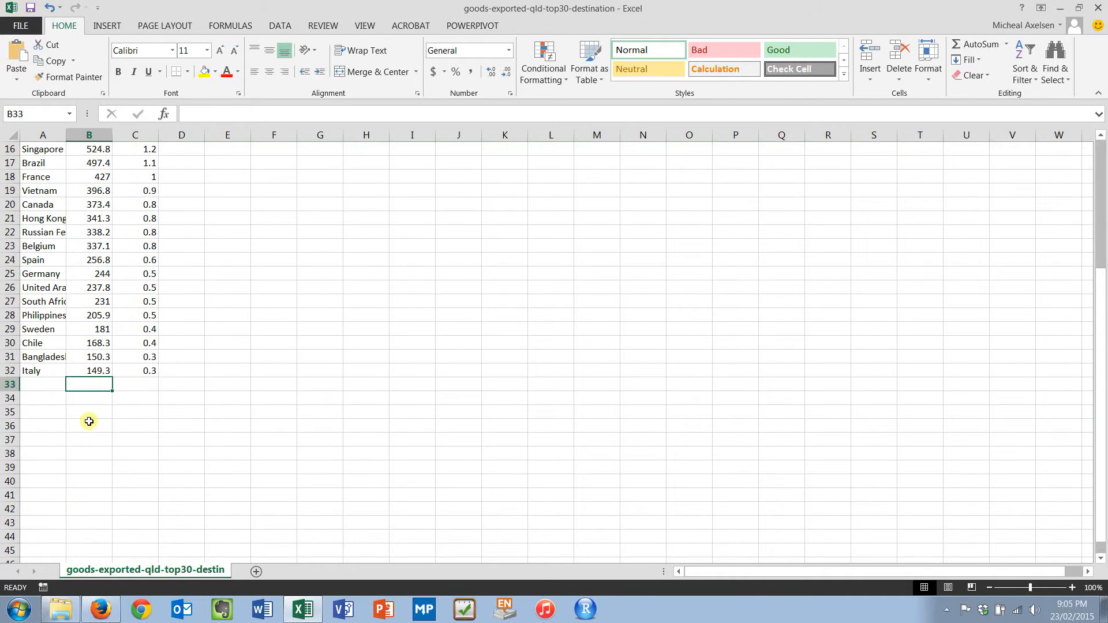
left_click(33, 374)
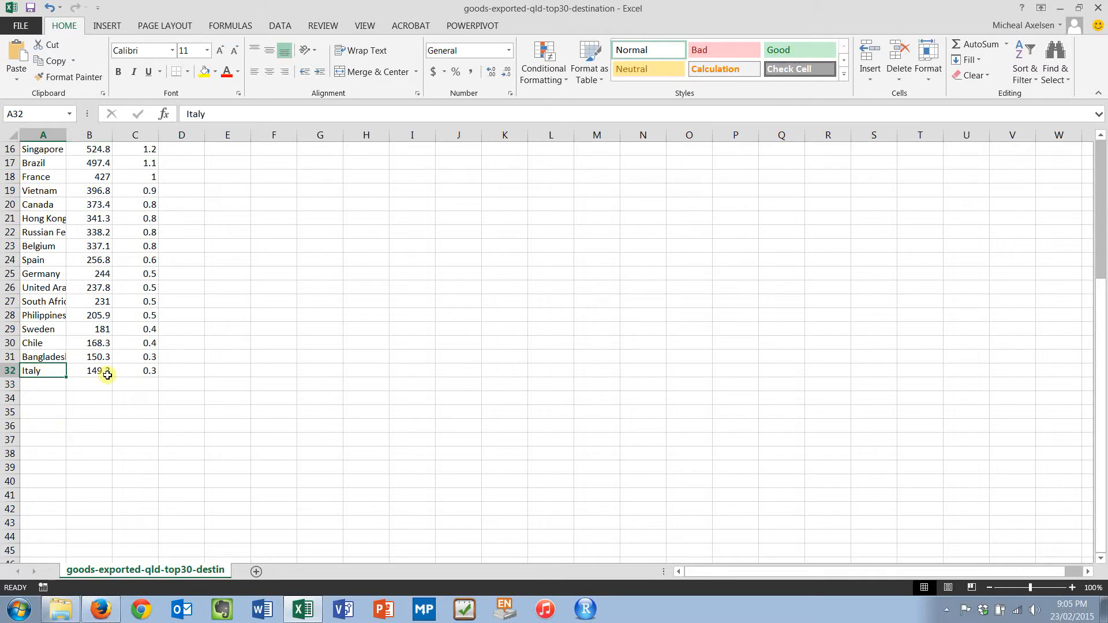
Make the Country, $m and % headings in row 1 bold and underlined
scroll(108, 375, "up", 5)
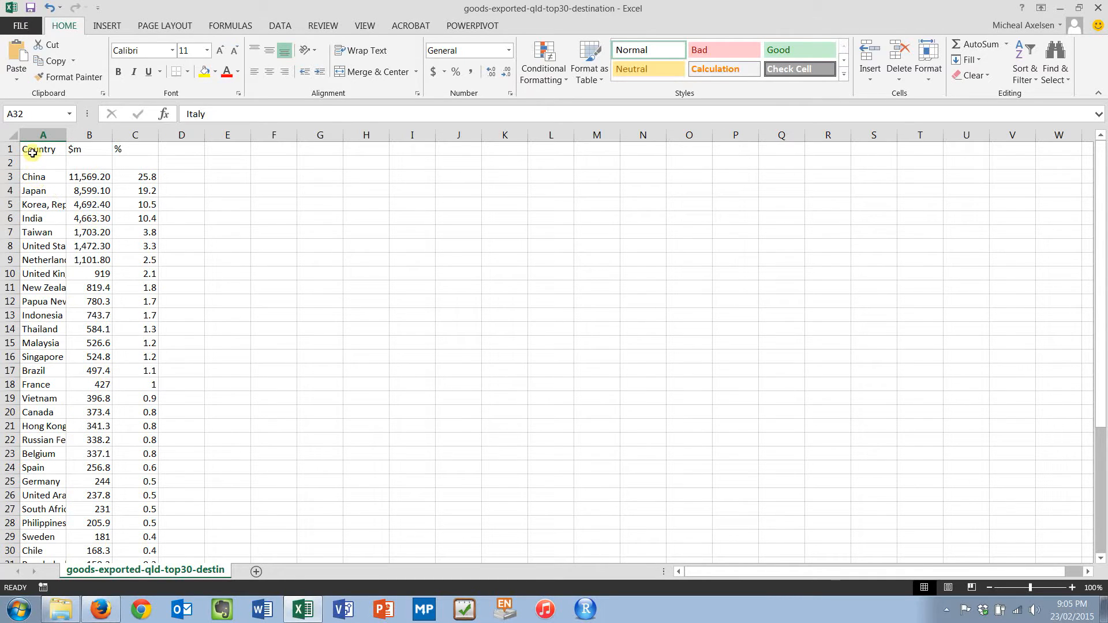
left_click_drag(30, 149, 123, 148)
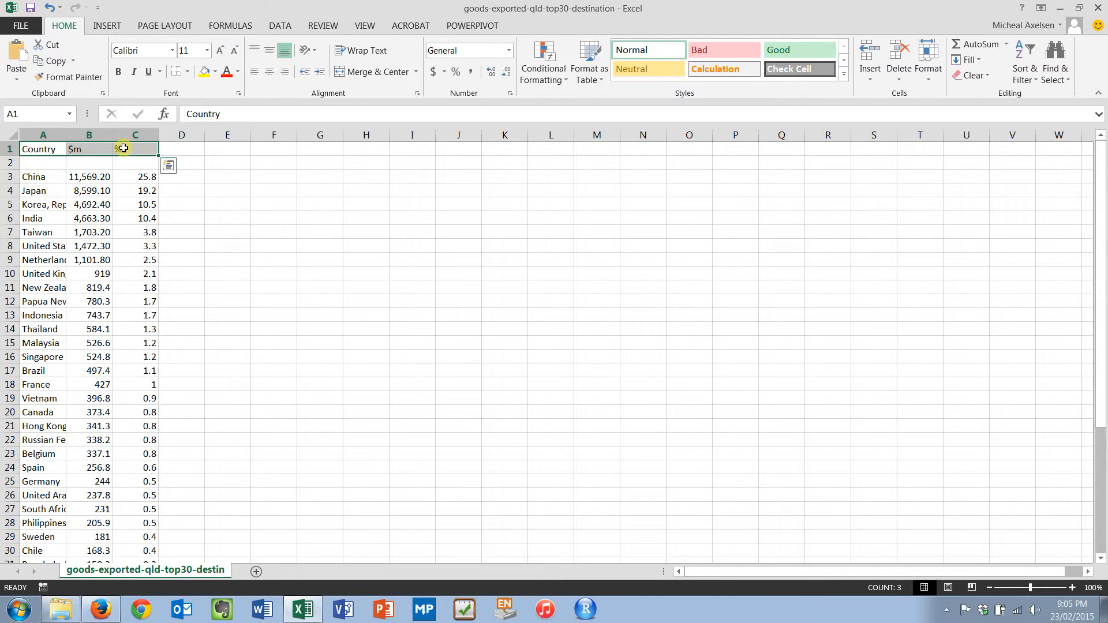
key("ctrl+b")
key("ctrl+u")
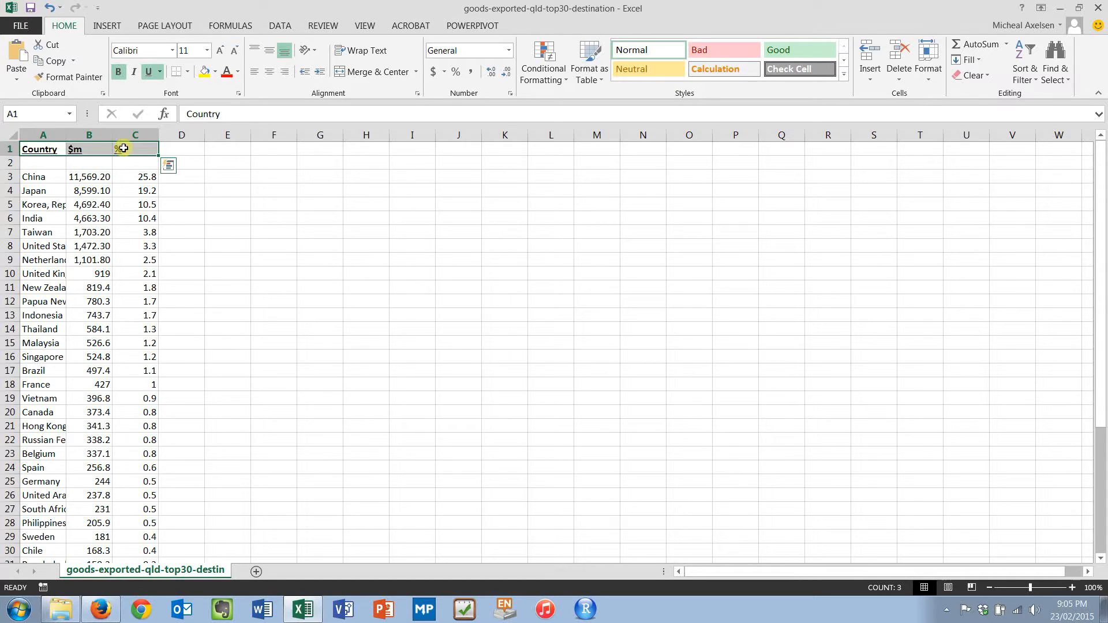
Delete the empty row 2 between the headings and China
left_click(14, 164)
right_click(14, 164)
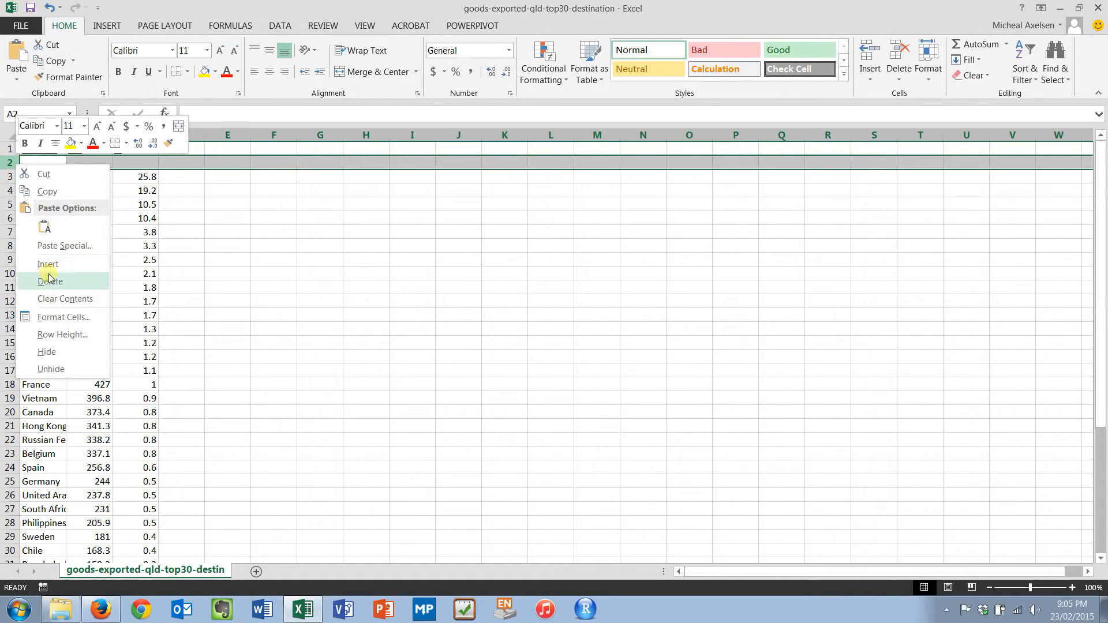
left_click(86, 277)
left_click(95, 226)
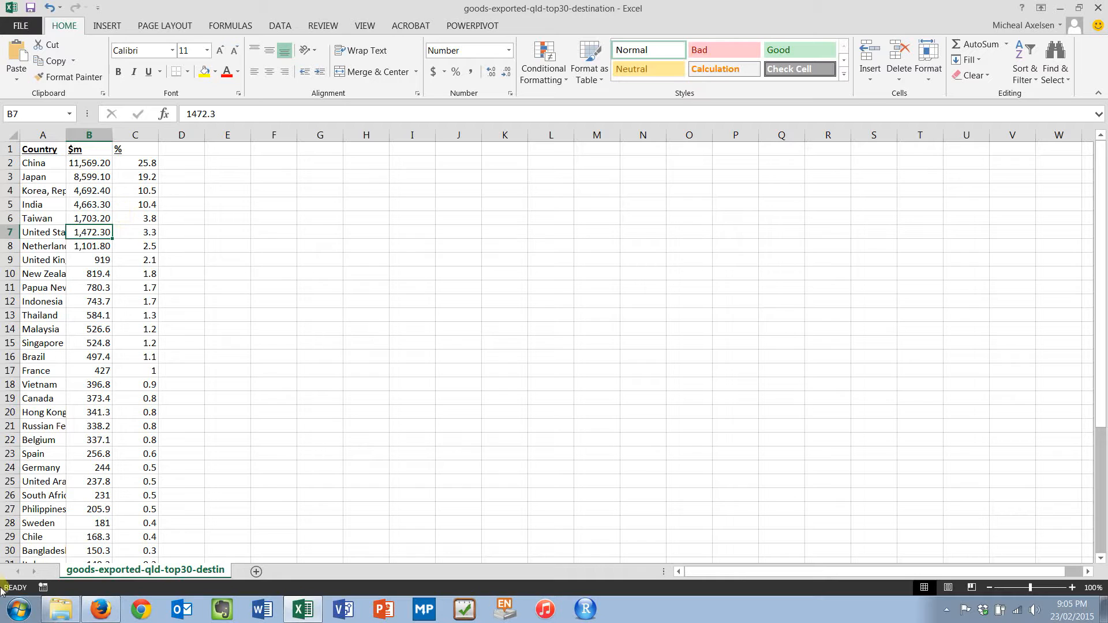
Rename the worksheet as "Goods Exported Queensland-Dest"
double_click(136, 570)
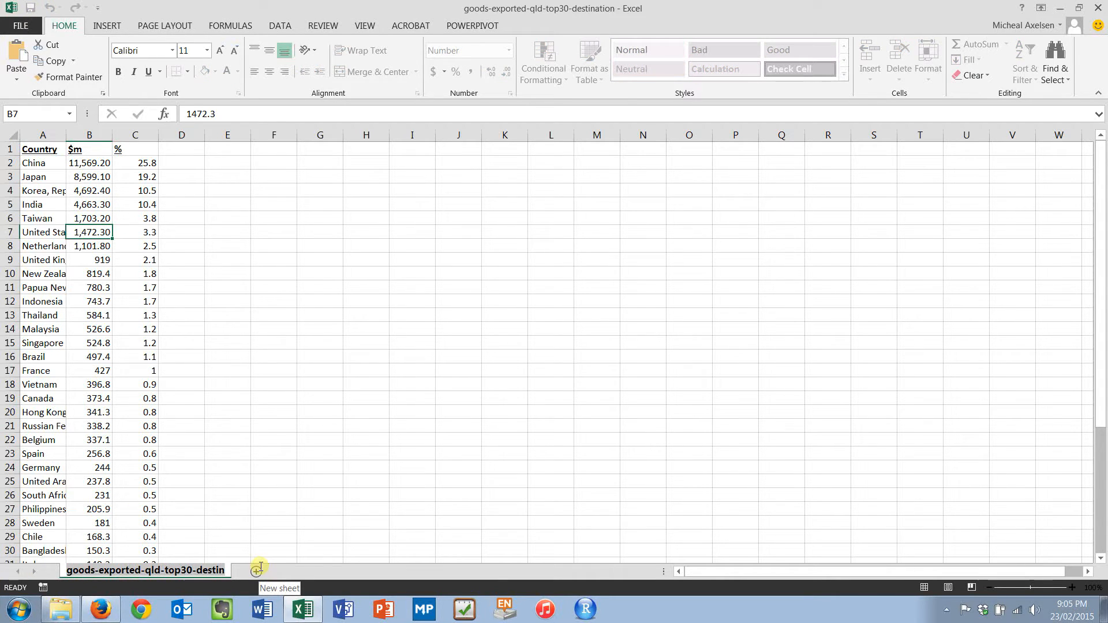
type("Goods Exp")
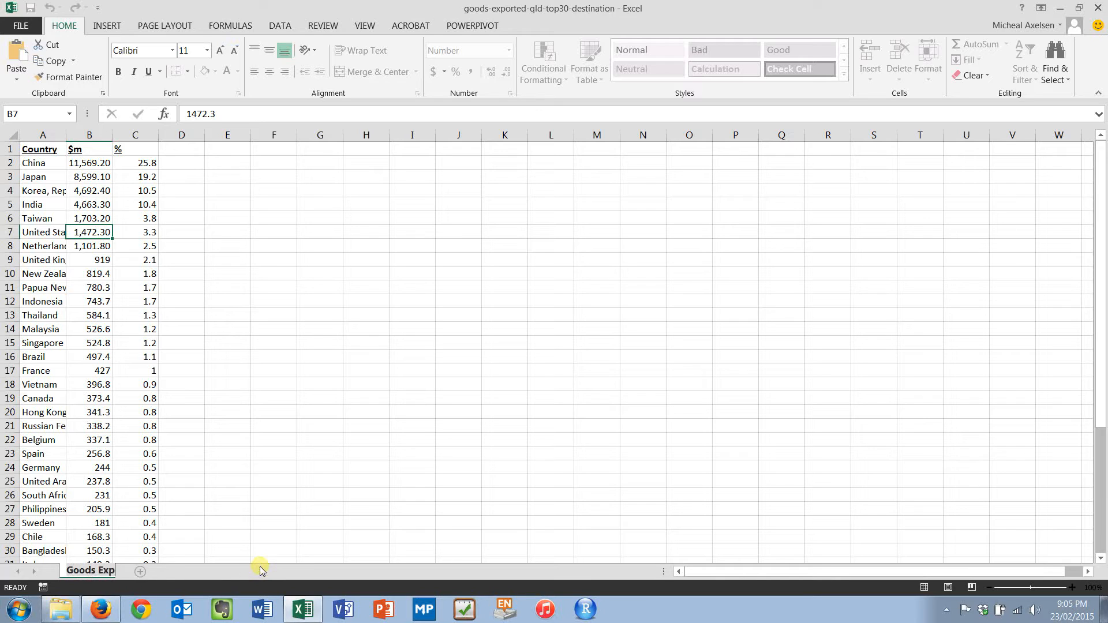
type("orted Queenslan")
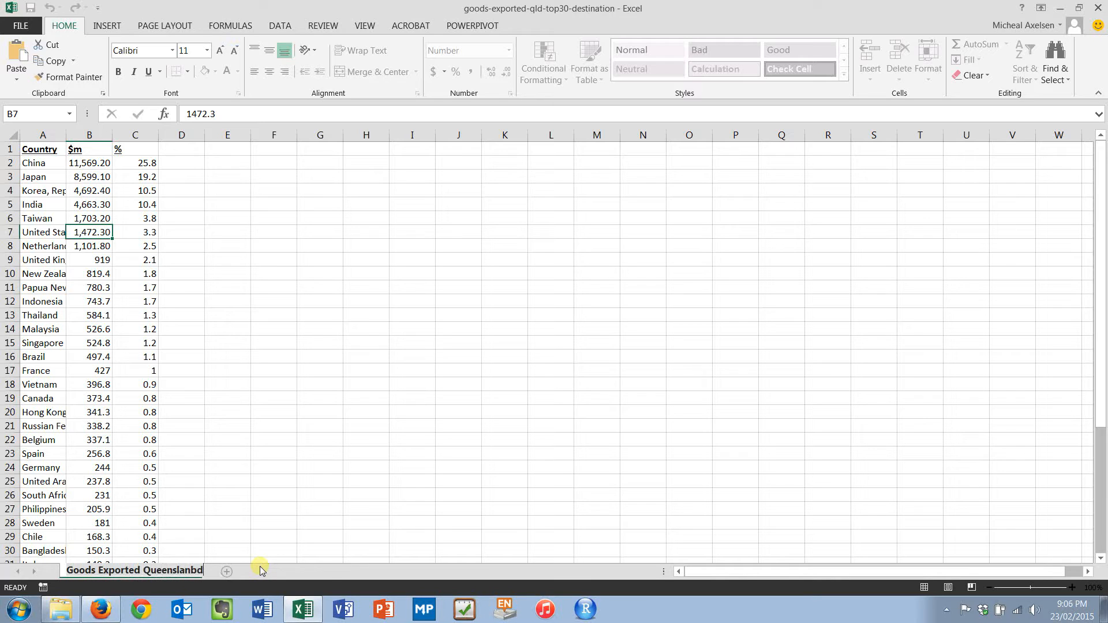
type("d - des")
key("BackSpace")
key("BackSpace")
key("BackSpace")
key("BackSpace")
key("BackSpace")
key("BackSpace")
type("-Dest")
key("Return")
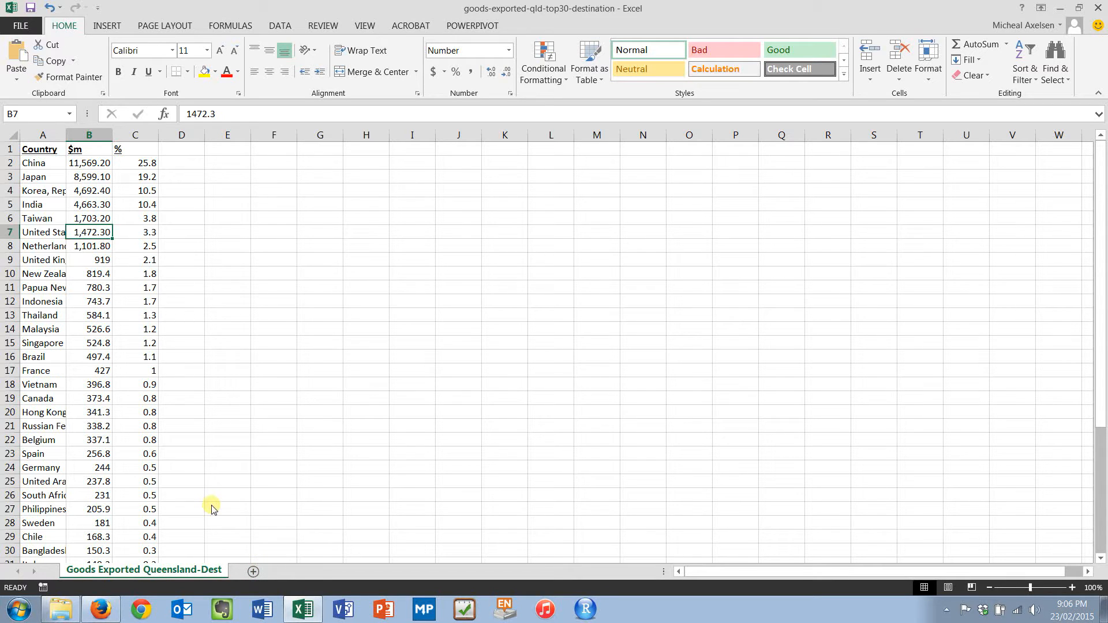
Save the file to the Desktop as an Excel Workbook named "Goods Exported Queensland"
left_click(20, 27)
left_click(51, 157)
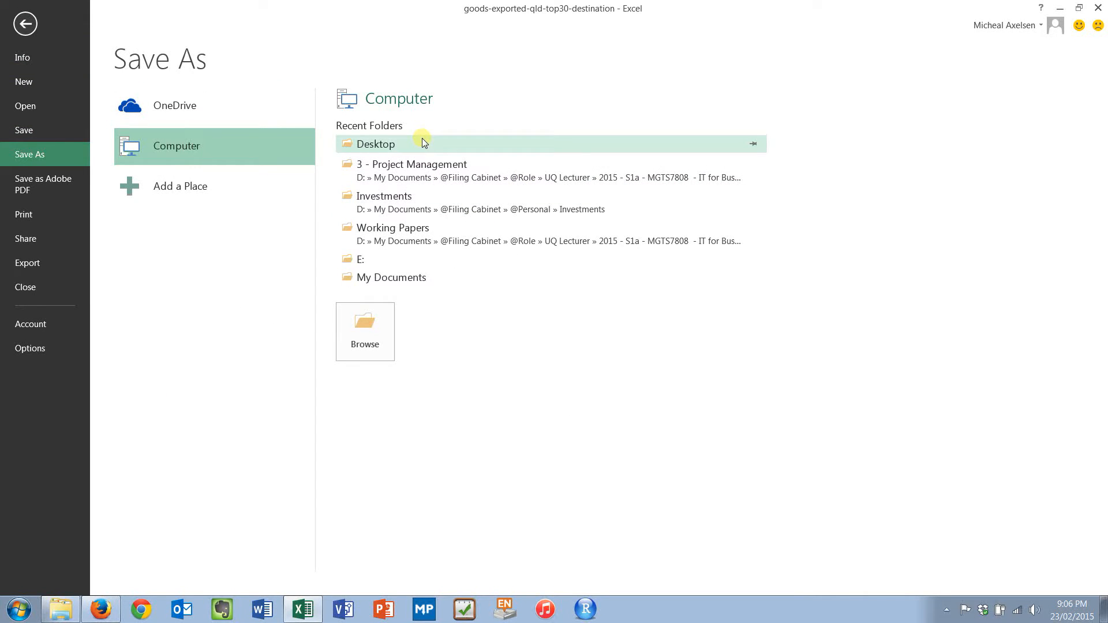
left_click(442, 150)
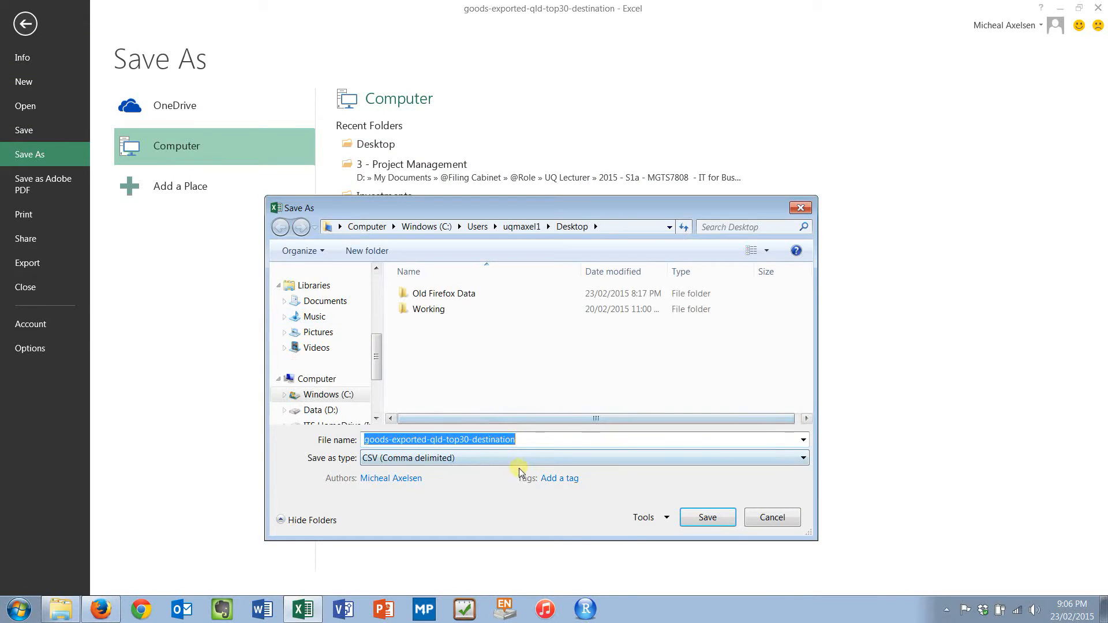
left_click(482, 460)
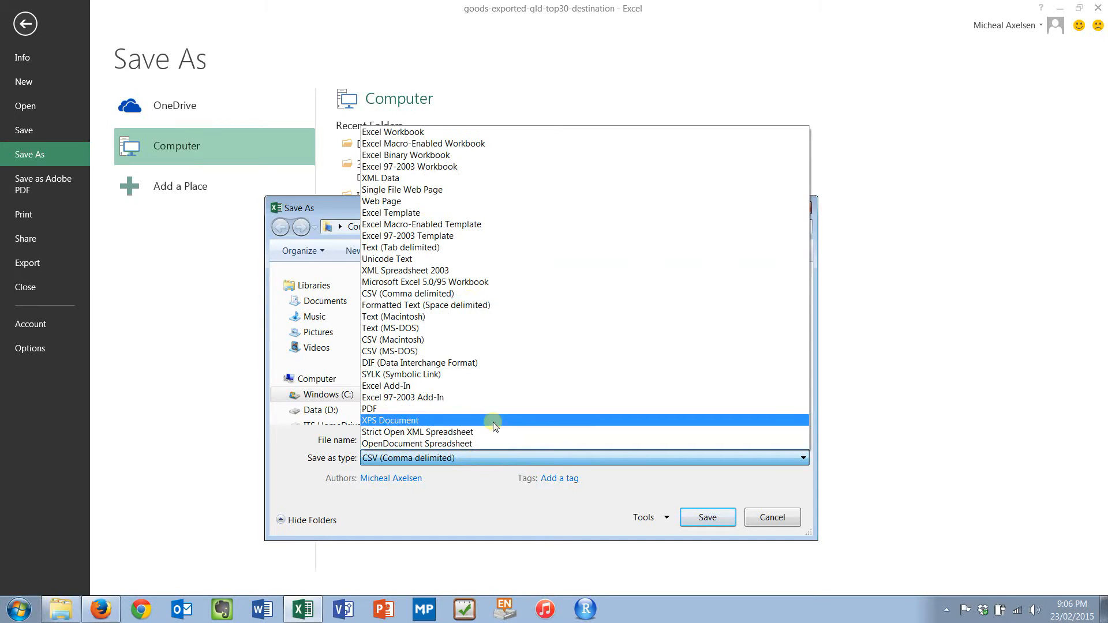
left_click(444, 137)
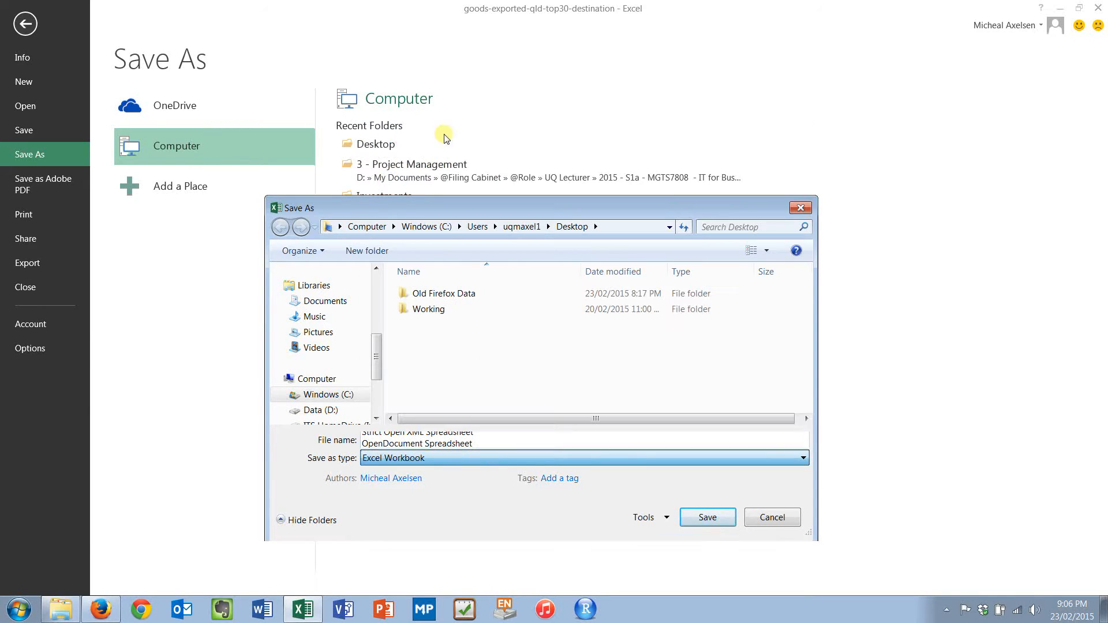
left_click(581, 458)
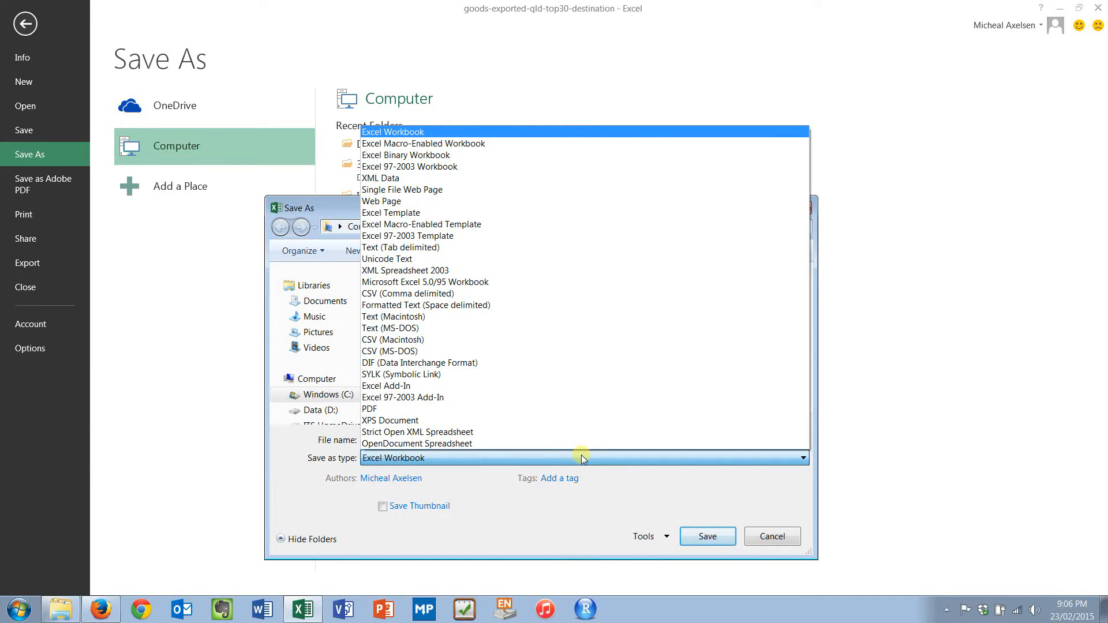
left_click(582, 458)
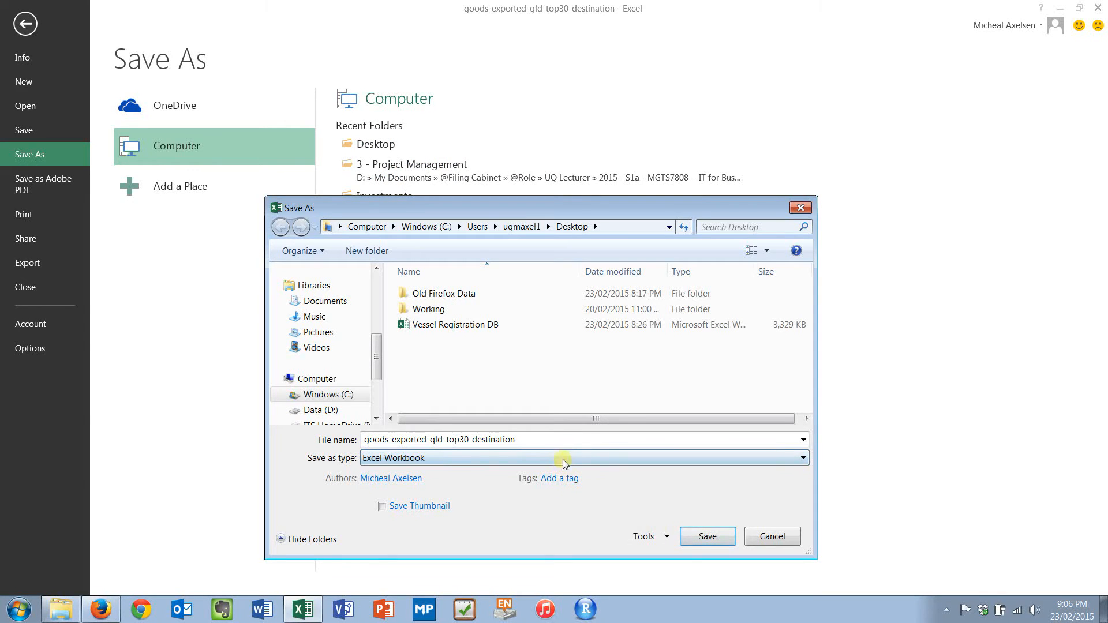
left_click(571, 441)
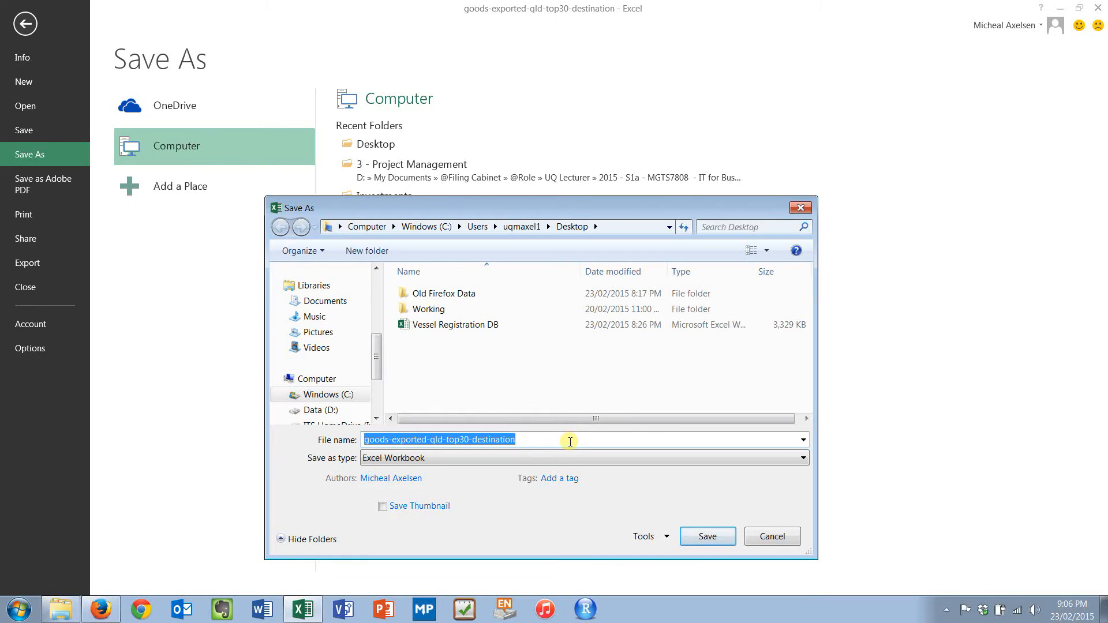
type("Goods ")
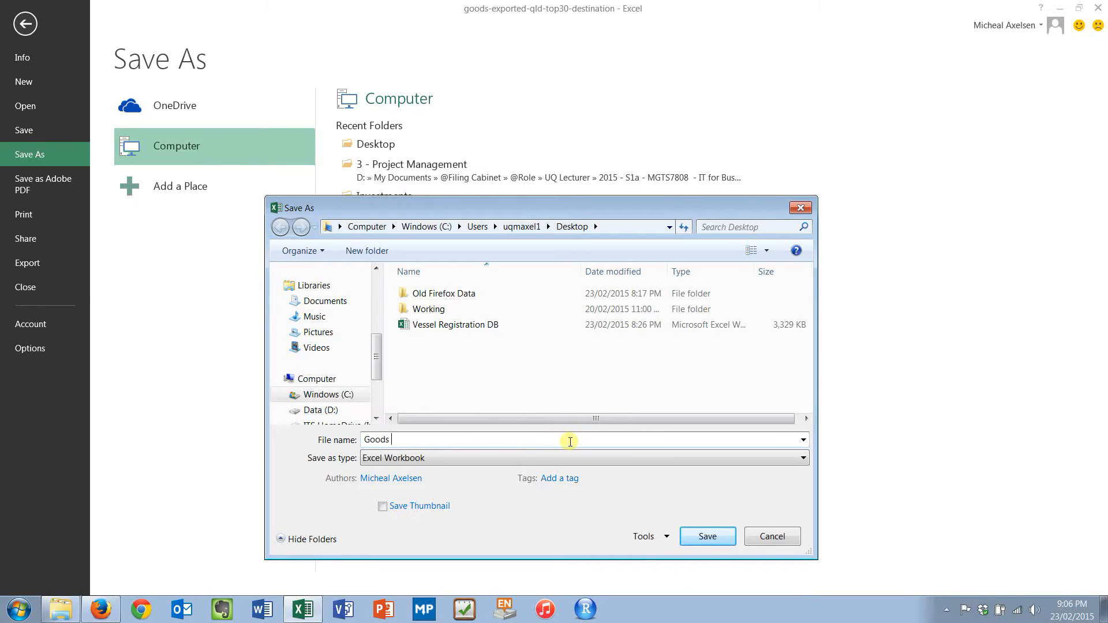
type("Exported Queensland")
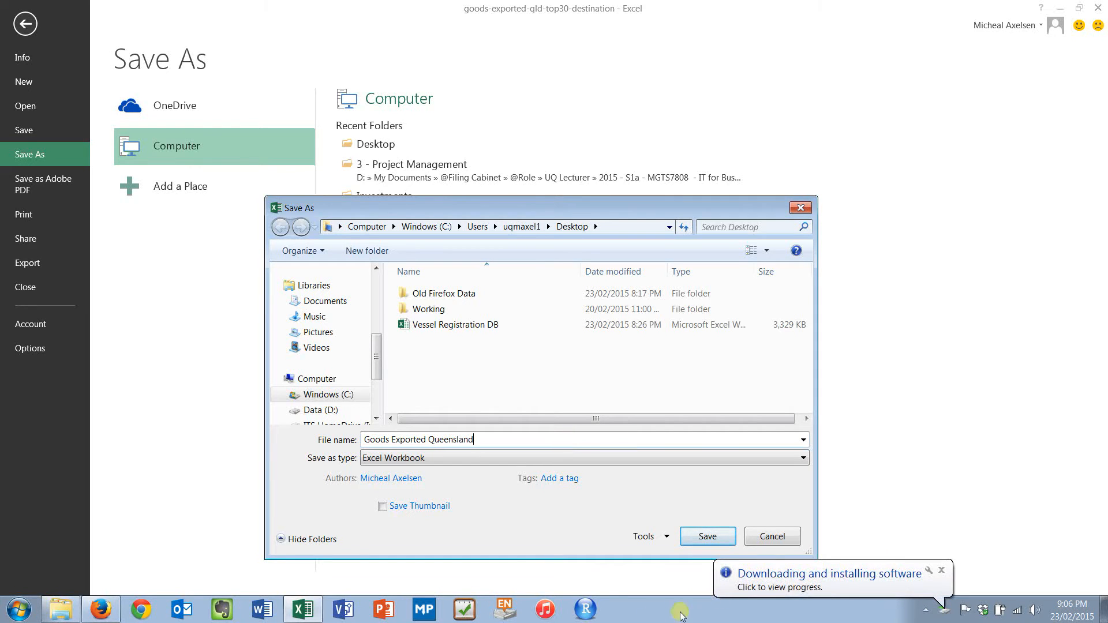
left_click(714, 537)
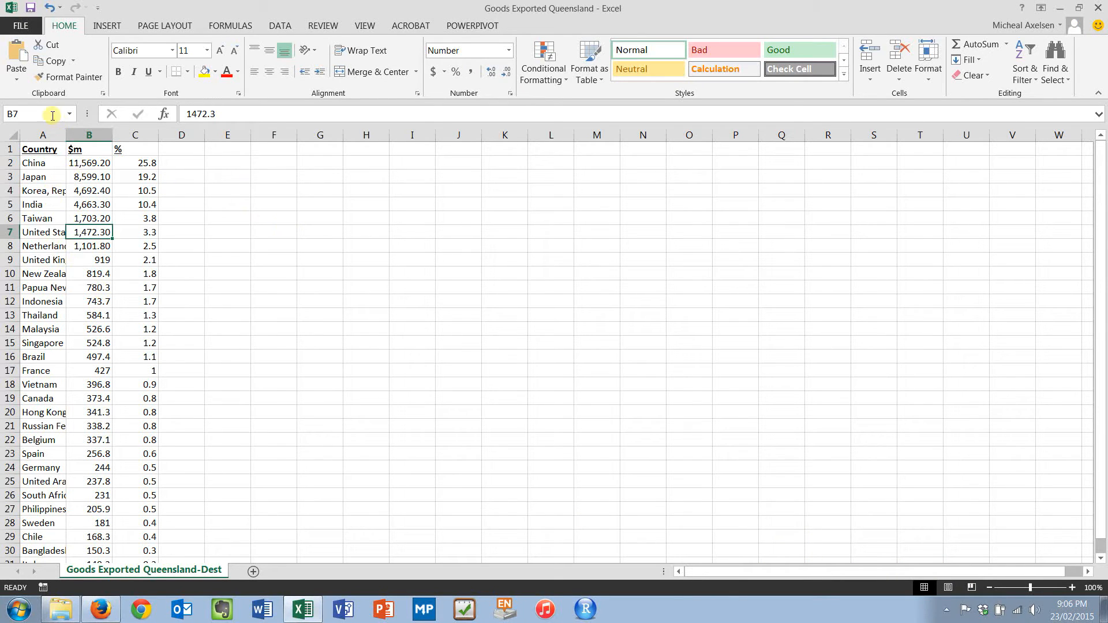
Autofit the widths of columns A to C to their contents
left_click(53, 148)
left_click(55, 131)
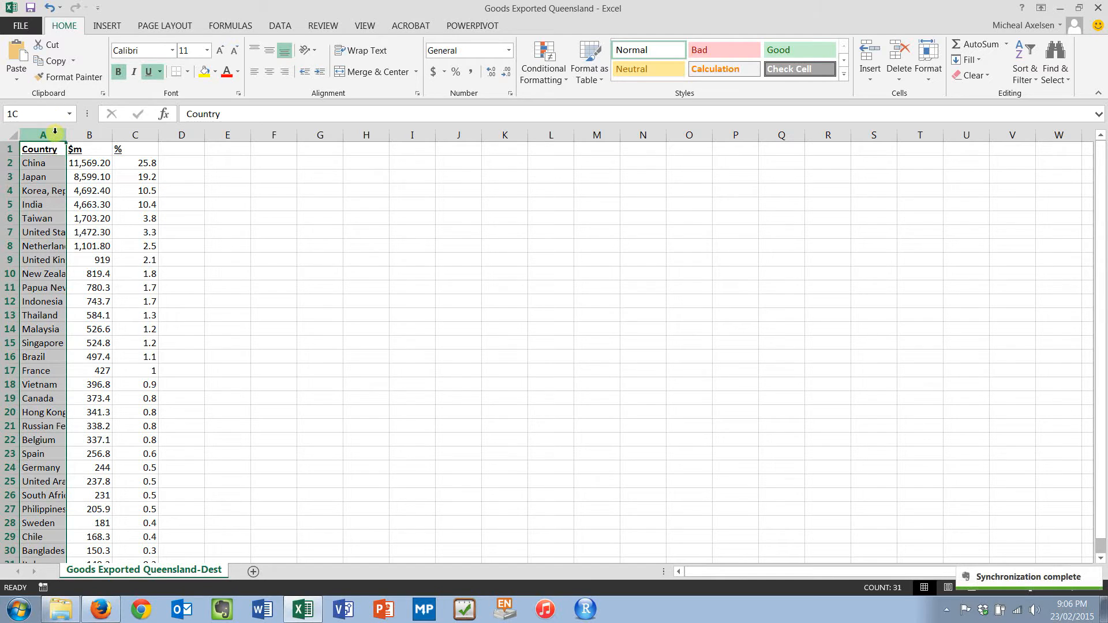
left_click_drag(54, 132, 127, 132)
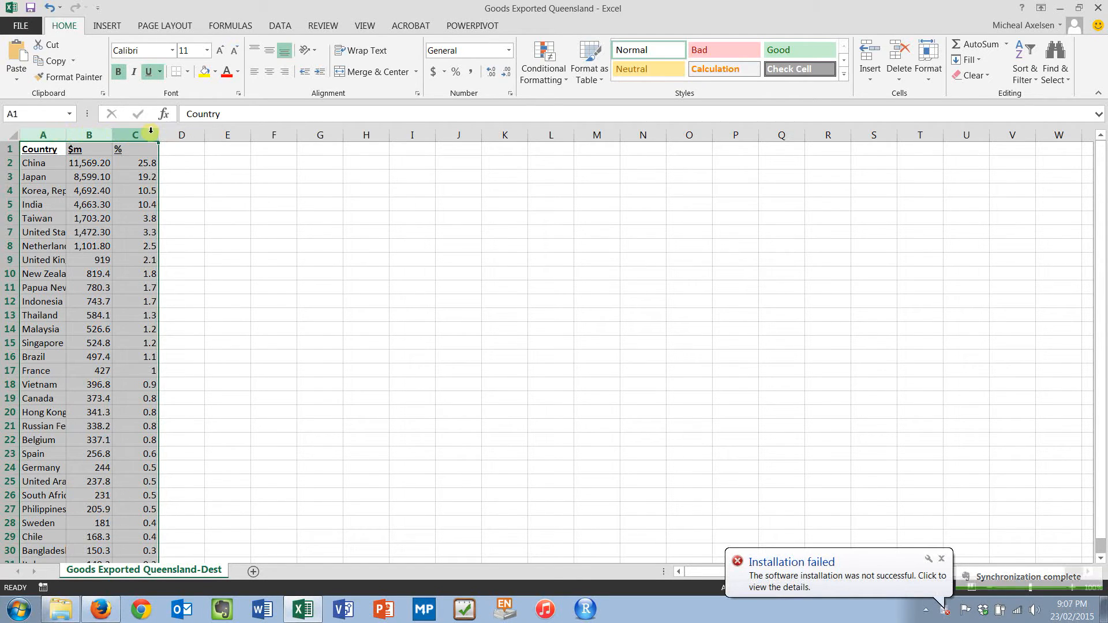
double_click(65, 136)
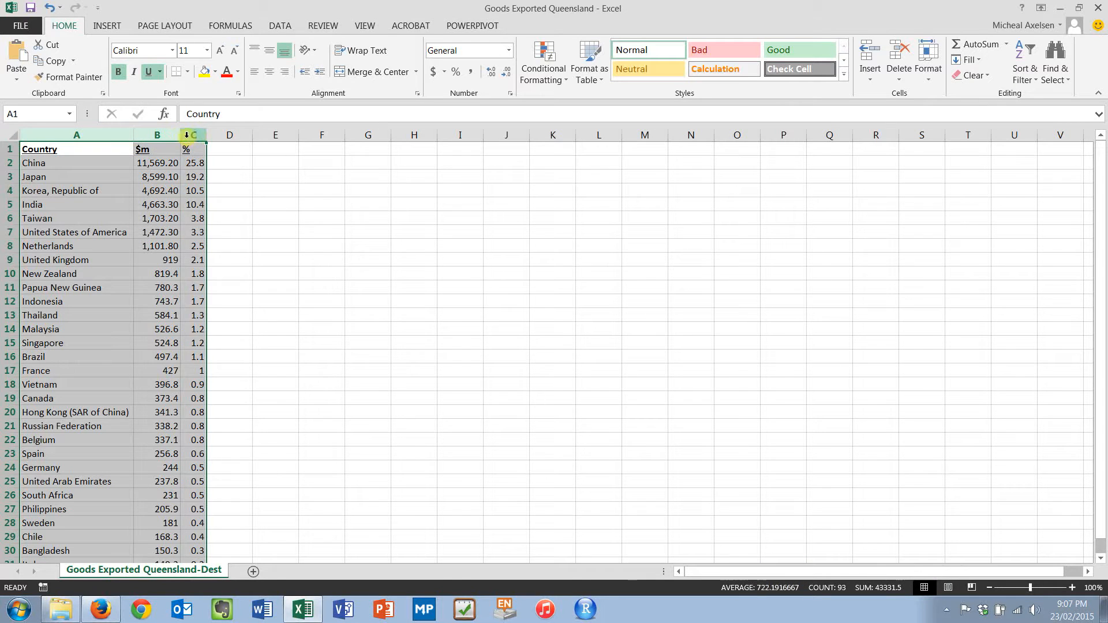
left_click_drag(179, 136, 180, 137)
double_click(206, 136)
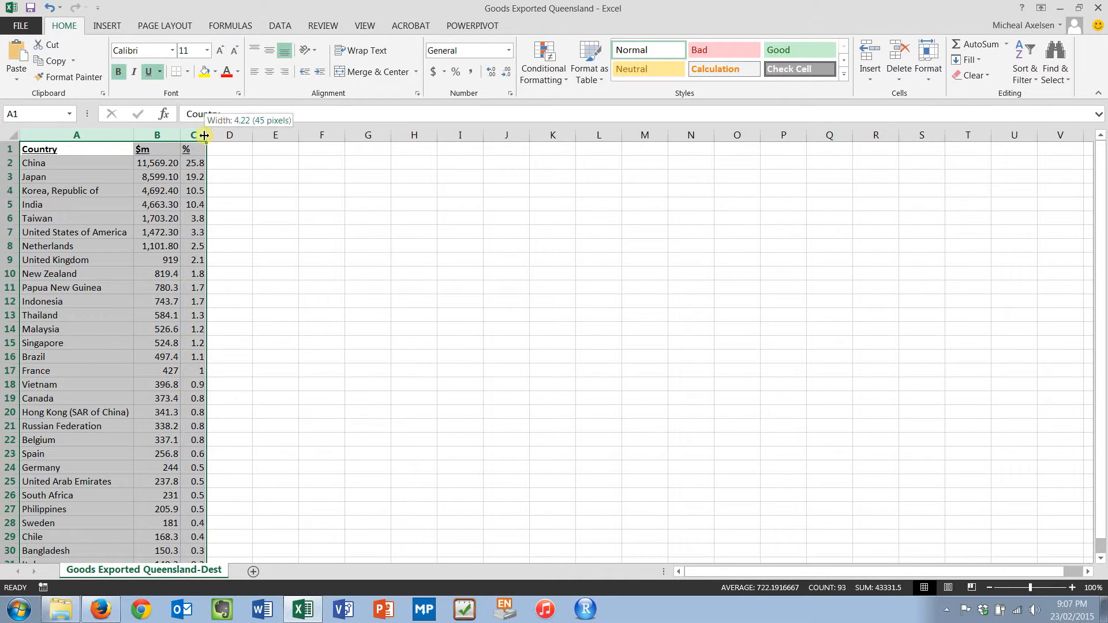
Insert a Bing Maps app into the worksheet and plot the export data in A1:C31 on its map
left_click(116, 171)
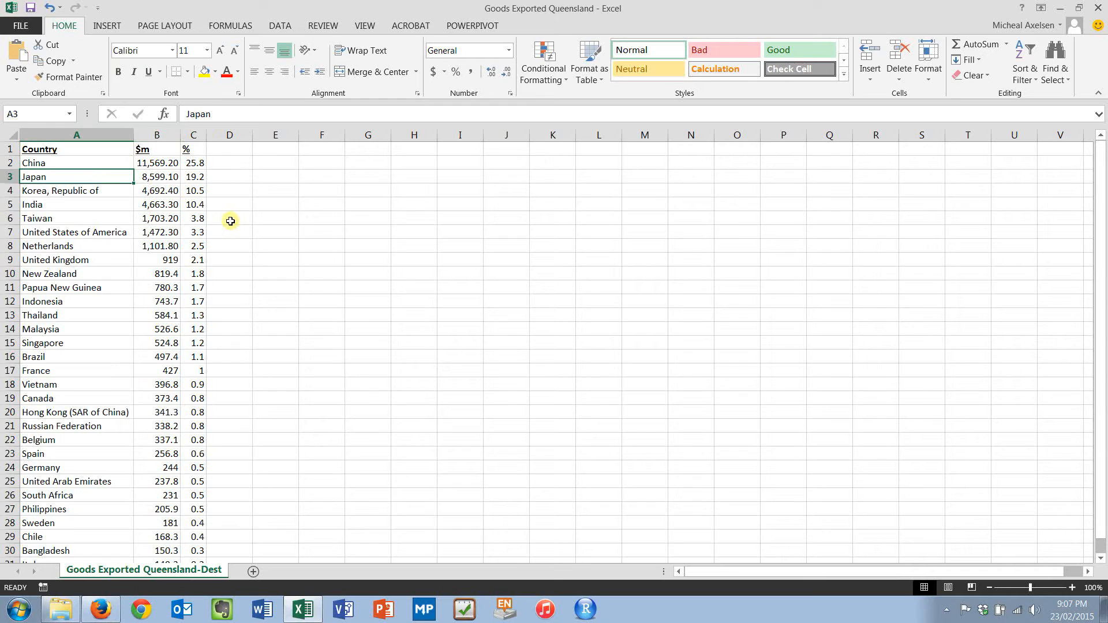
key("Up")
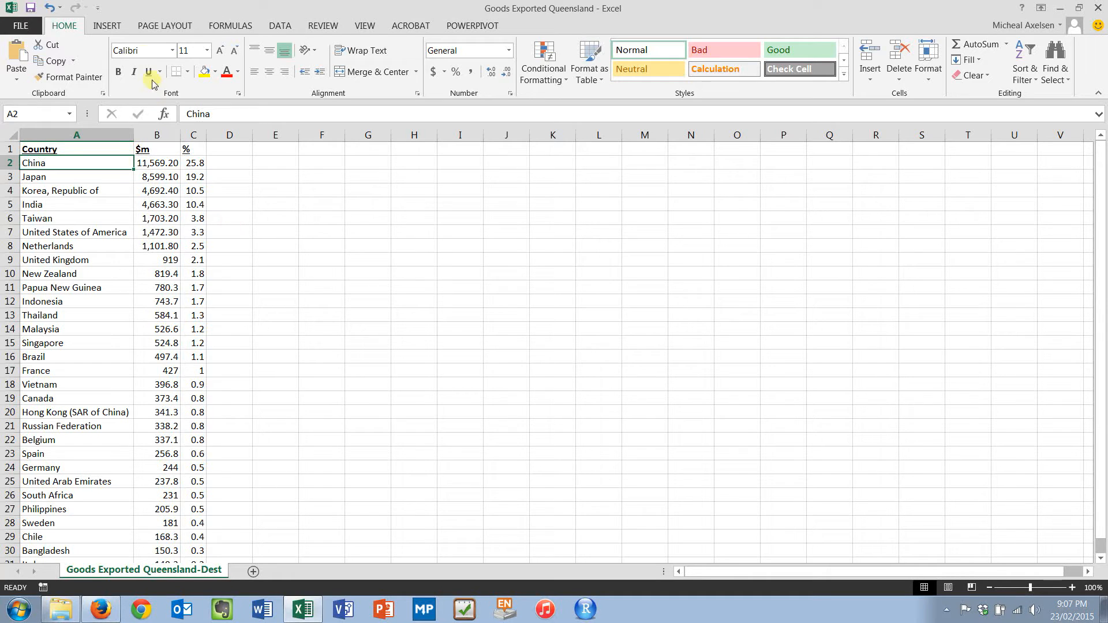
left_click(122, 30)
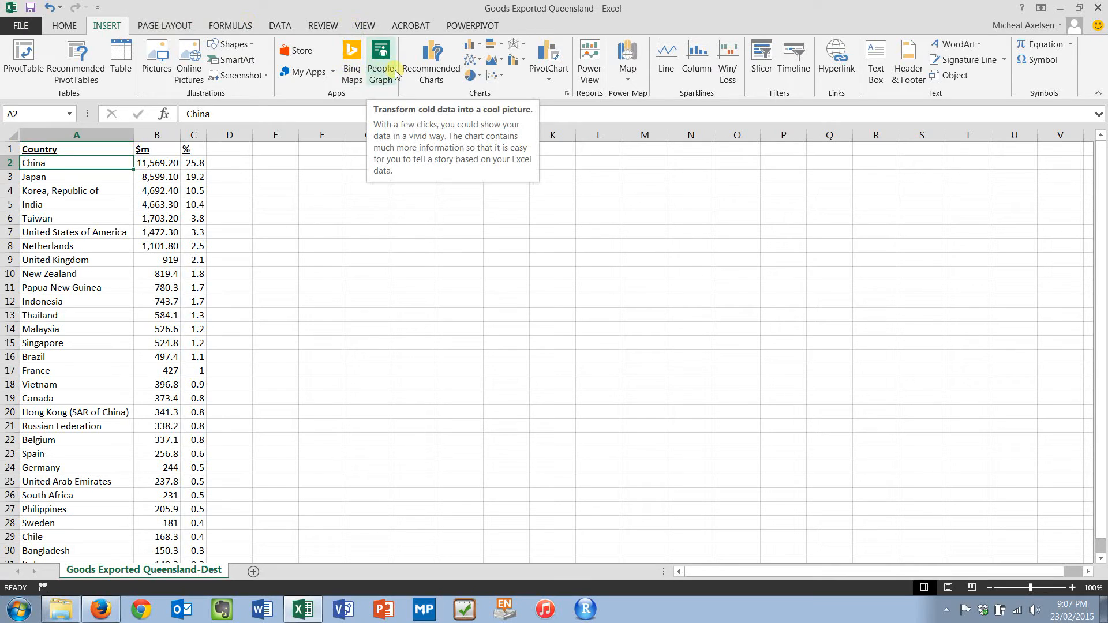
left_click(104, 149)
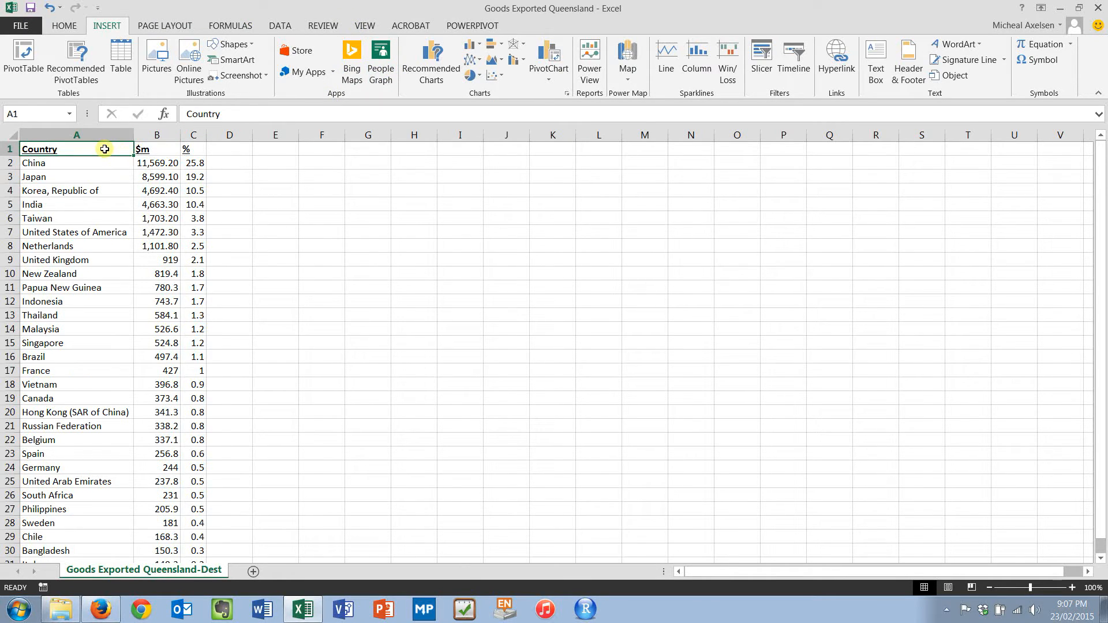
left_click_drag(105, 150, 184, 153)
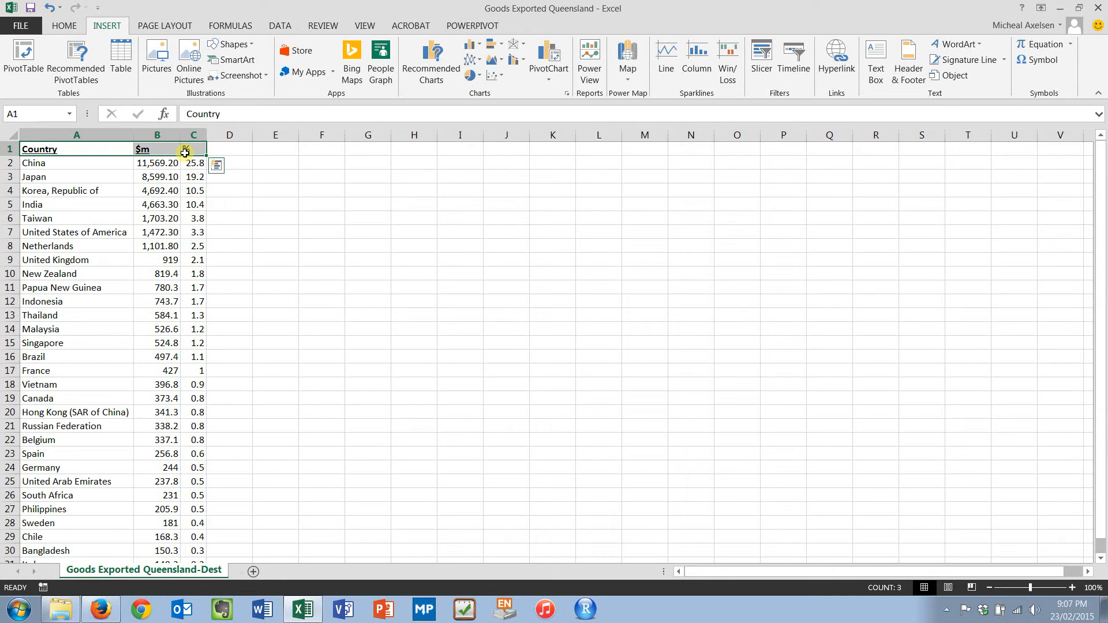
key("ctrl+shift+Down")
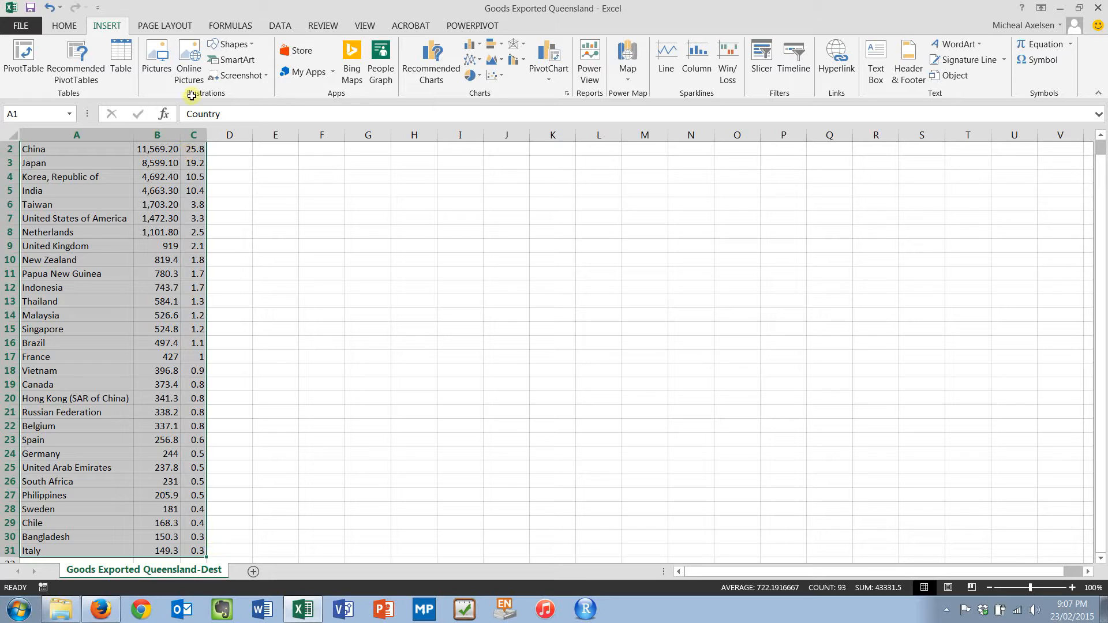
left_click(351, 65)
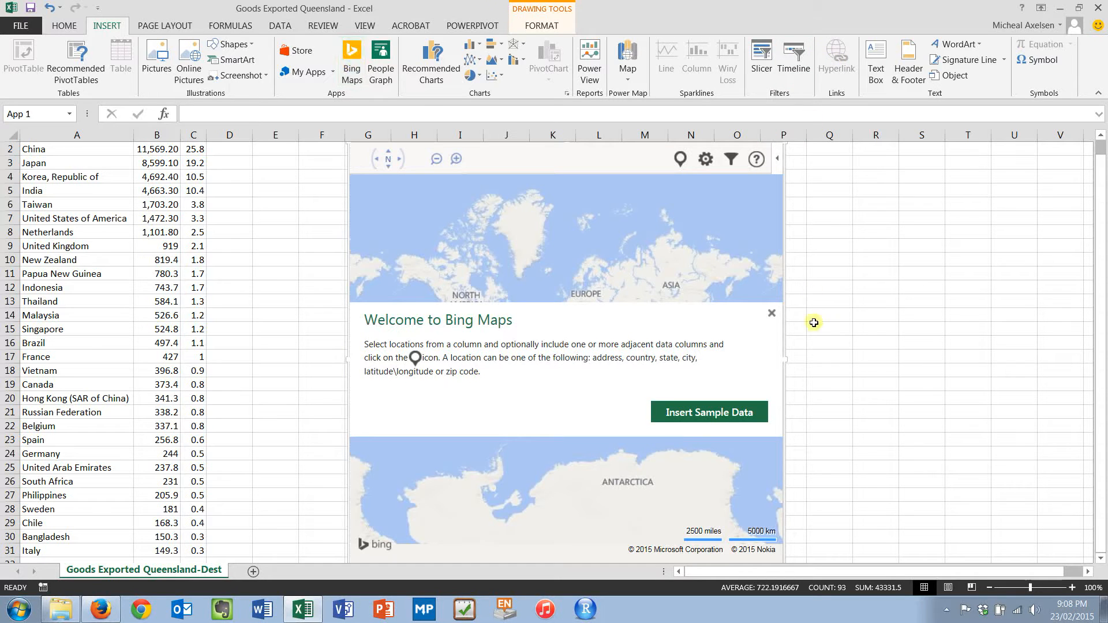
left_click(771, 312)
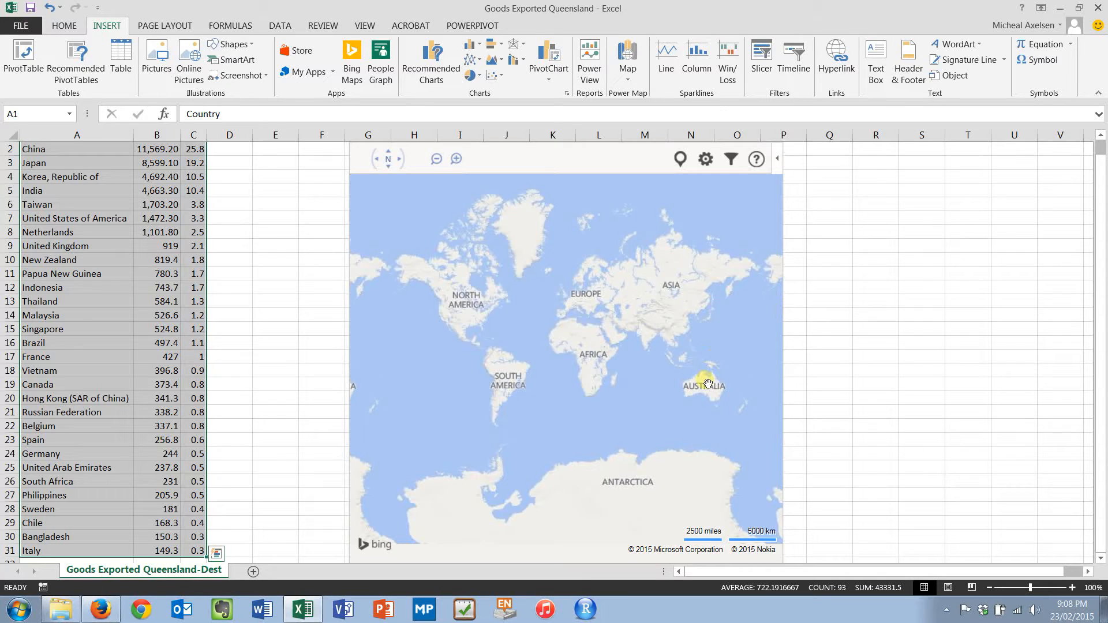
left_click(680, 159)
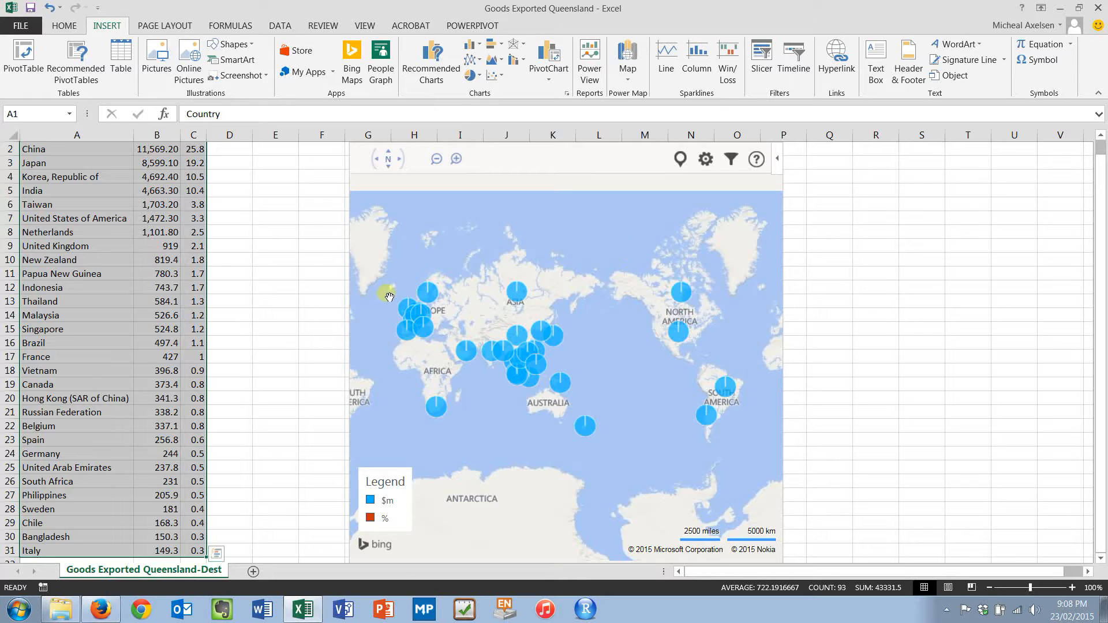
Examine the plotted country markers on the map at close range and in the world view
scroll(562, 296, "up", 5)
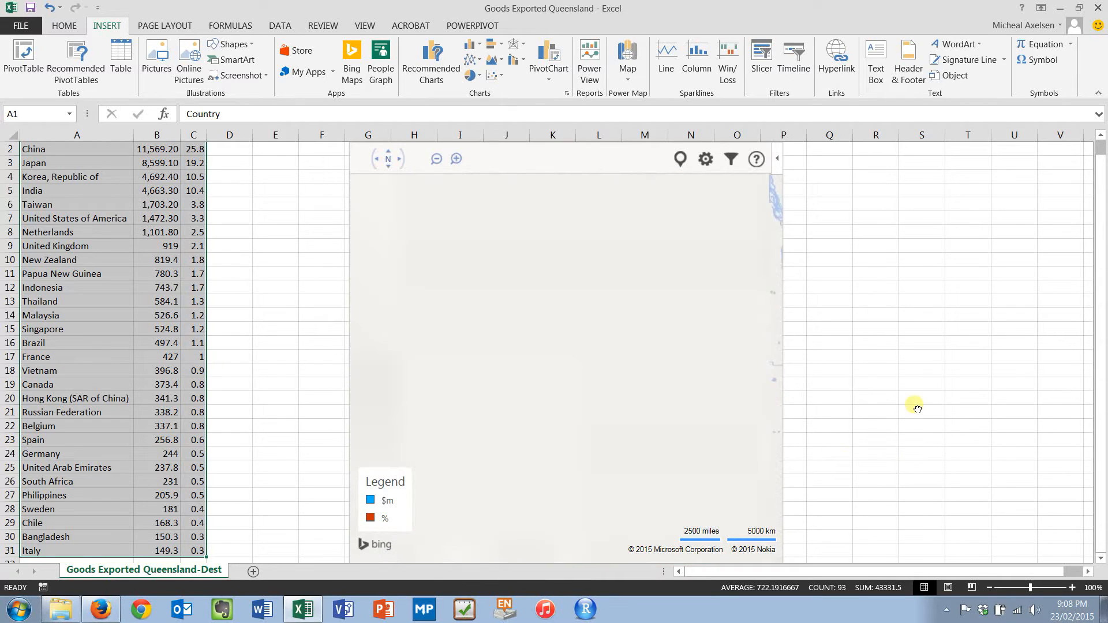
scroll(502, 355, "down", 3)
left_click_drag(448, 363, 529, 321)
scroll(525, 329, "up", 4)
left_click_drag(702, 376, 816, 333)
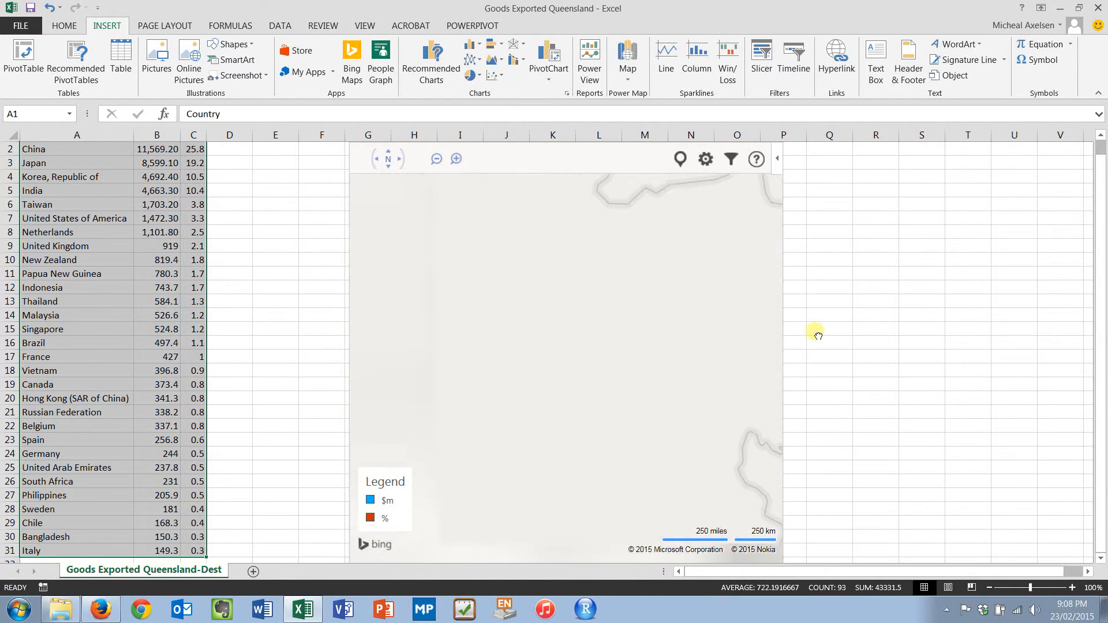
scroll(549, 401, "down", 2)
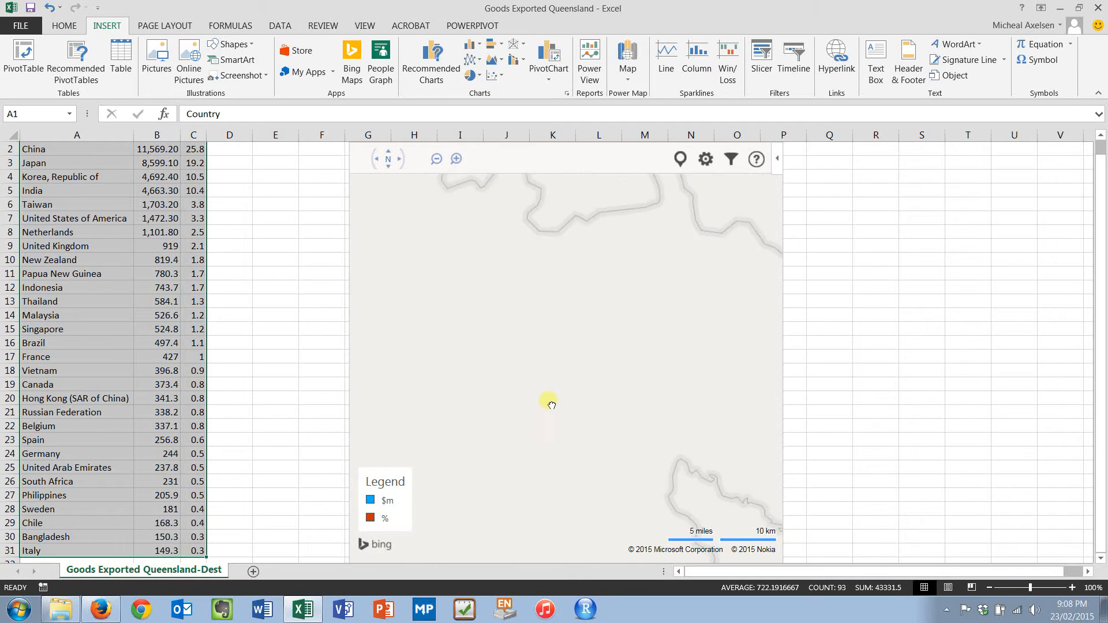
left_click_drag(539, 404, 763, 394)
left_click_drag(642, 411, 653, 146)
scroll(637, 280, "up", 2)
scroll(600, 329, "down", 1)
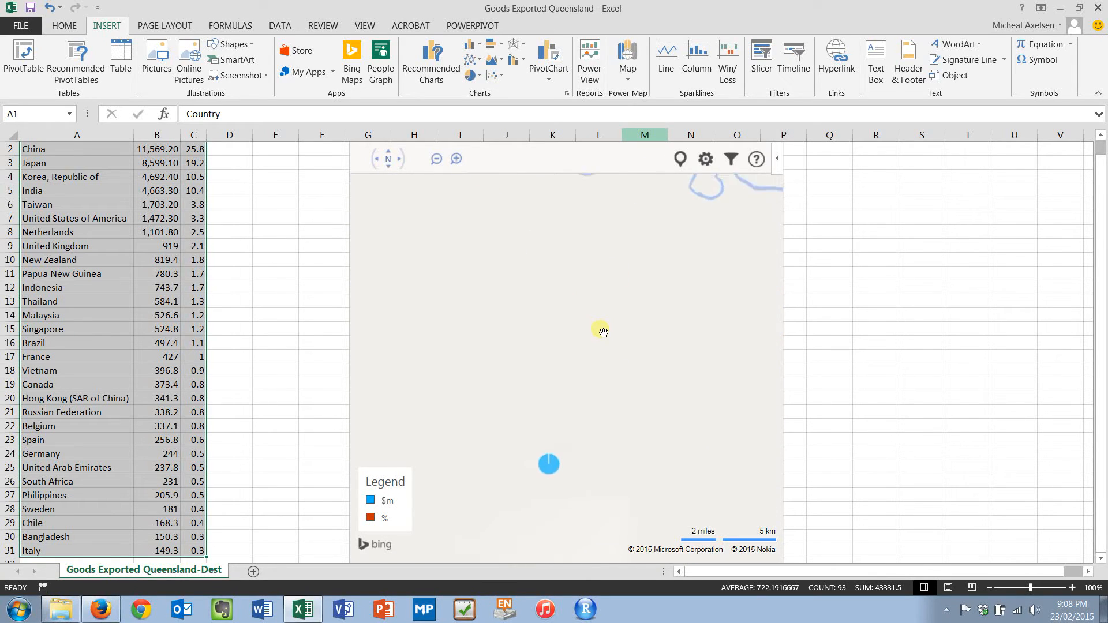
left_click_drag(569, 436, 566, 363)
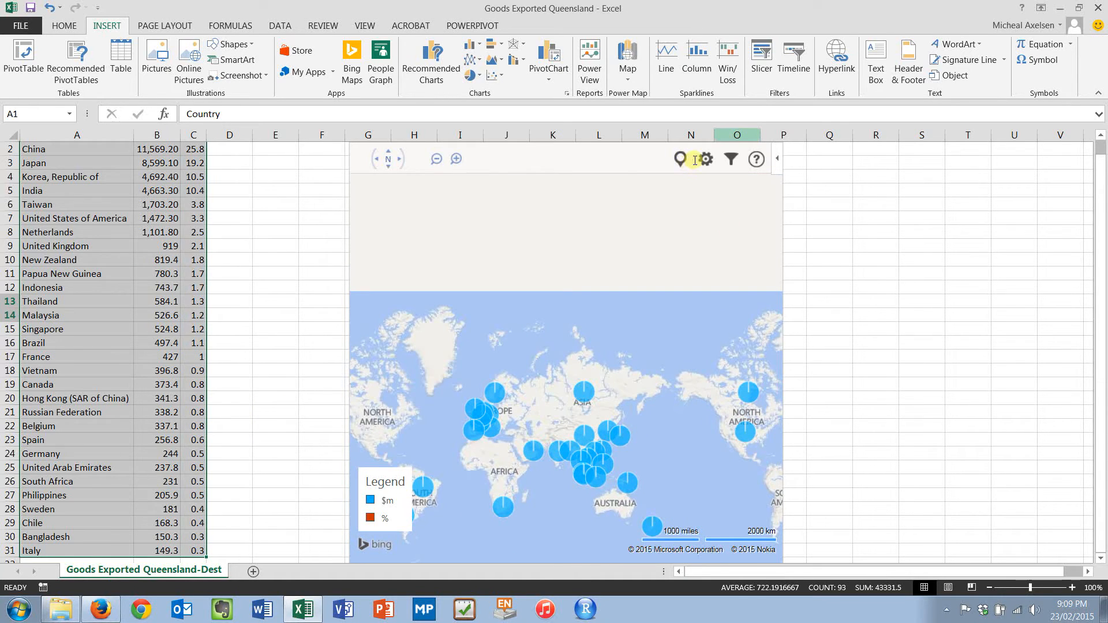
Configure the map to display multiple data points as Circles with the legend shown, using the Bird's Eye map type
left_click(705, 159)
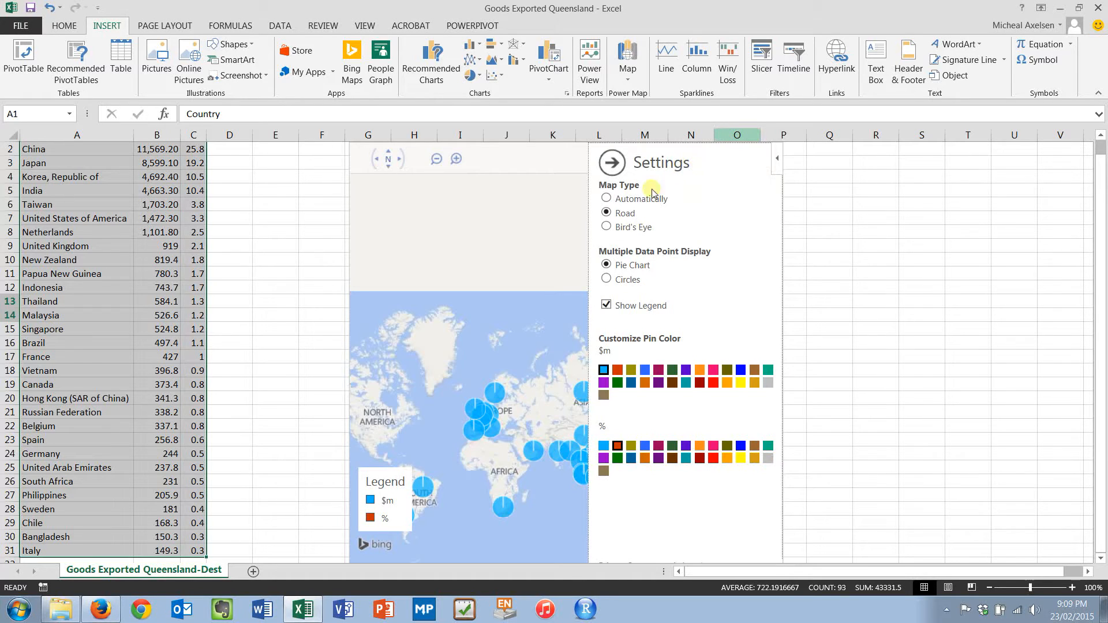
left_click(614, 284)
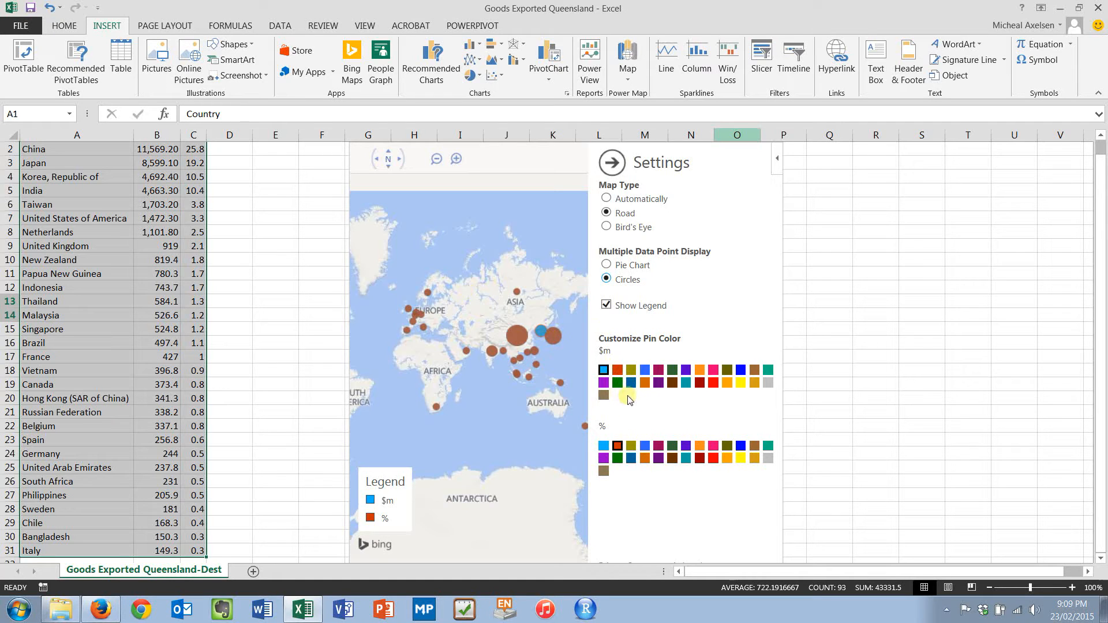
left_click(607, 305)
left_click(606, 305)
left_click(607, 227)
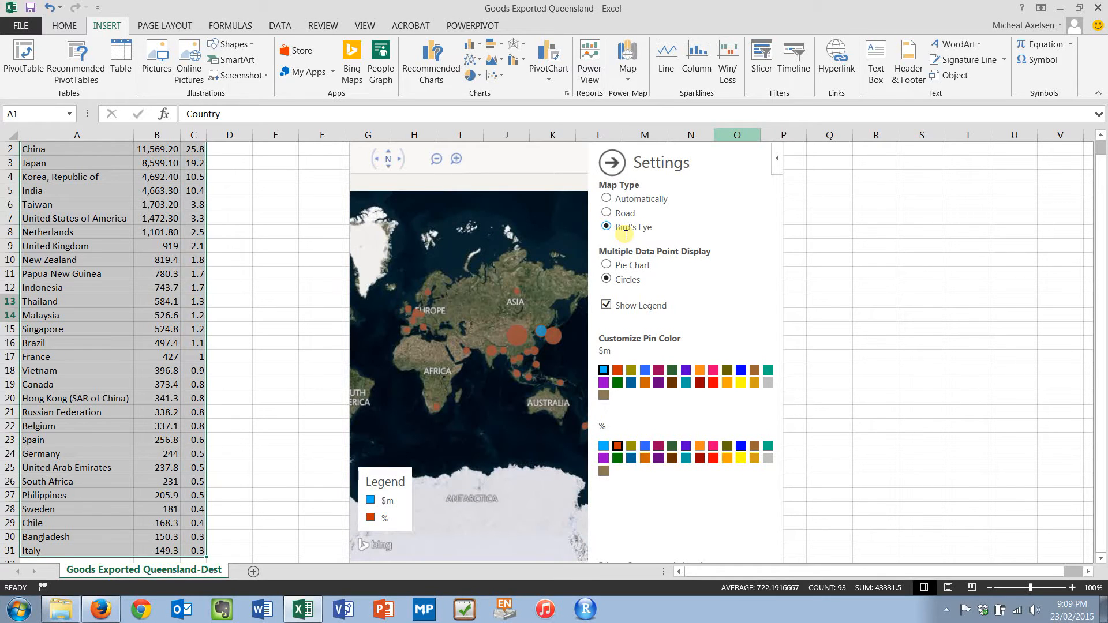
left_click(614, 161)
Examine the circles plotted over Japan, Korea and China to check that each lies in the correct country
scroll(641, 282, "up", 5)
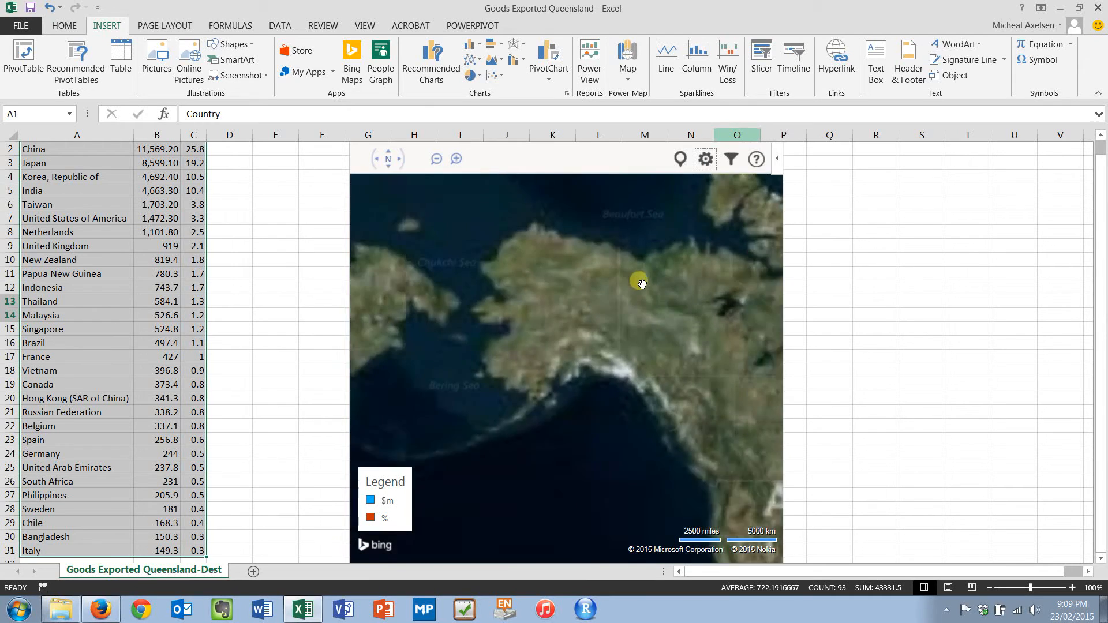
left_click_drag(515, 379, 736, 243)
scroll(552, 336, "up", 4)
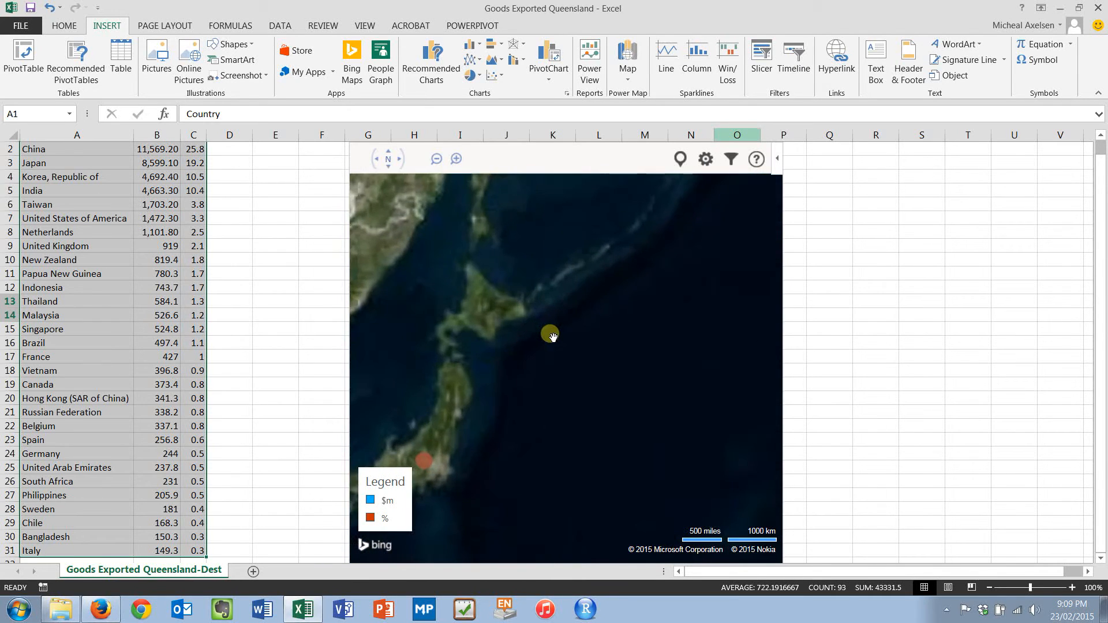
scroll(552, 336, "down", 1)
left_click_drag(523, 377, 614, 332)
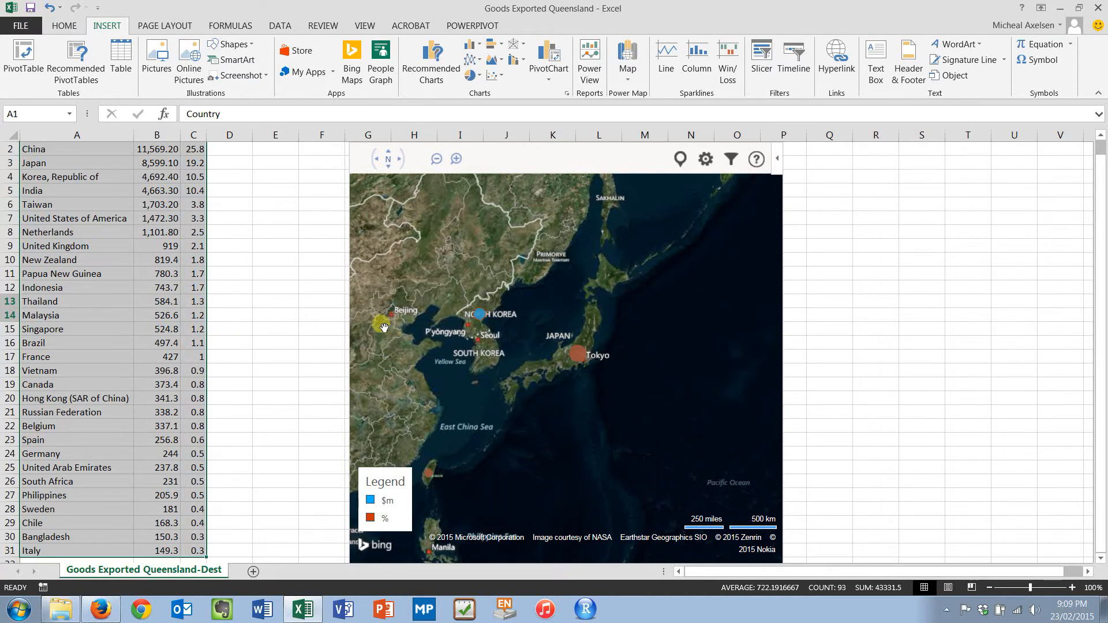
left_click_drag(455, 327, 582, 310)
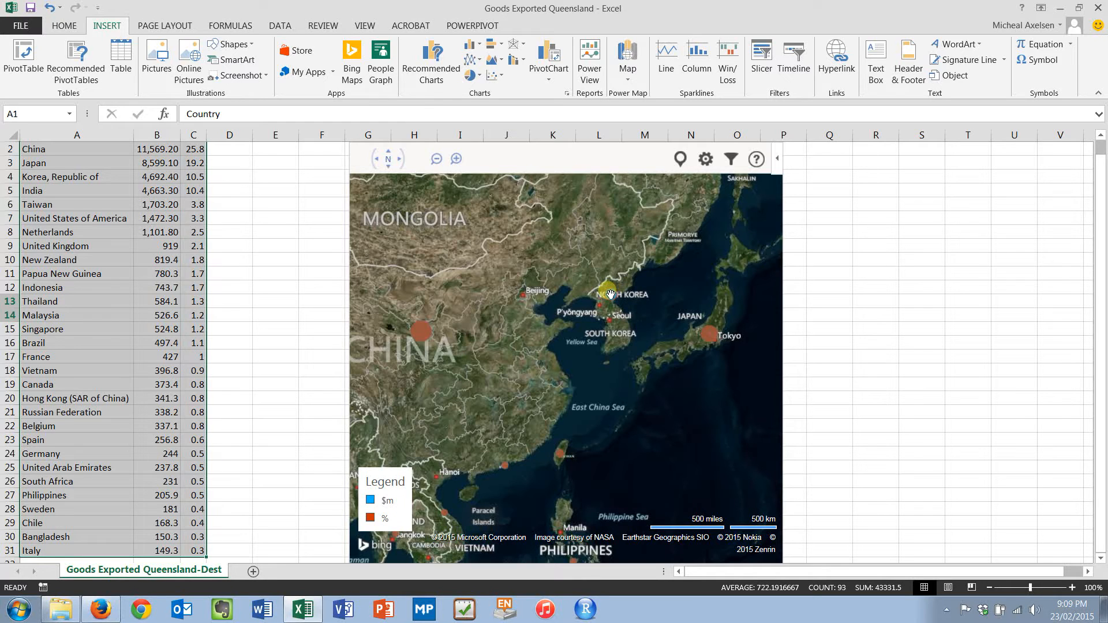
left_click_drag(404, 339, 421, 266)
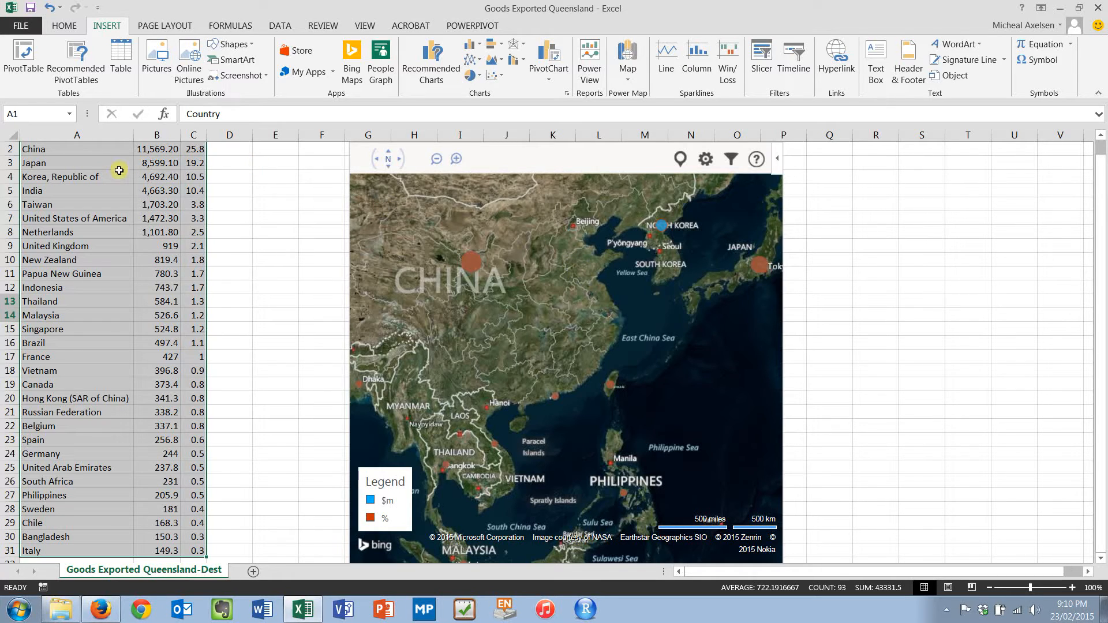
Replace the country name "Korea, Republic of" in cell A4 with "South Korea"
left_click(91, 179)
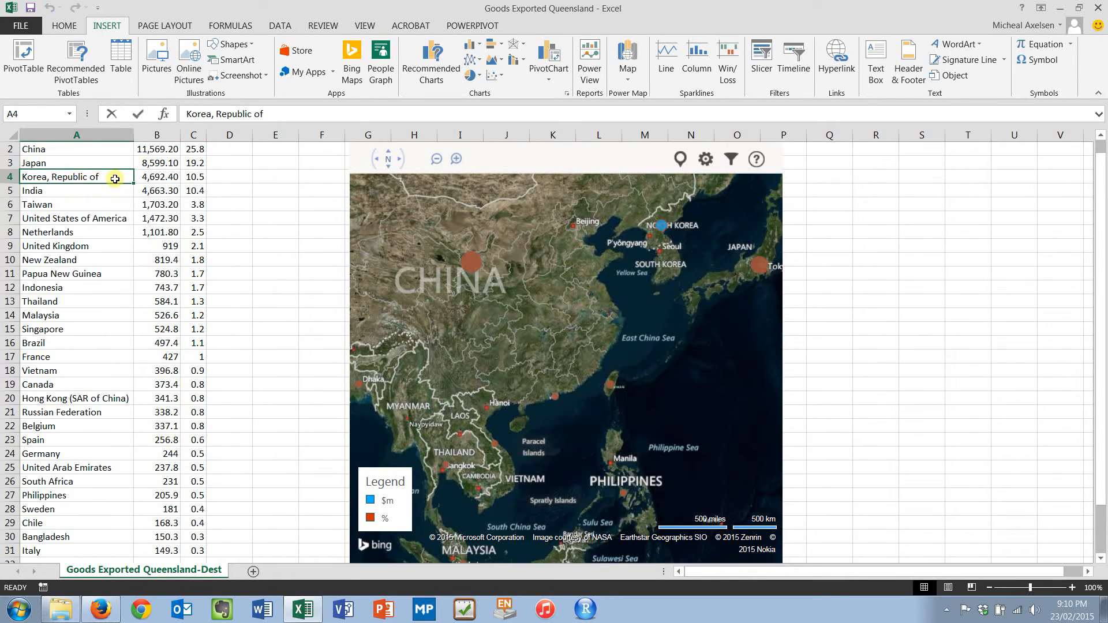
type("South Korea")
key("Return")
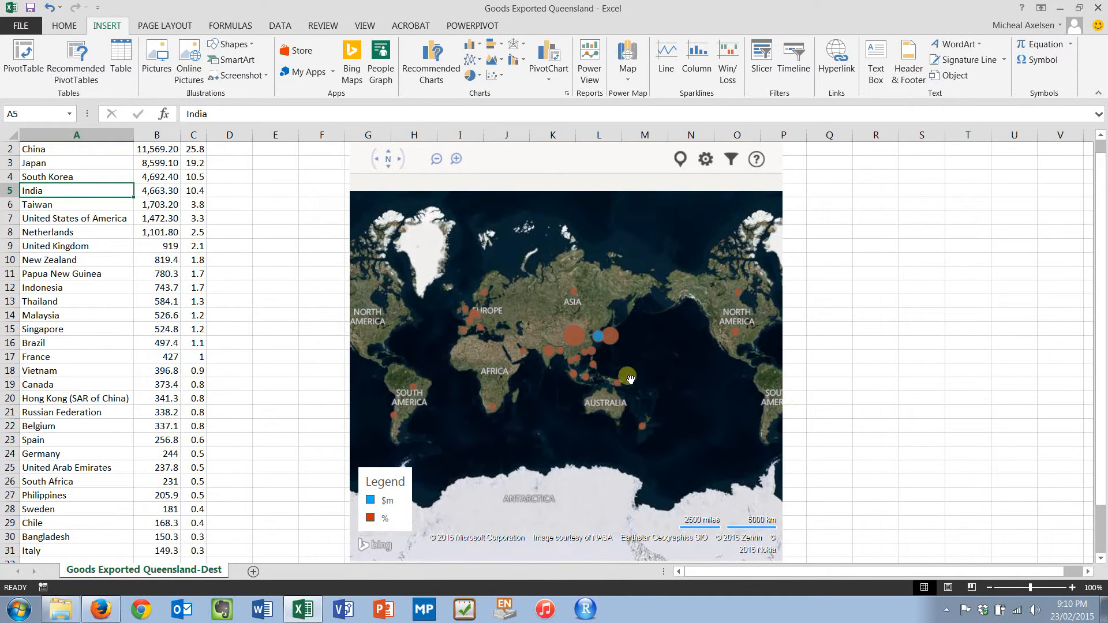
View the Papua New Guinea data point's details, close them and check where the South Korea marker is plotted
scroll(630, 379, "up", 1)
scroll(627, 376, "down", 1)
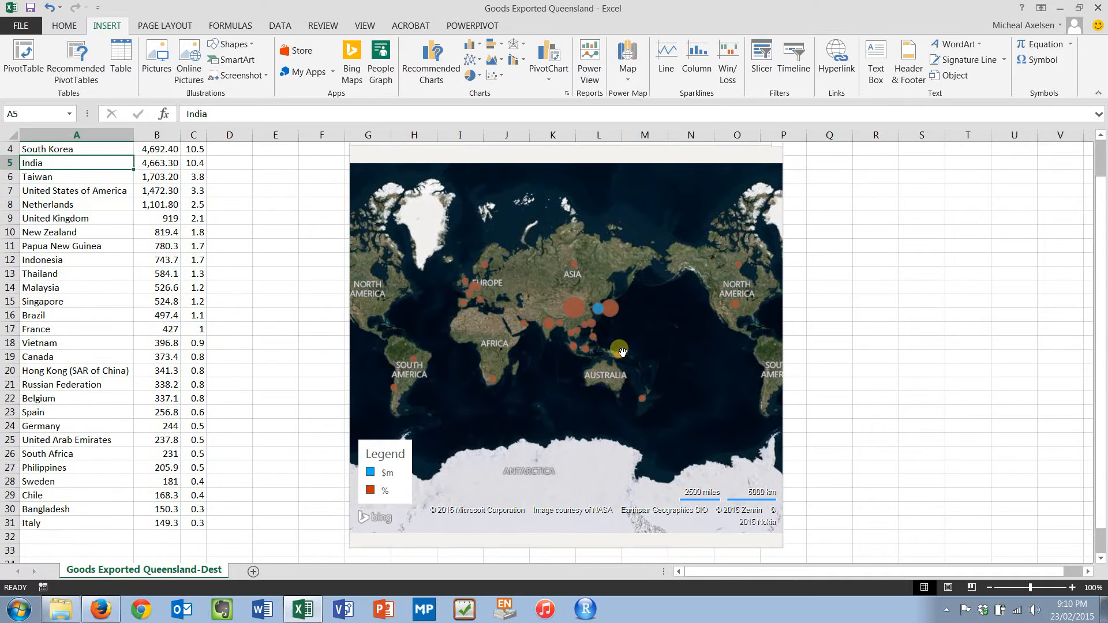
left_click(620, 351)
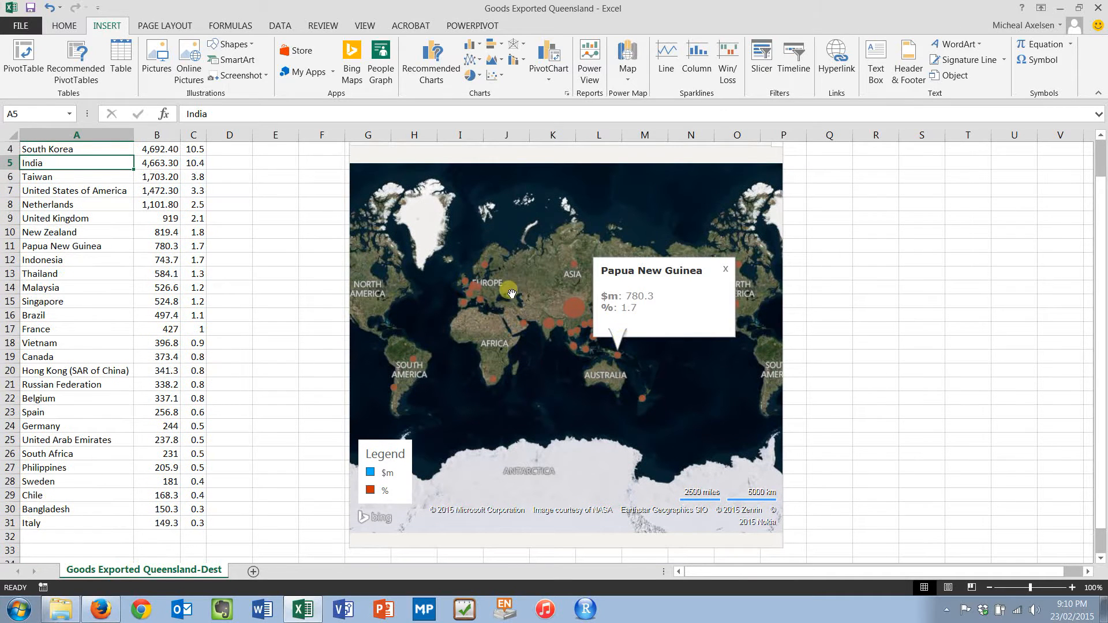
left_click(724, 269)
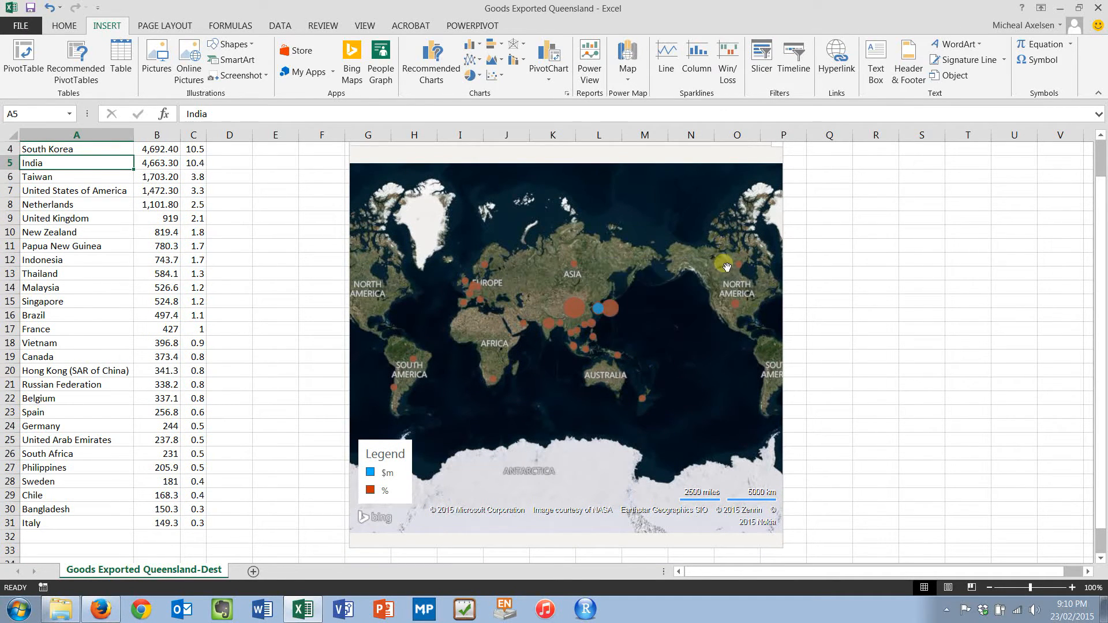
scroll(638, 339, "up", 3)
left_click_drag(448, 264, 717, 496)
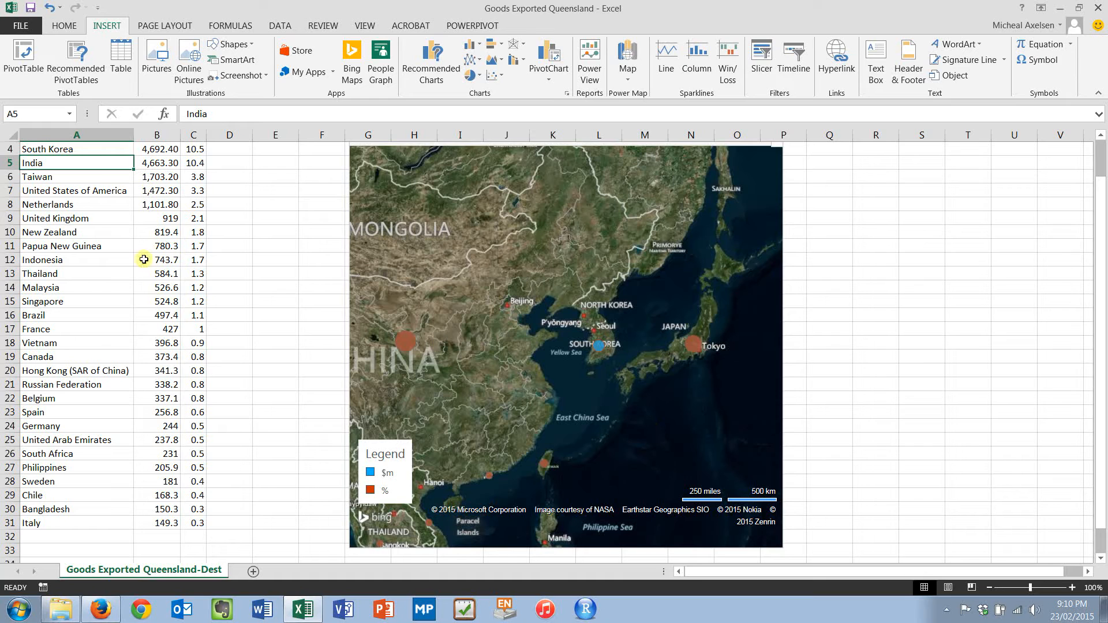
Inspect the markers in Southeast Asia and check the Hong Kong marker's location on the southern Chinese coast
left_click_drag(511, 448, 608, 178)
left_click_drag(578, 312, 545, 334)
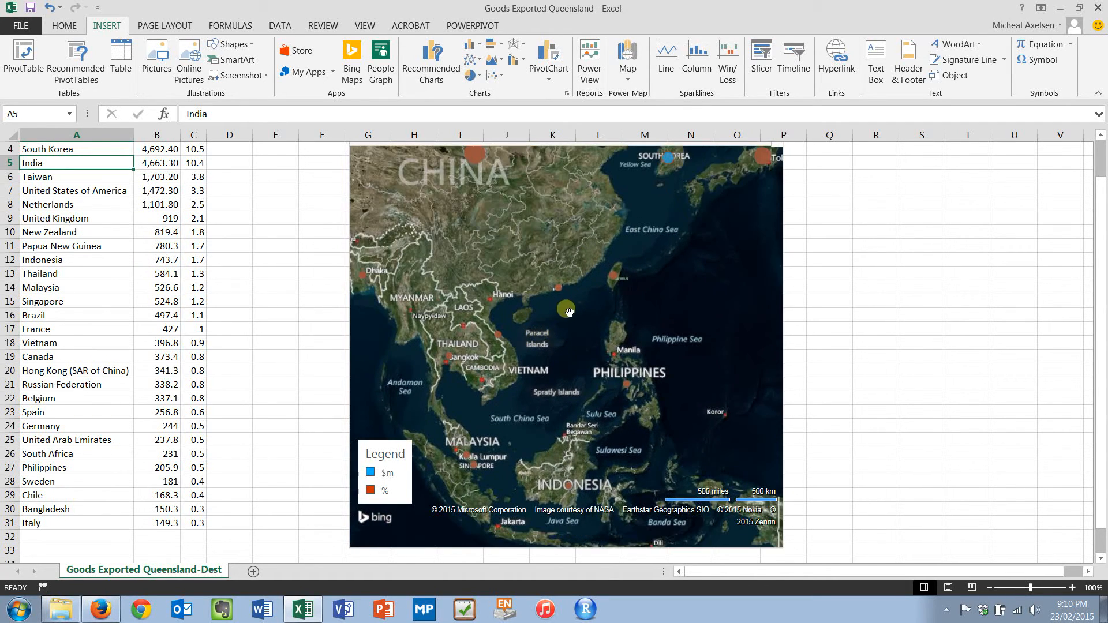
scroll(575, 303, "up", 3)
left_click_drag(496, 257, 615, 392)
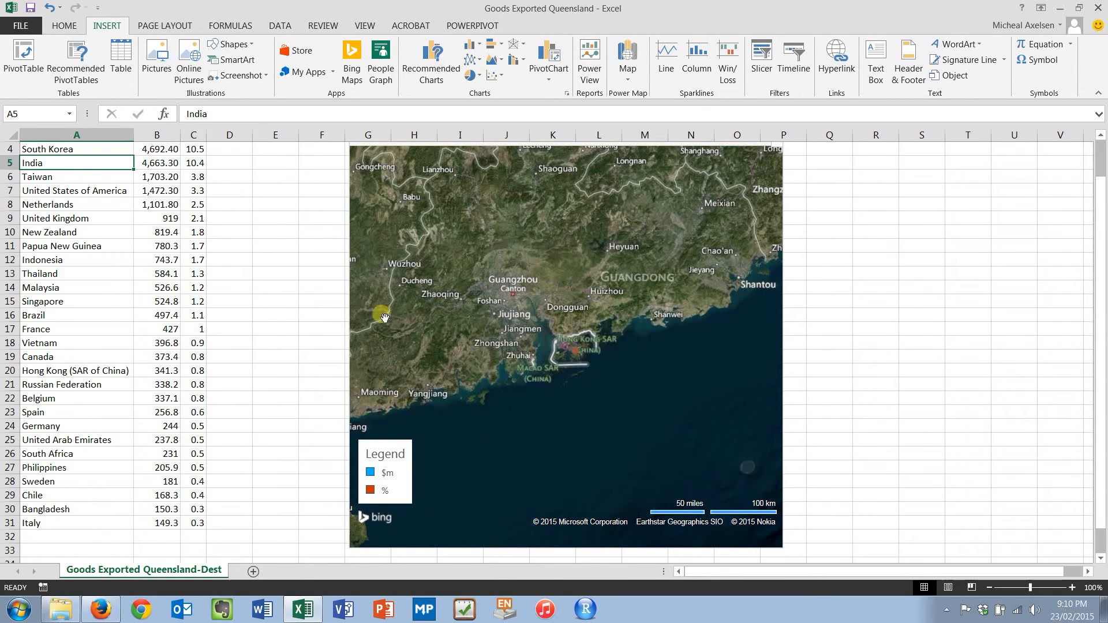
scroll(473, 388, "down", 1)
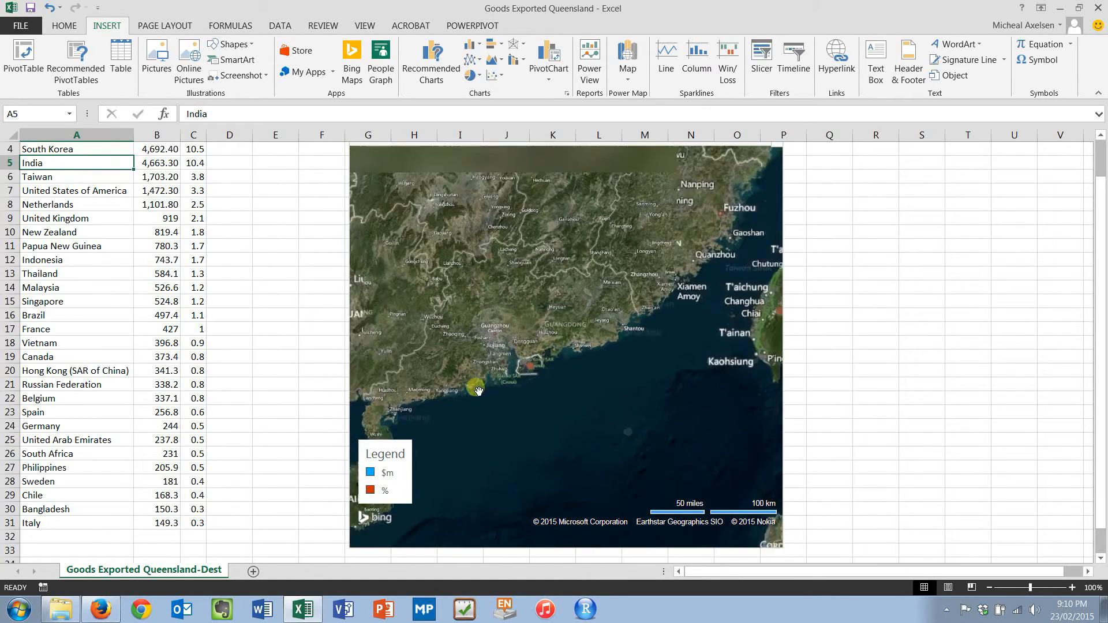
Inspect the markers plotted across western Europe, around the United Kingdom, the Netherlands and Belgium
left_click_drag(457, 336, 880, 542)
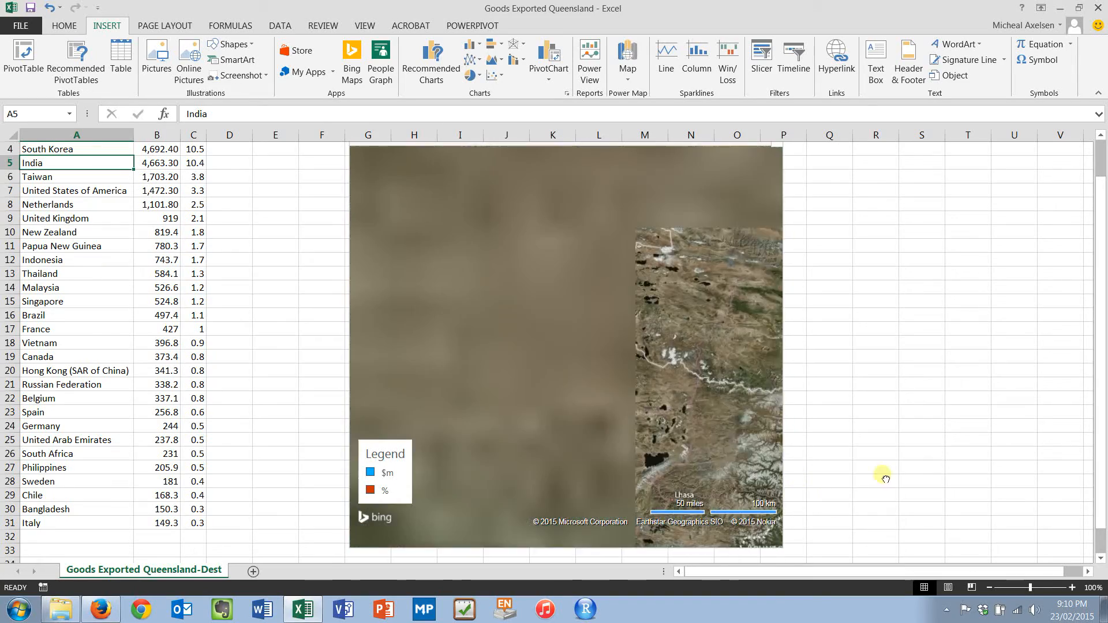
left_click_drag(542, 321, 852, 469)
left_click_drag(536, 407, 794, 471)
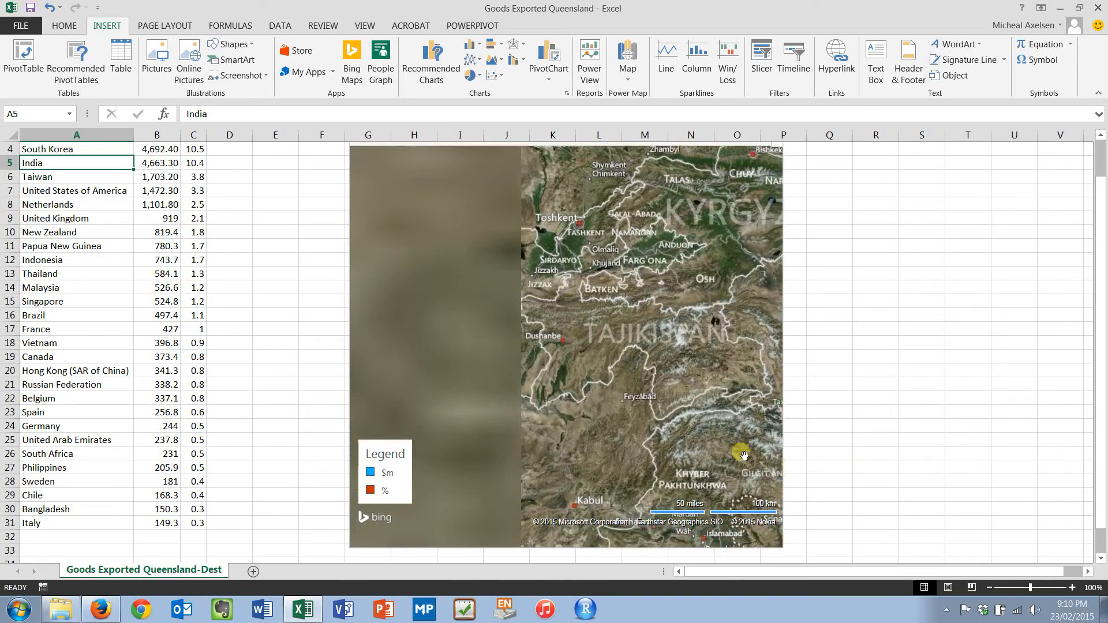
scroll(640, 404, "down", 3)
left_click_drag(563, 357, 805, 429)
left_click_drag(546, 338, 747, 414)
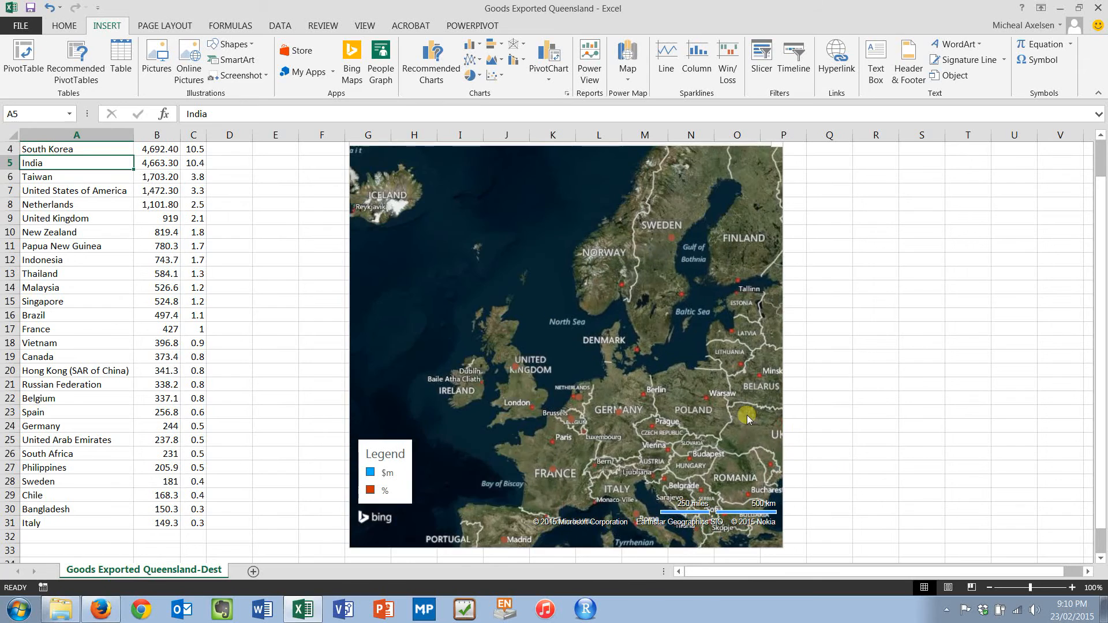
scroll(605, 398, "up", 2)
left_click_drag(534, 399, 727, 309)
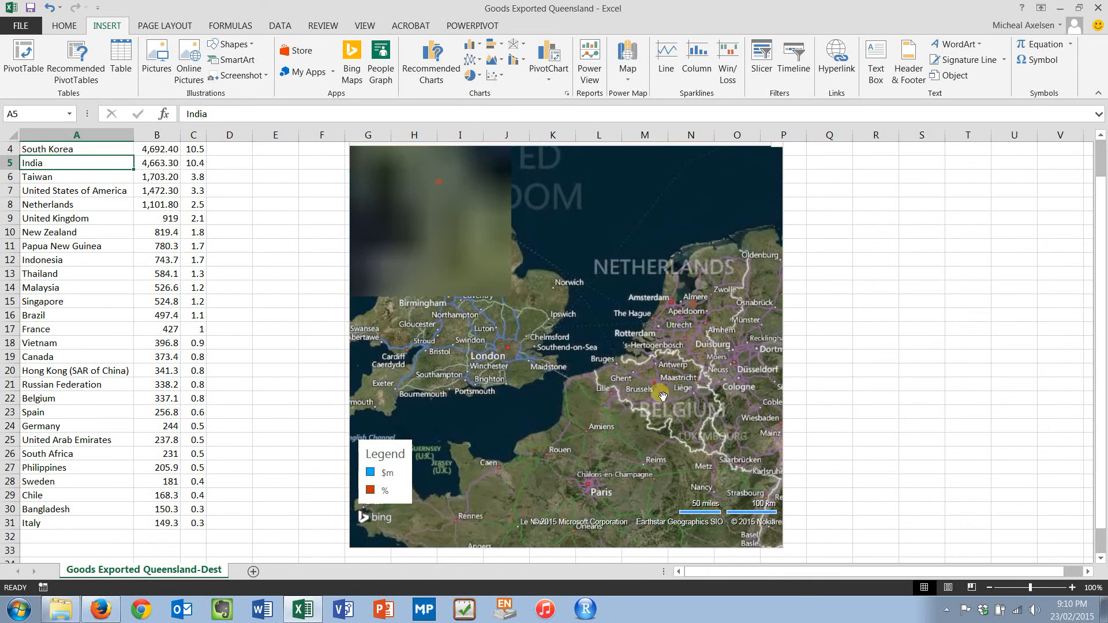
Examine where the Belgium marker is plotted near Brussels and compare it with the surrounding European markers
left_click_drag(620, 405, 550, 367)
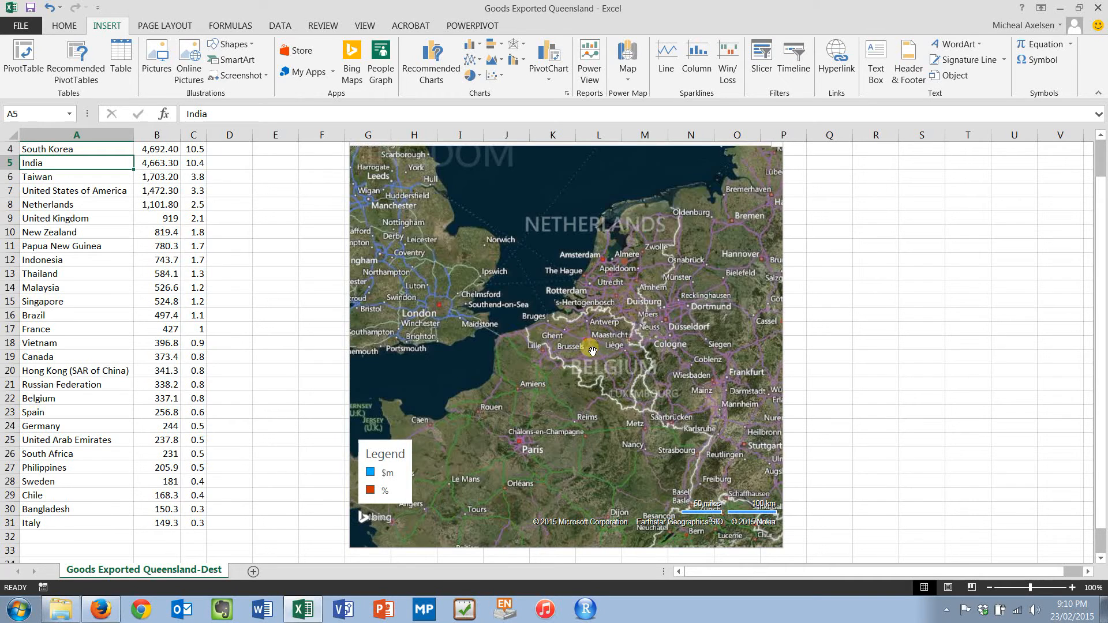
scroll(592, 351, "up", 3)
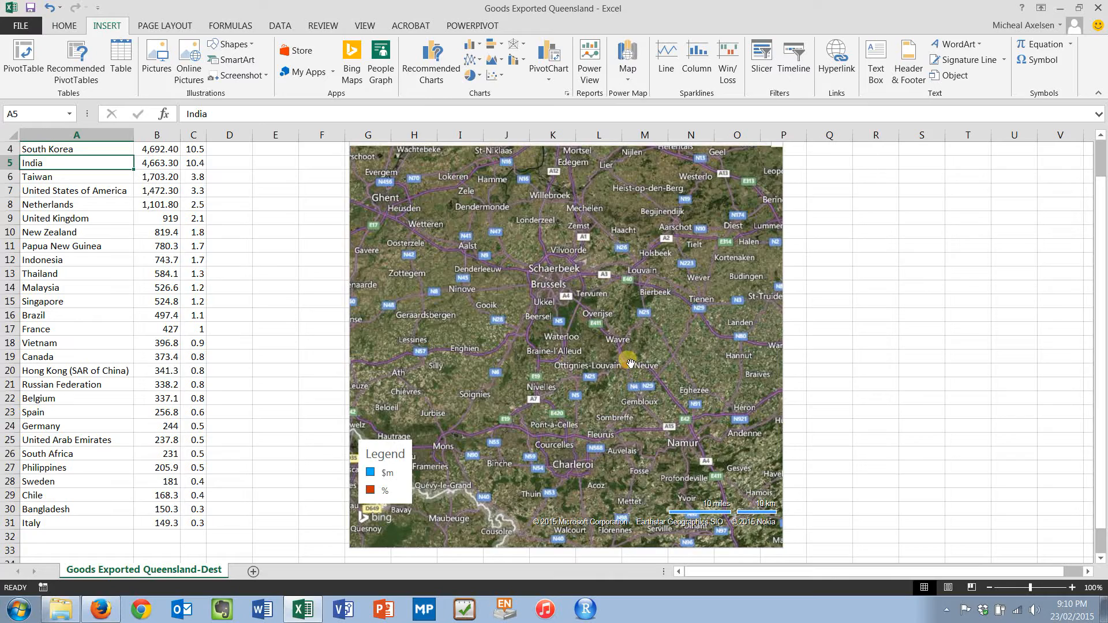
scroll(597, 368, "down", 3)
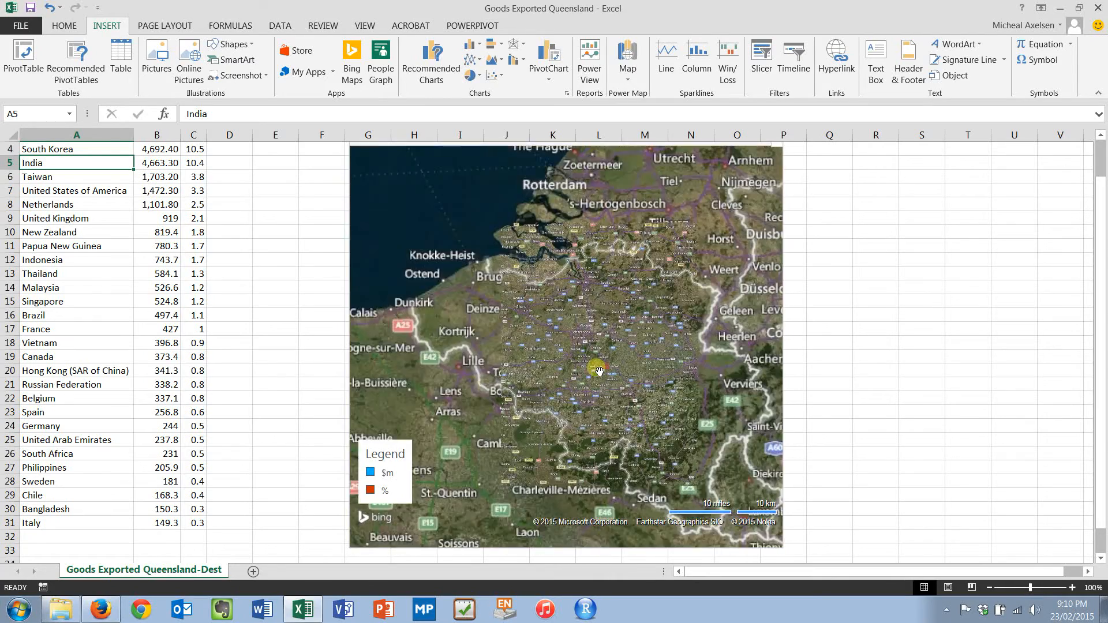
scroll(598, 370, "down", 5)
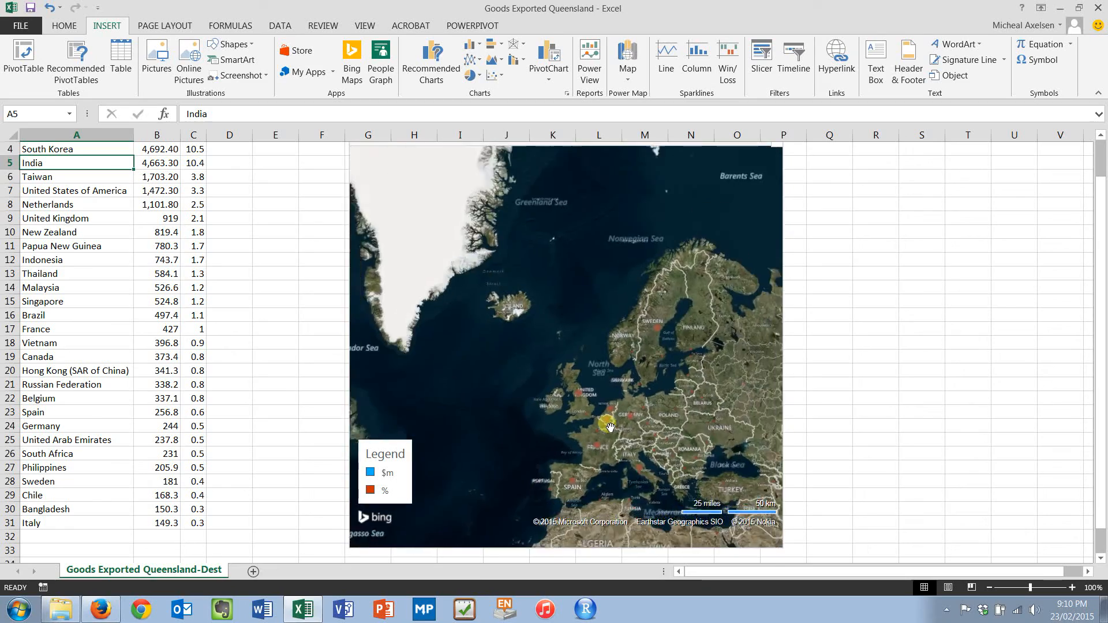
scroll(610, 427, "up", 5)
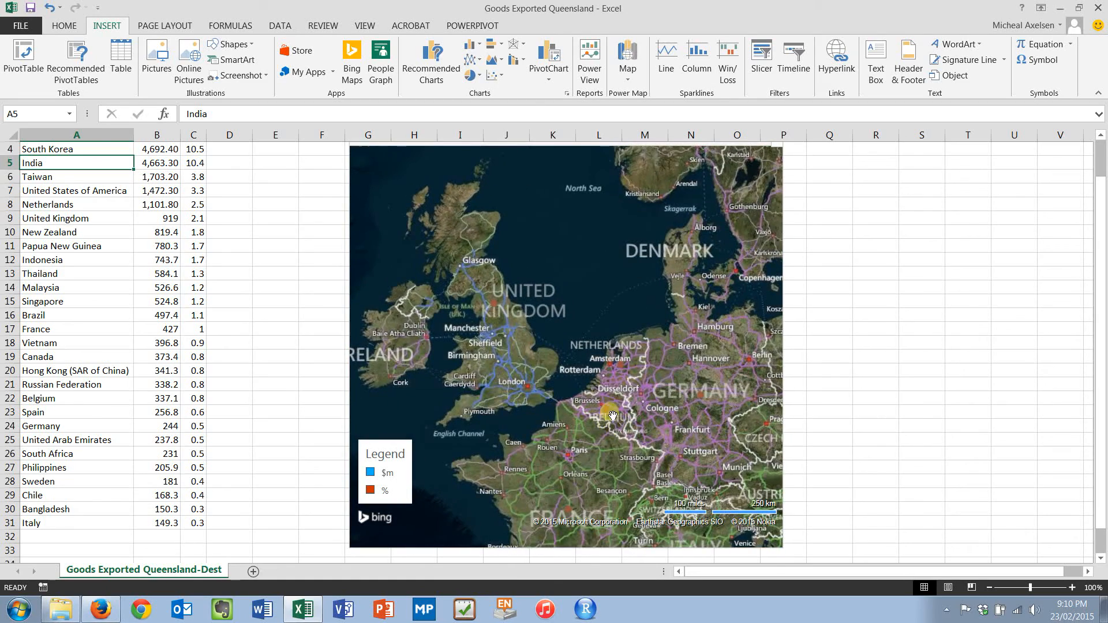
scroll(613, 414, "down", 3)
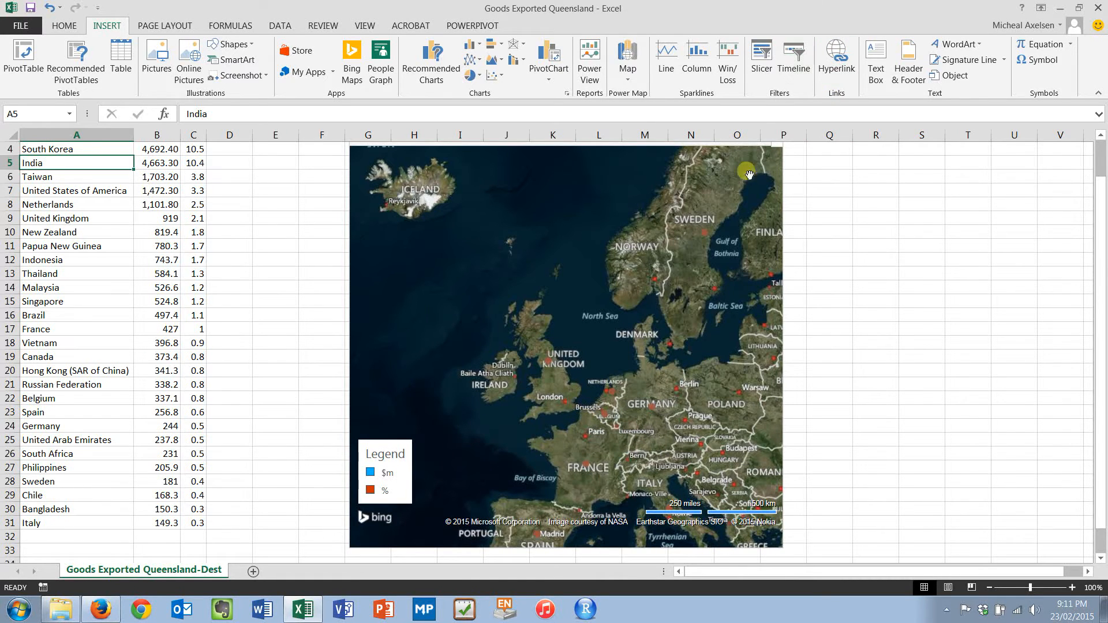
Review the markers at world scale and across North and South America
scroll(745, 254, "down", 5)
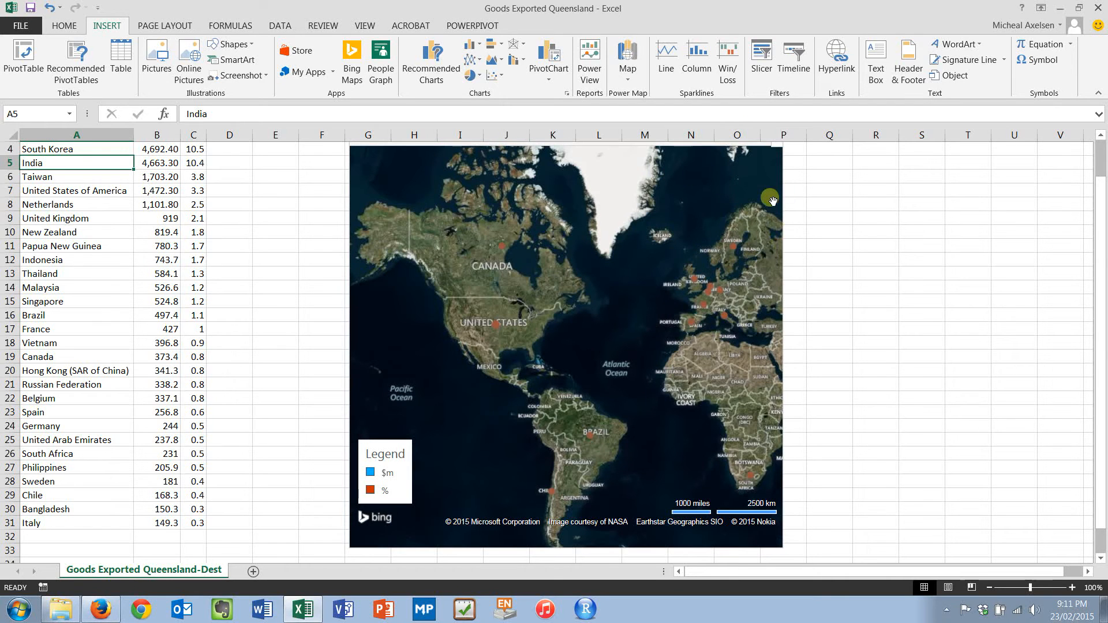
scroll(773, 200, "down", 3)
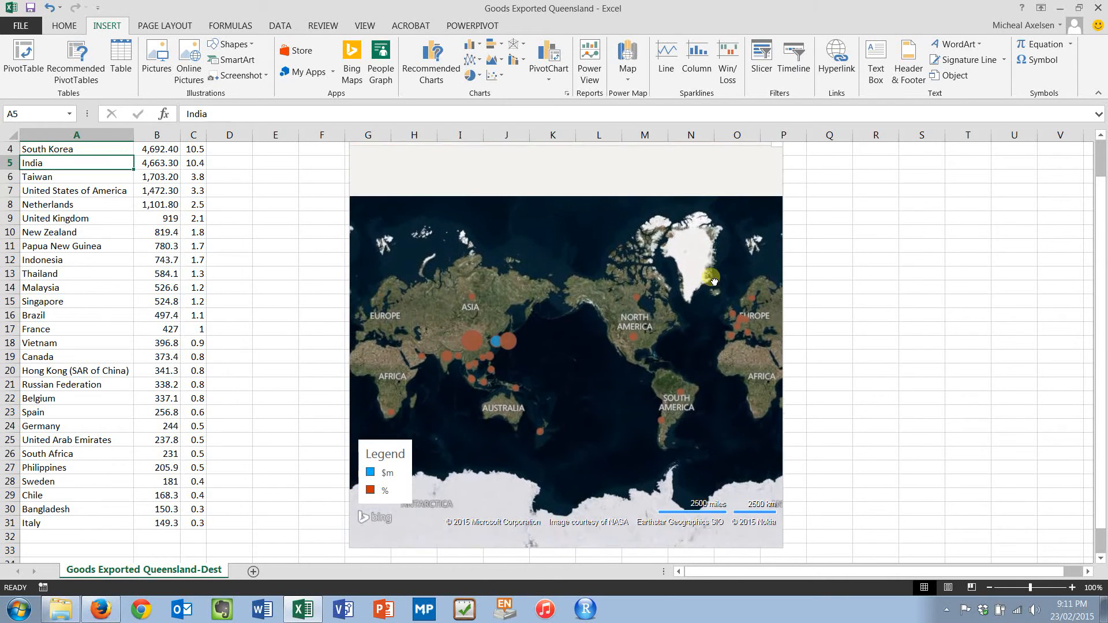
scroll(721, 273, "up", 3)
Review the list of countries in the map's location filter and close it without changing the selection
left_click(851, 261)
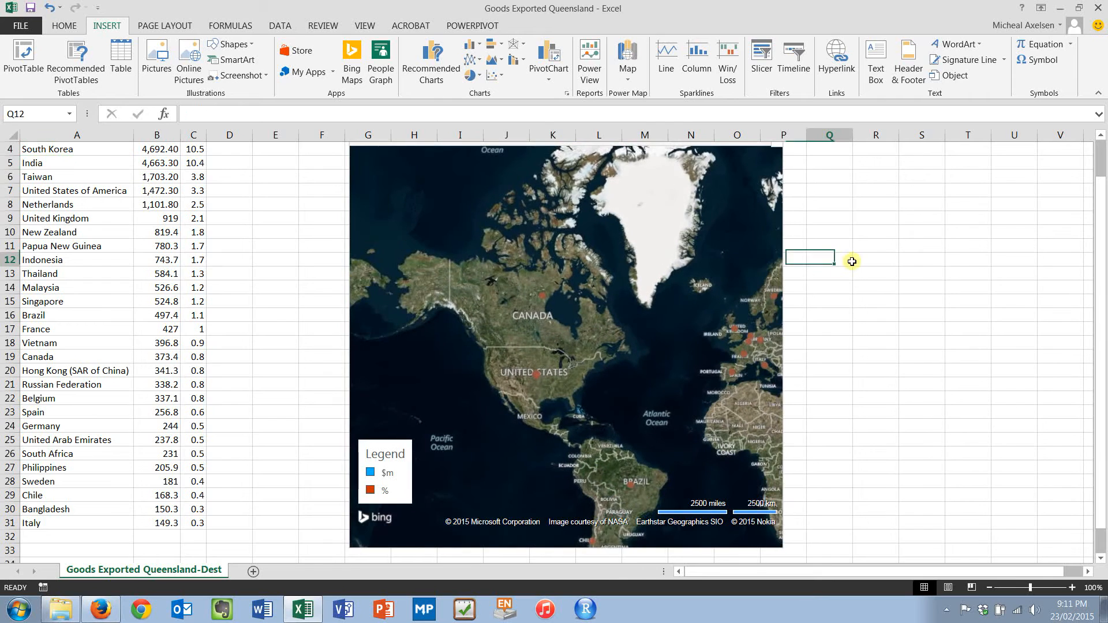
scroll(851, 261, "up", 1)
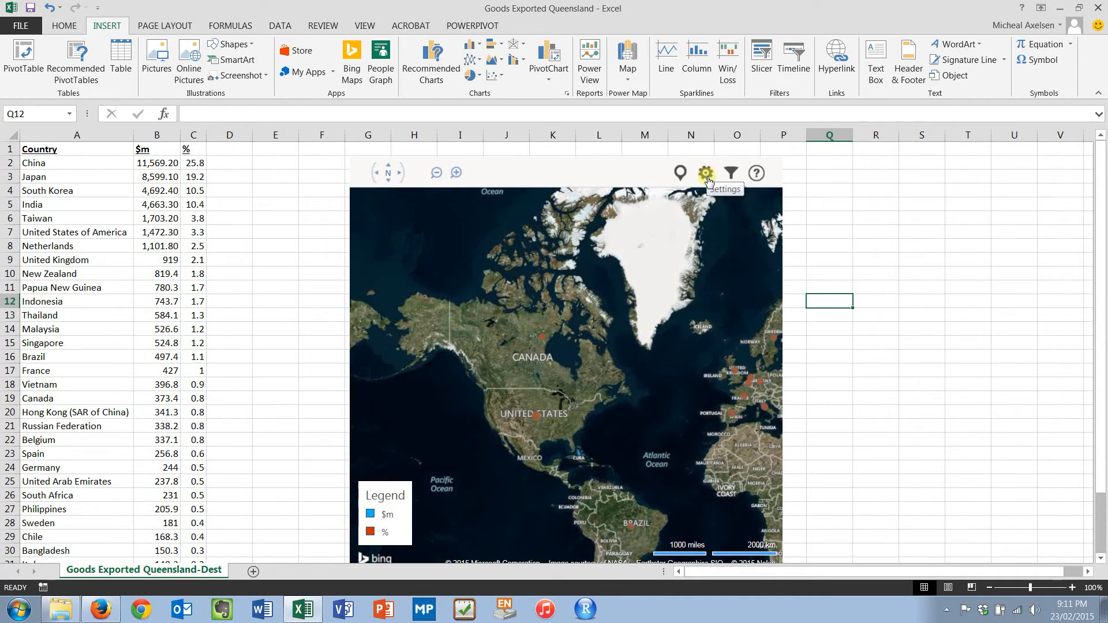
left_click(729, 175)
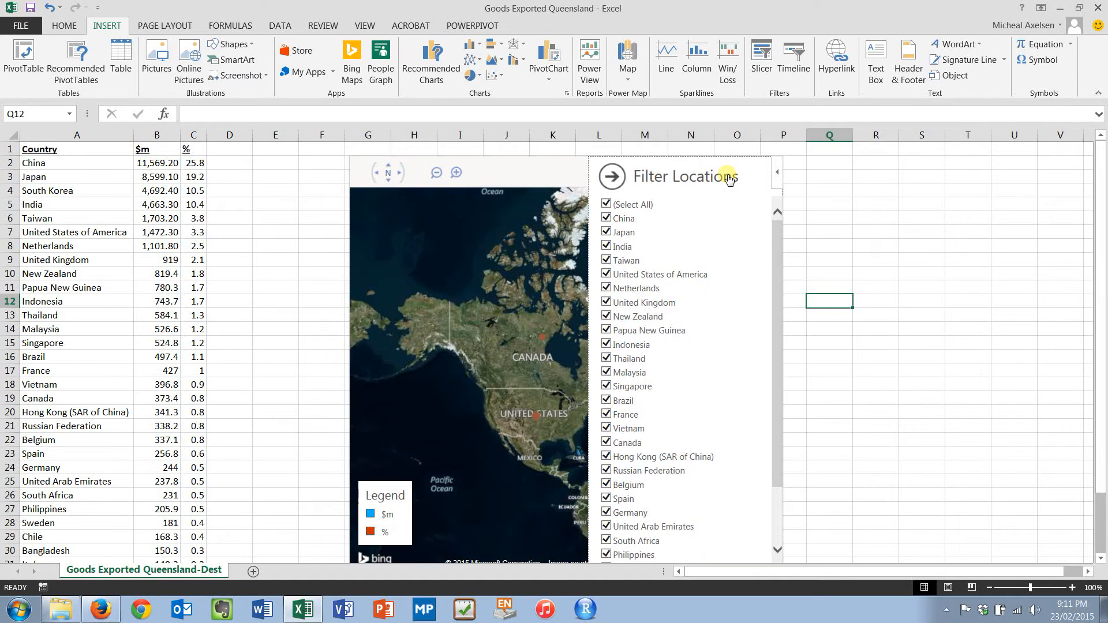
scroll(730, 250, "down", 3)
scroll(722, 243, "up", 3)
left_click(625, 177)
Try to replot the map's locations, select the Country and $m data in A1:B31 and dismiss the map's notice
left_click(681, 172)
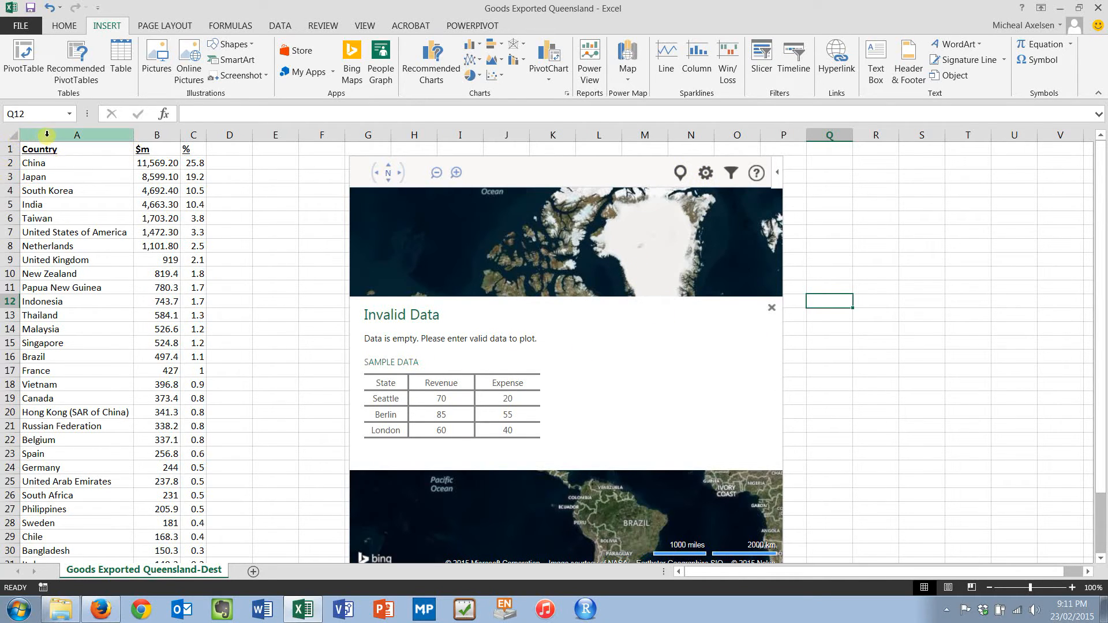
left_click_drag(41, 151, 170, 171)
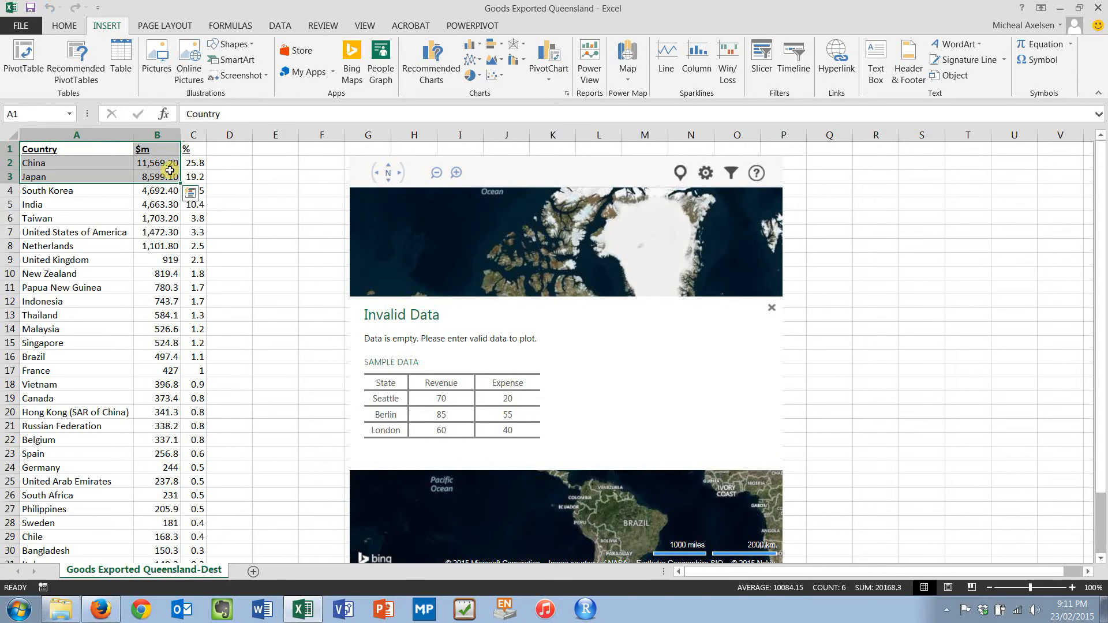
key("ctrl+shift+Down")
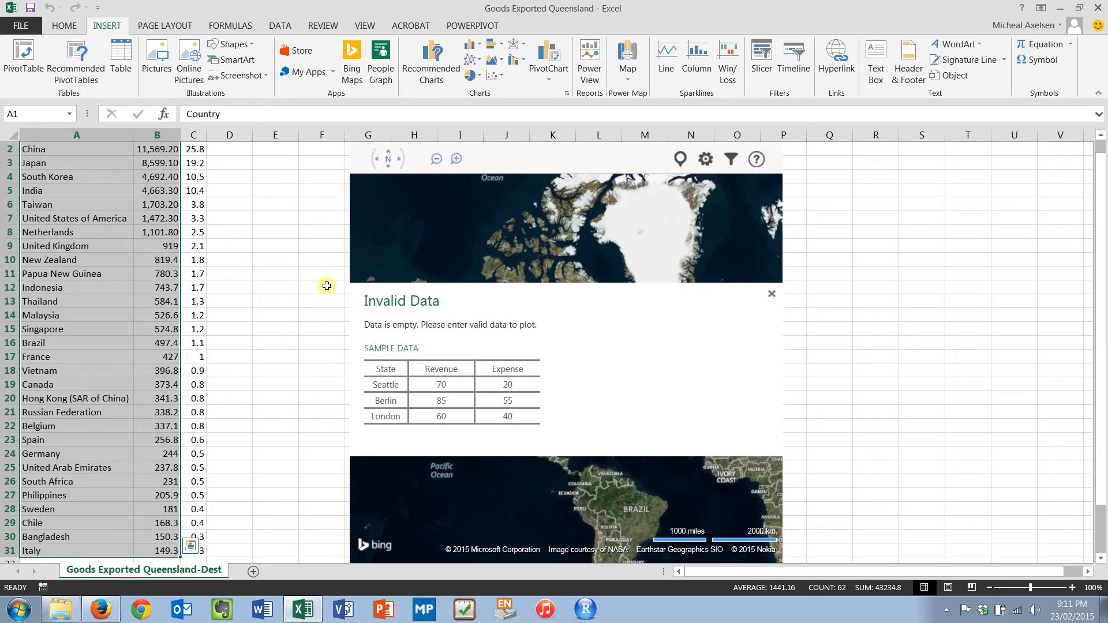
left_click(770, 295)
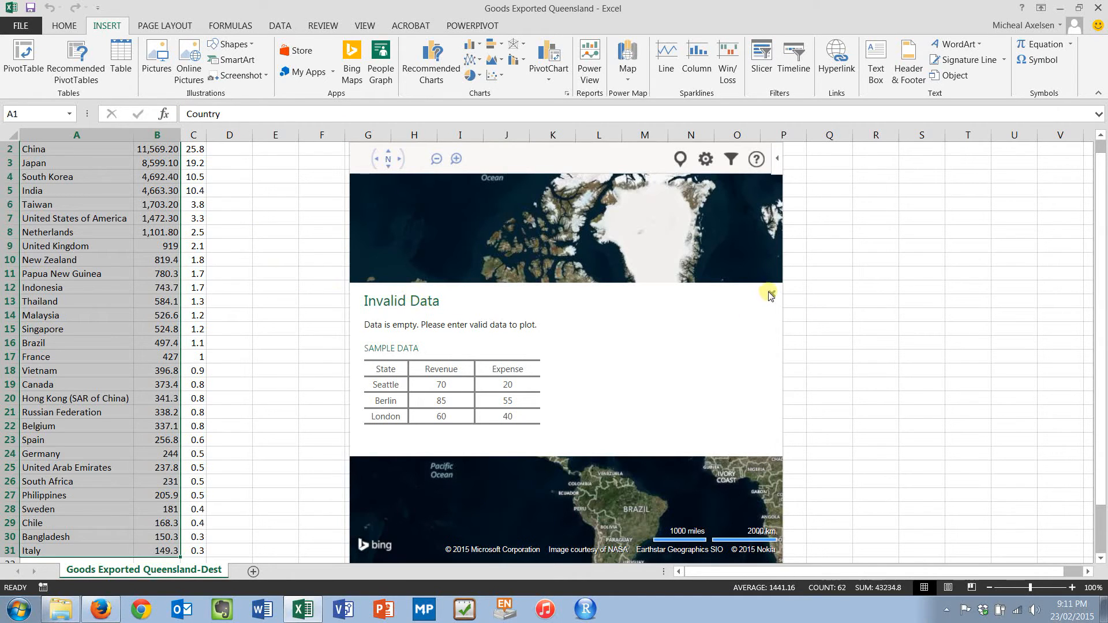
left_click(769, 294)
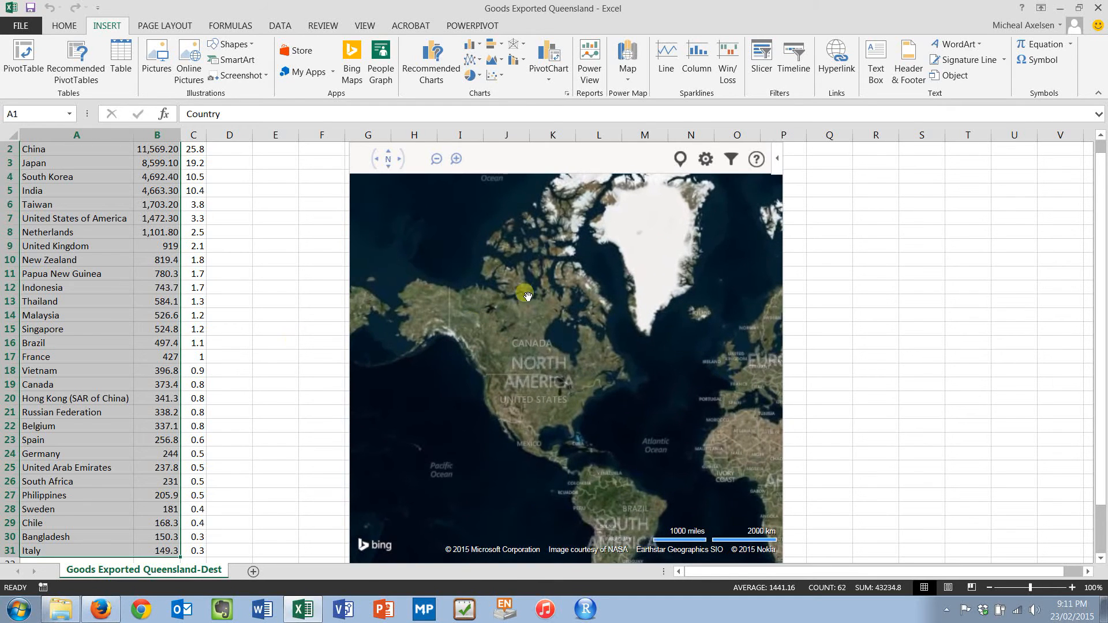
Delete the existing Bing Maps app from the worksheet
left_click(775, 159)
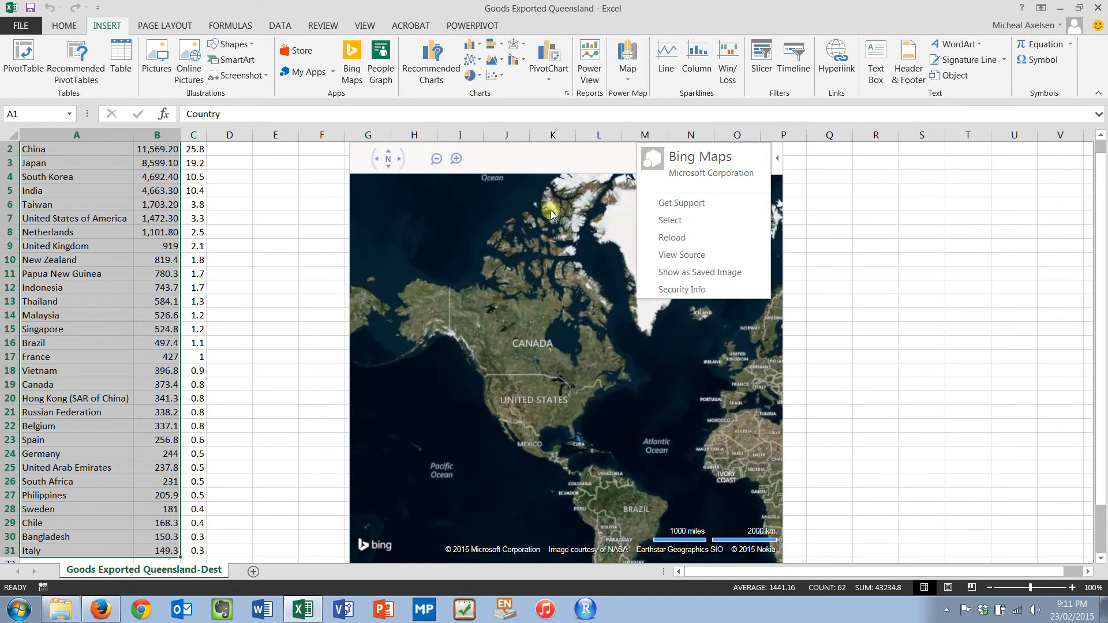
left_click(478, 159)
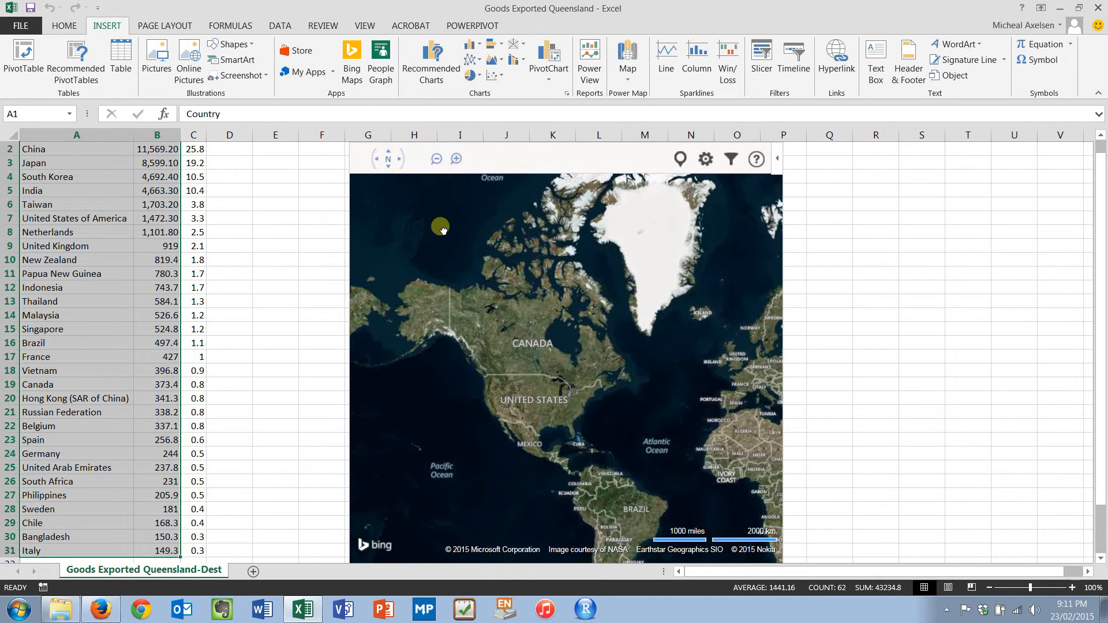
left_click(283, 273)
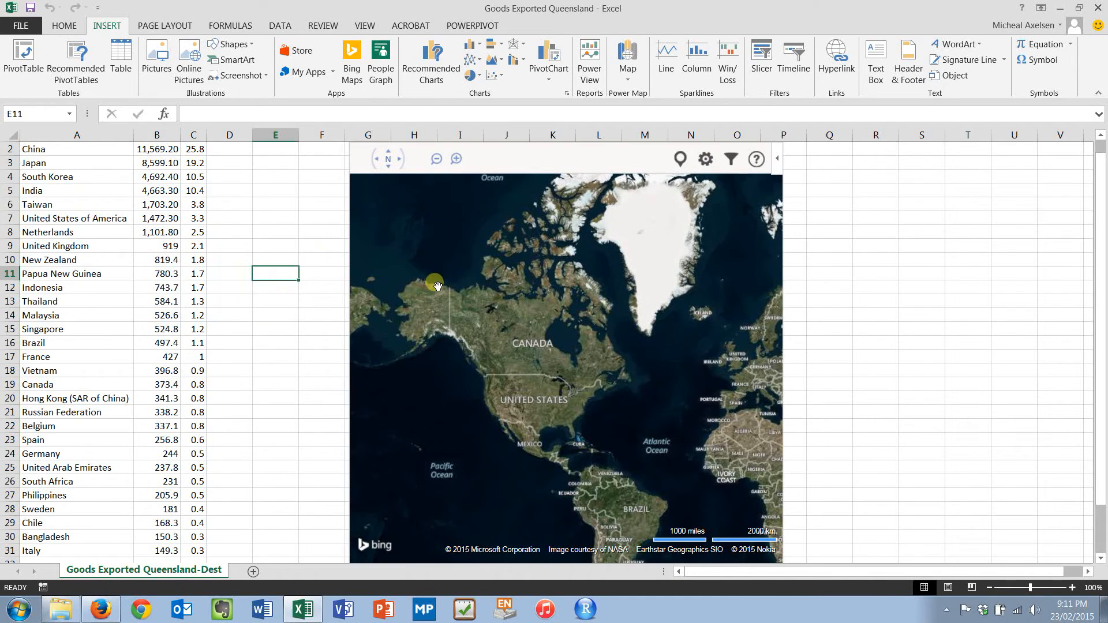
left_click_drag(437, 287, 397, 290)
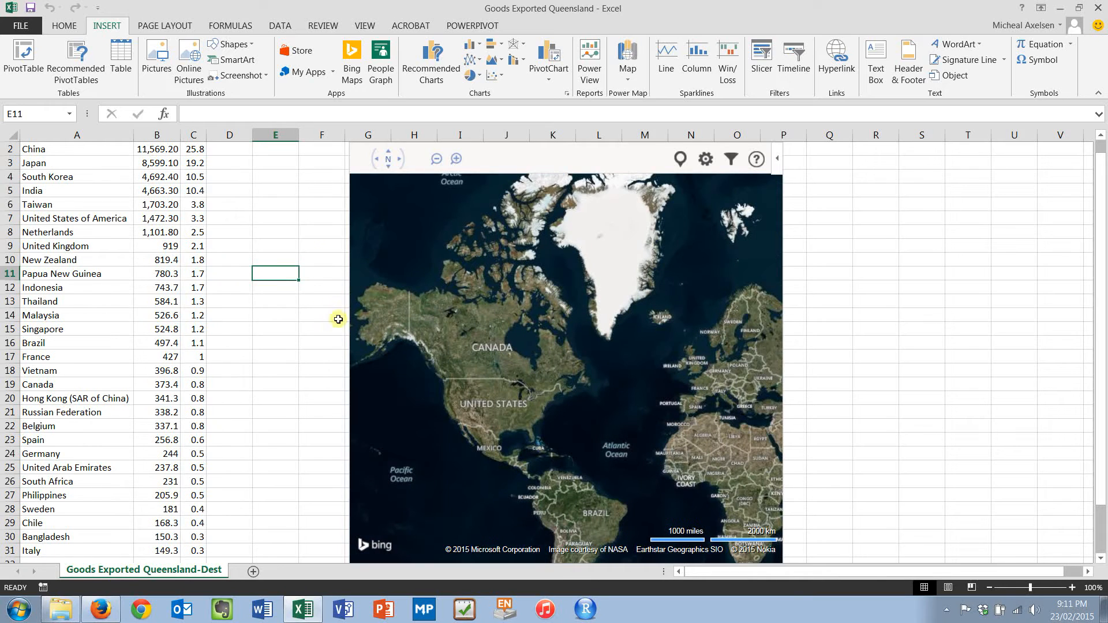
left_click(344, 326)
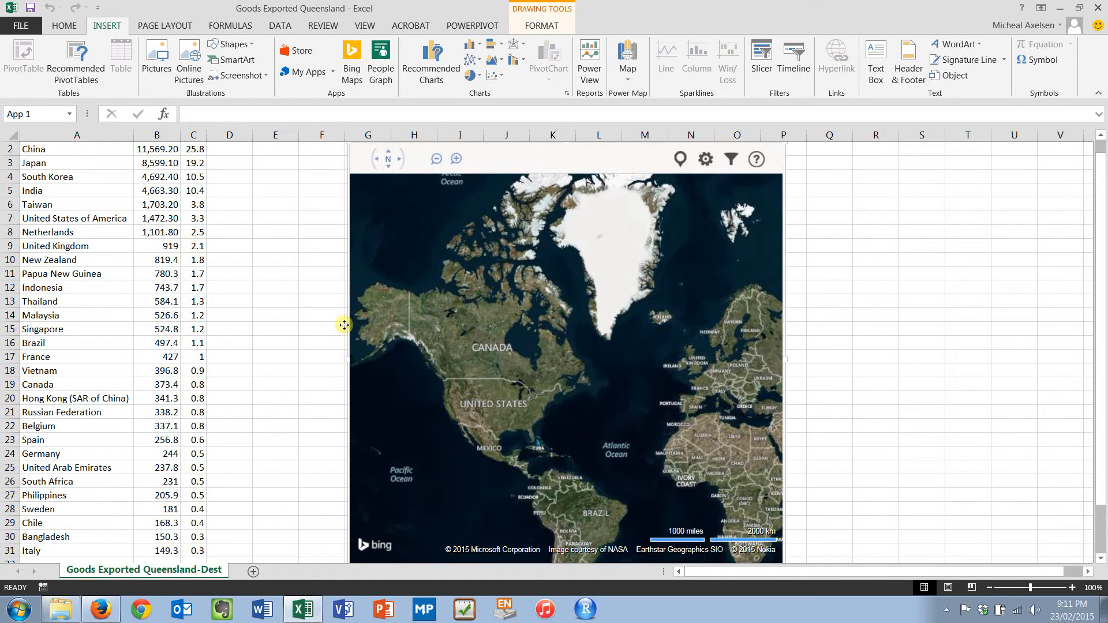
key("Delete")
Insert a new Bing Maps app with the Country and $m data in A1:B31 selected
left_click(52, 164)
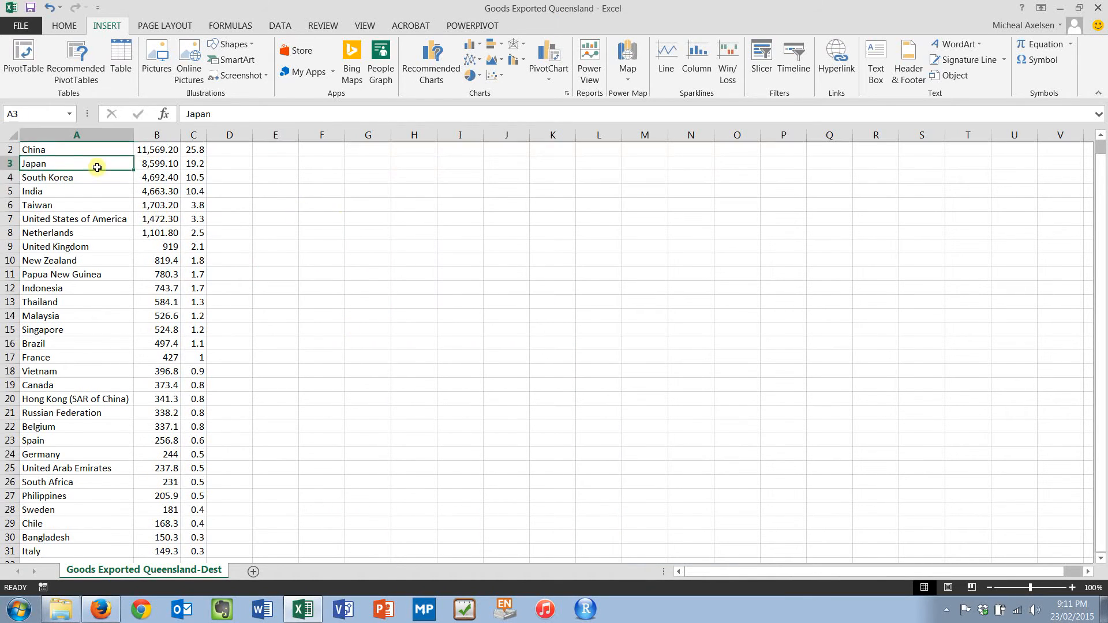
scroll(87, 165, "up", 1)
left_click(61, 152)
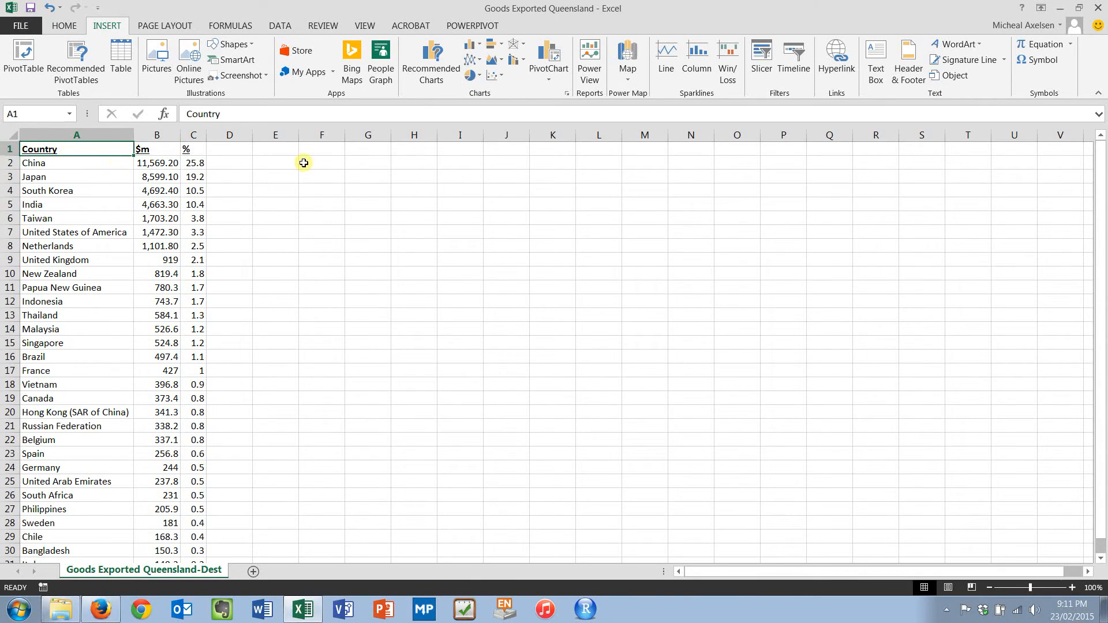
key("shift+Right")
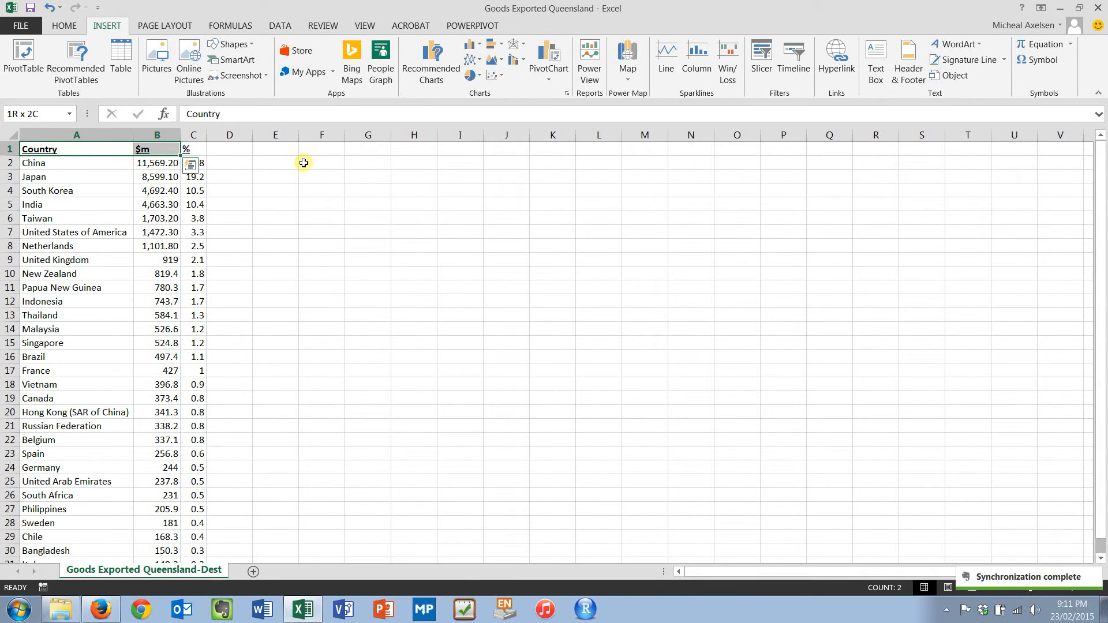
key("ctrl+shift+Down")
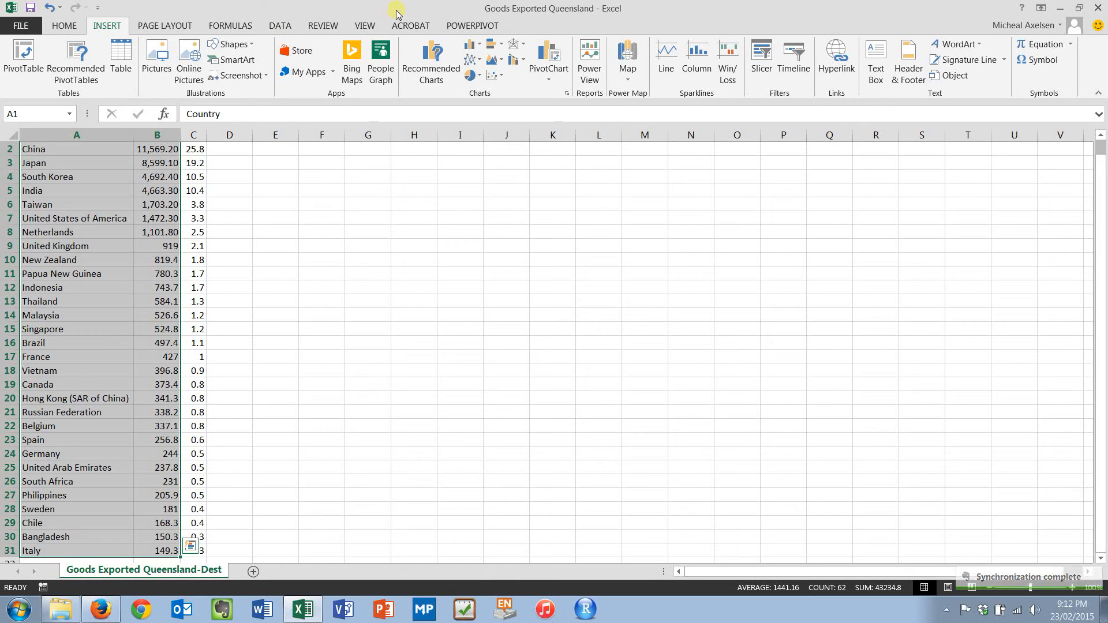
left_click(423, 63)
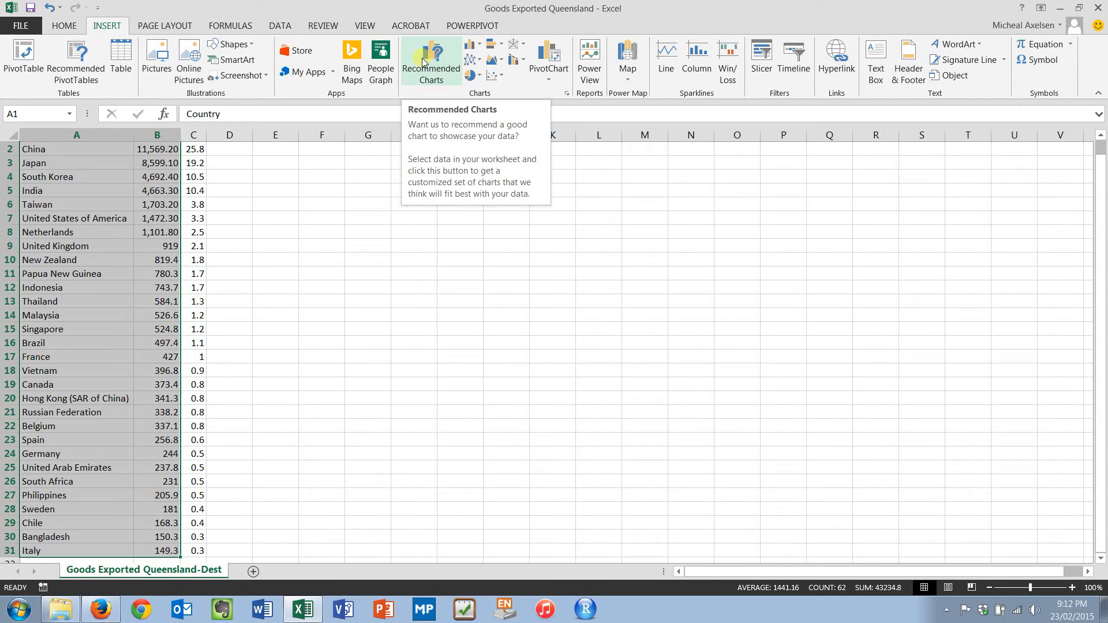
left_click(346, 58)
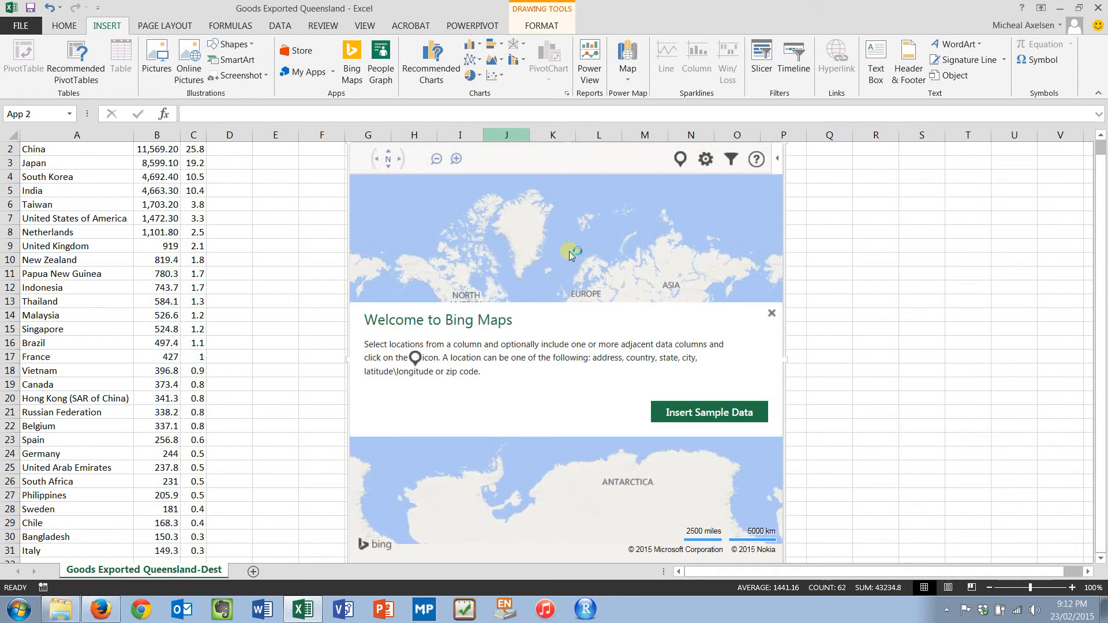
Dismiss the new map's welcome notice and plot the selected countries with their $m values
left_click(771, 313)
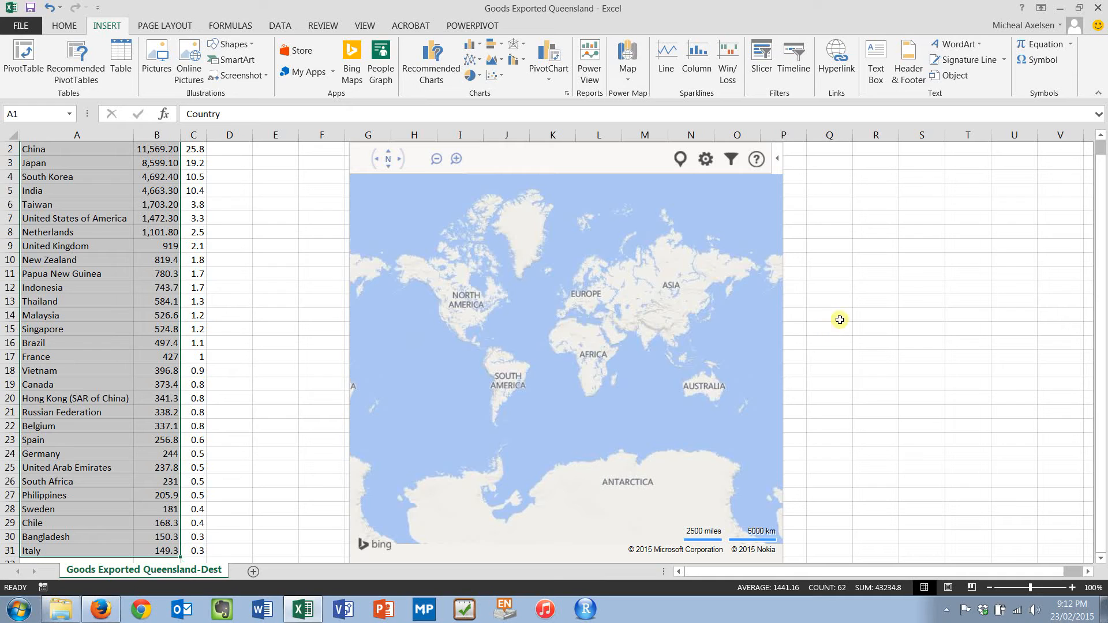
scroll(613, 316, "up", 1)
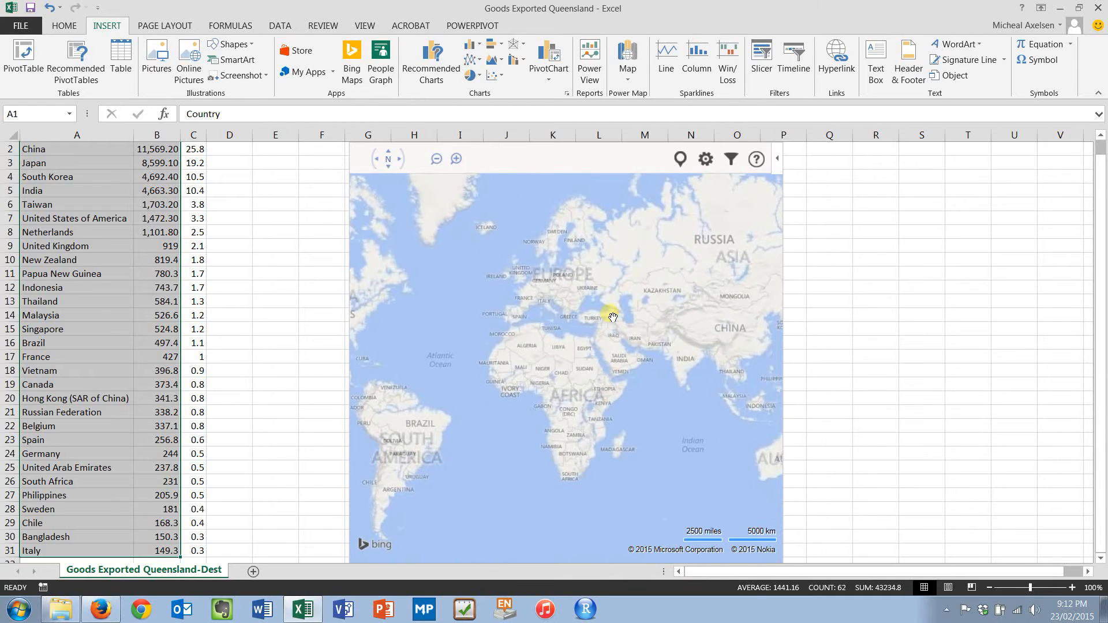
left_click_drag(618, 318, 517, 328)
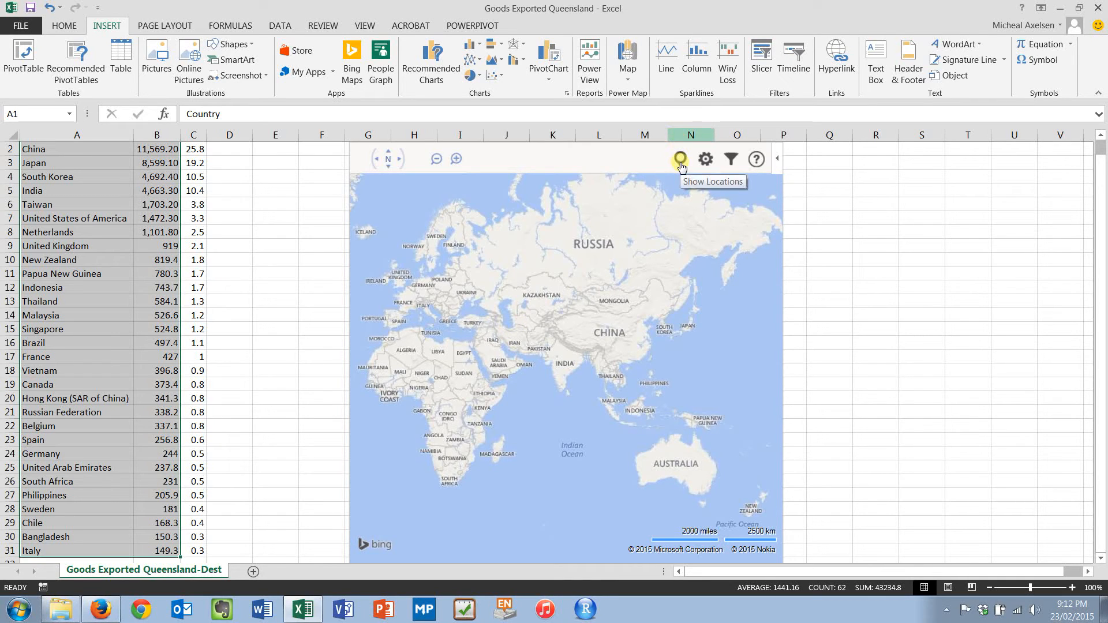
left_click(693, 186)
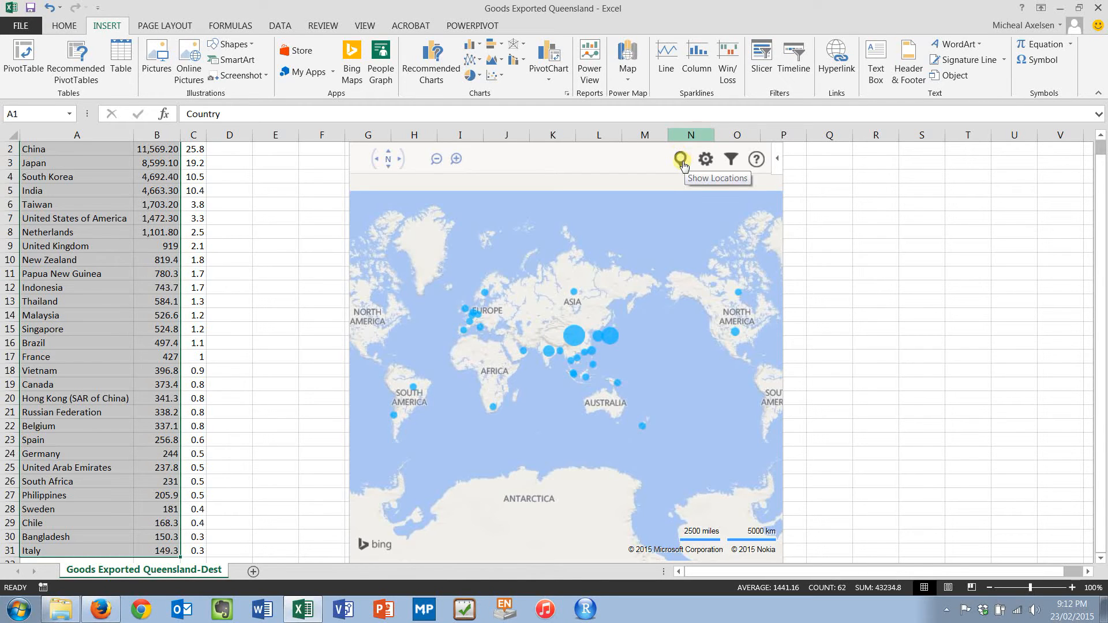
Check where the South Korea marker is plotted on the Korean peninsula in the new map
scroll(620, 294, "up", 3)
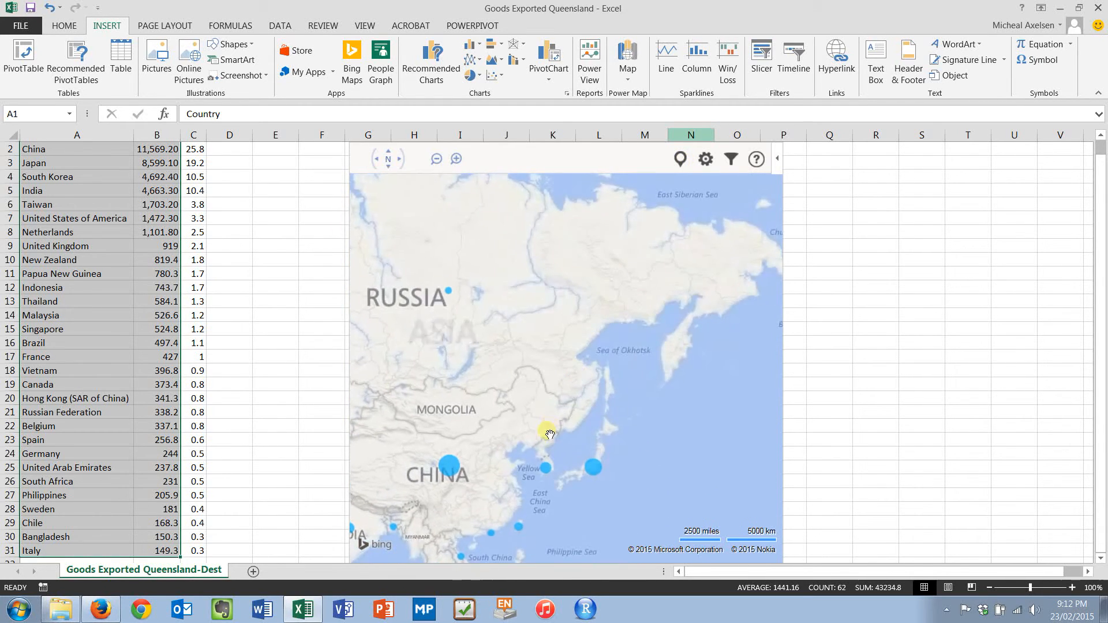
left_click_drag(549, 434, 583, 242)
scroll(583, 243, "up", 4)
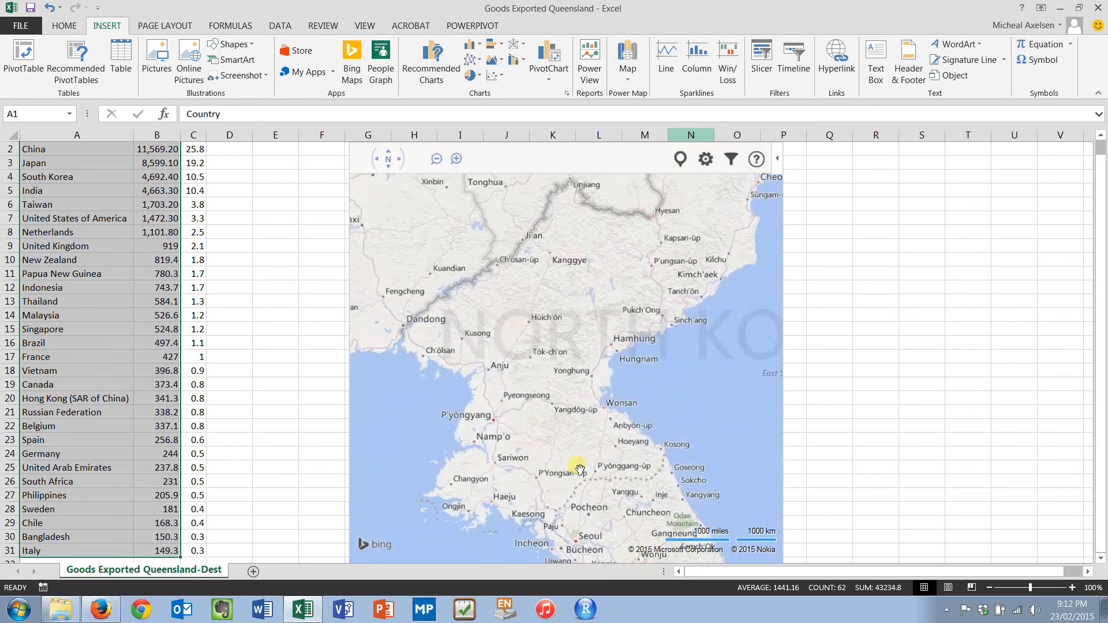
left_click_drag(580, 468, 564, 230)
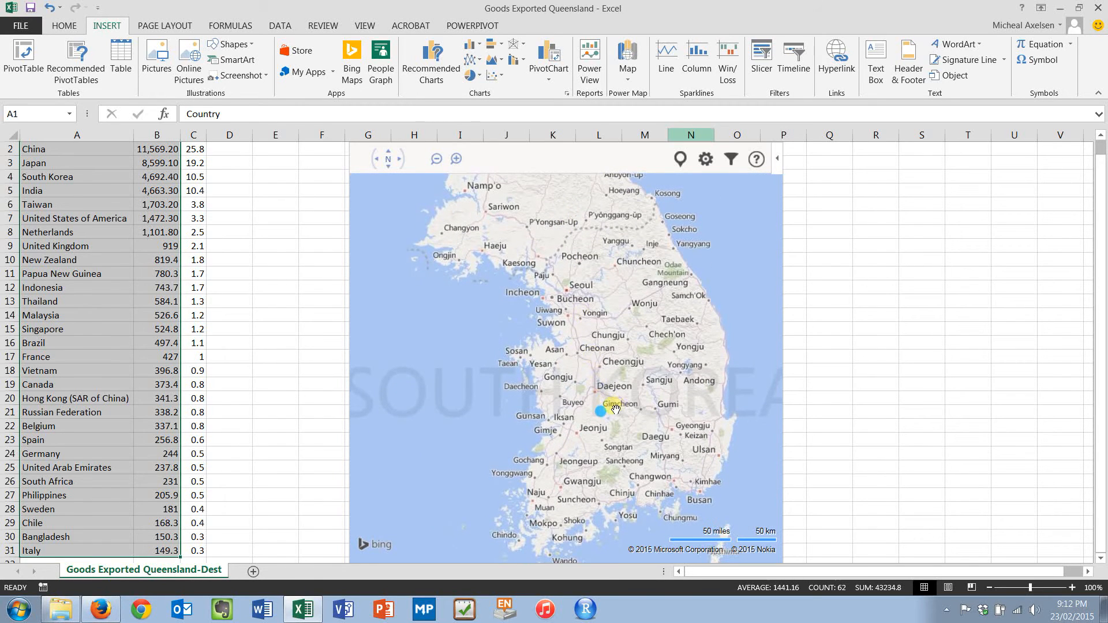
scroll(610, 410, "down", 3)
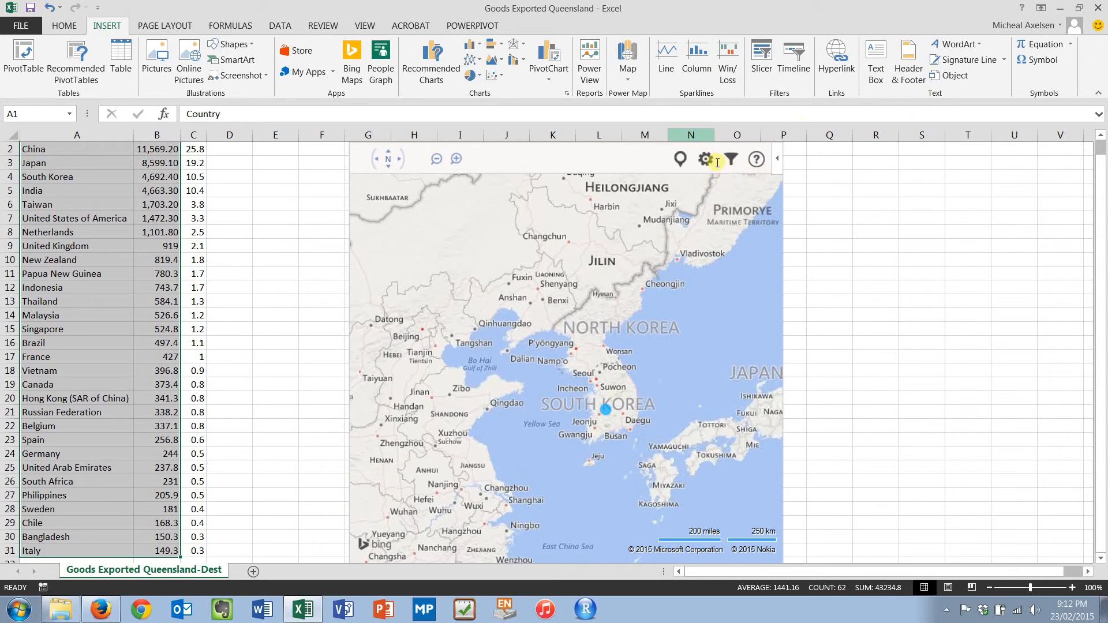
Switch the Bing map's type to Bird's Eye and close the map settings
left_click(706, 161)
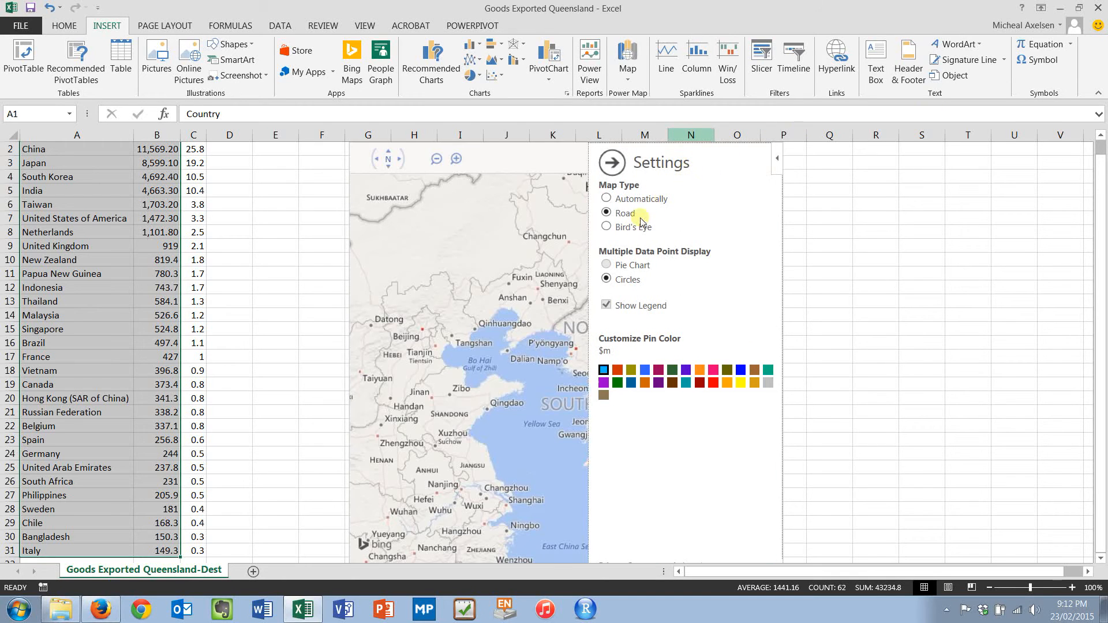
left_click(608, 231)
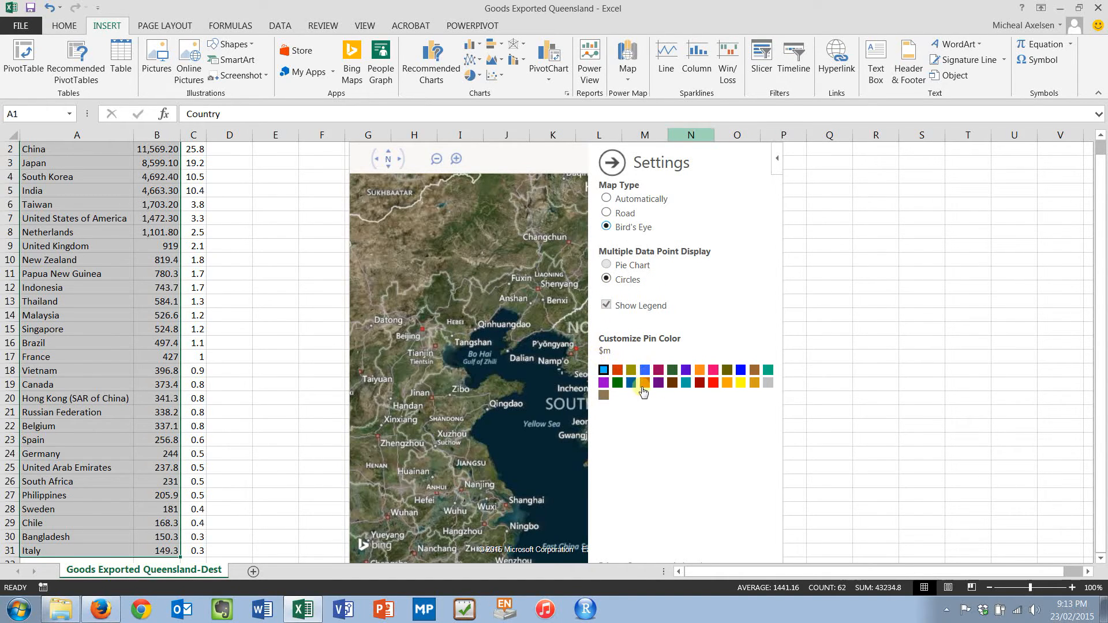
left_click(612, 162)
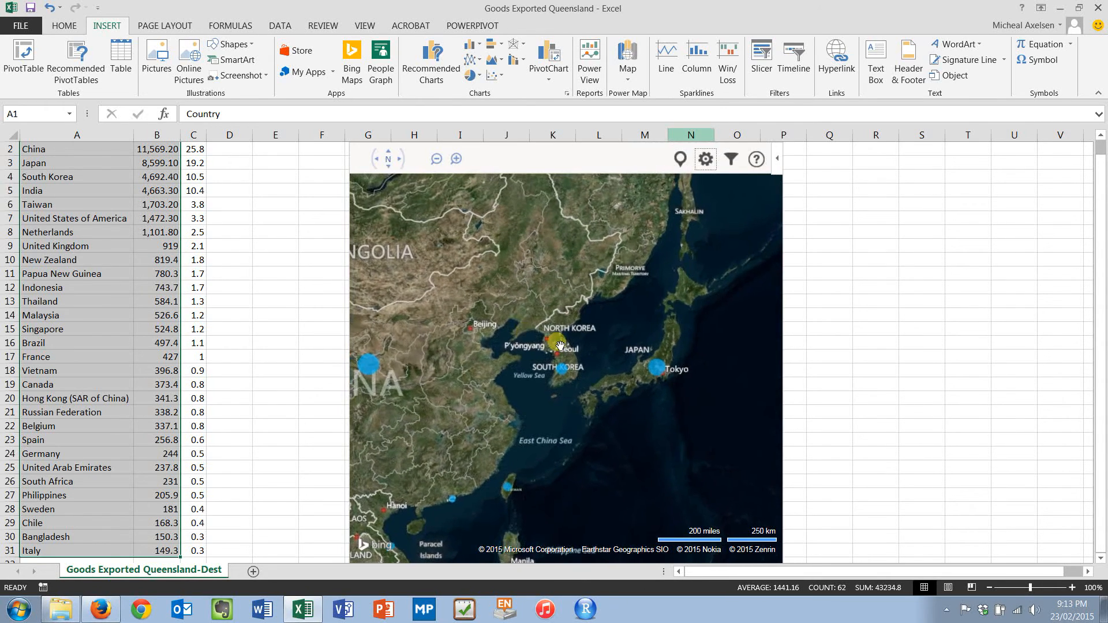
Check the $m values of the Philippines and India markers on the world map and dismiss the marker details
scroll(518, 332, "down", 2)
scroll(601, 346, "down", 4)
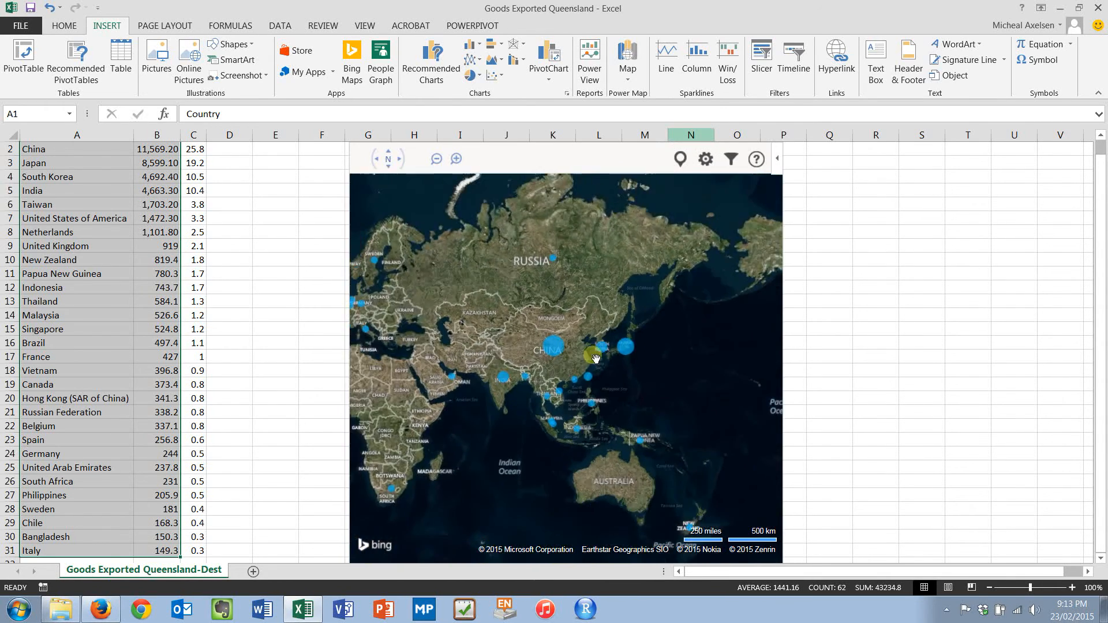
left_click(685, 335)
scroll(686, 334, "down", 1)
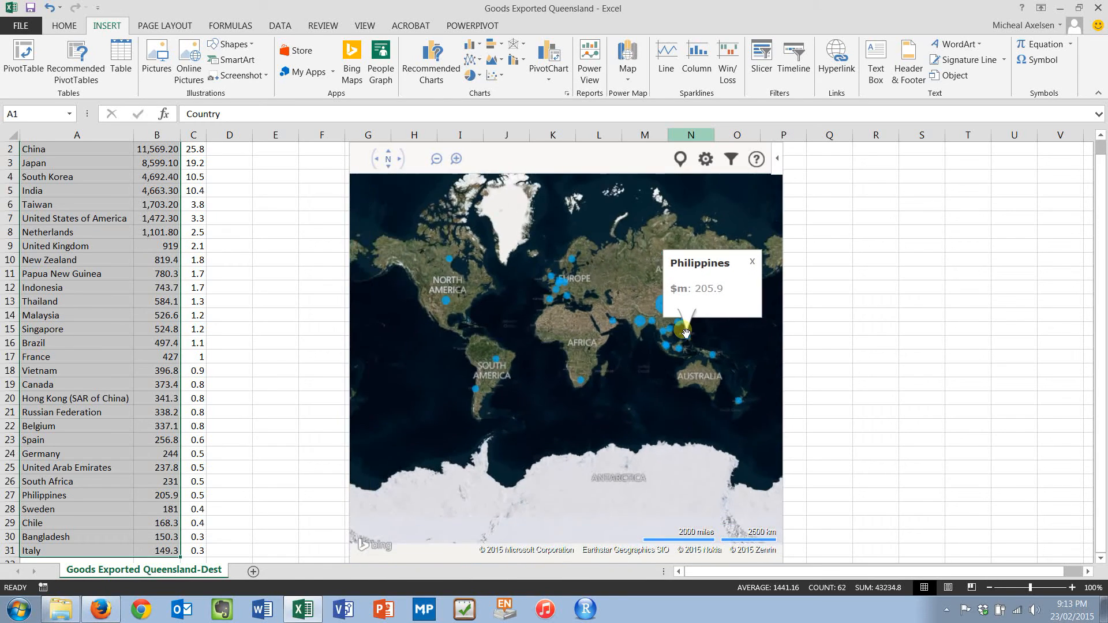
scroll(685, 335, "up", 1)
left_click_drag(614, 290, 695, 348)
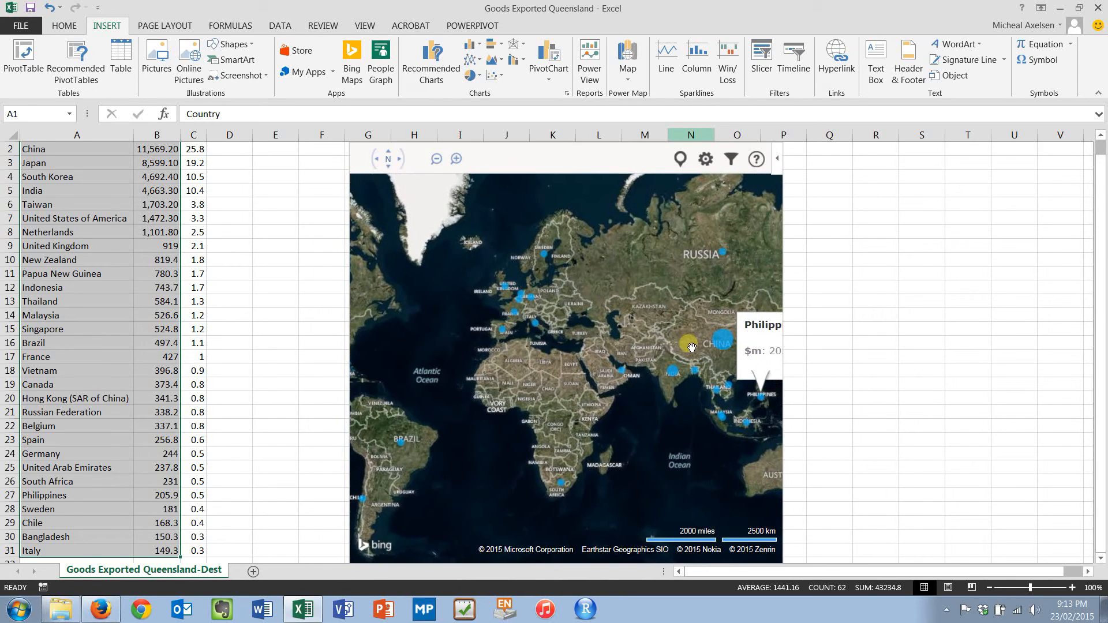
scroll(694, 347, "down", 1)
left_click(635, 333)
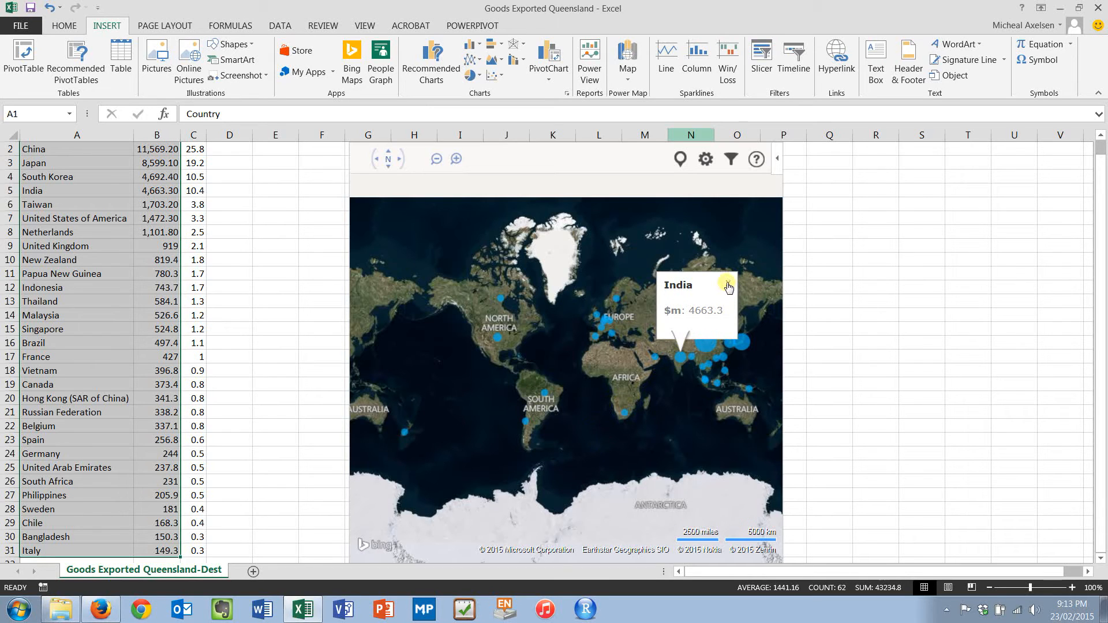
left_click(729, 286)
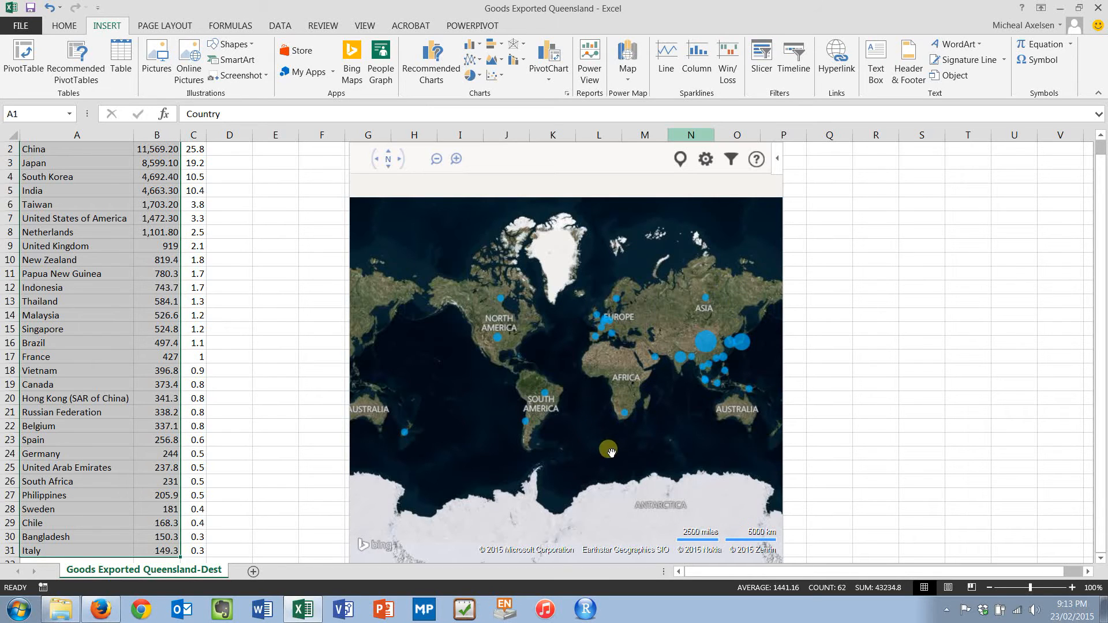
Frame the Bing map so the whole world with every plotted export marker from the Americas to New Zealand fits in view
left_click_drag(643, 434, 574, 443)
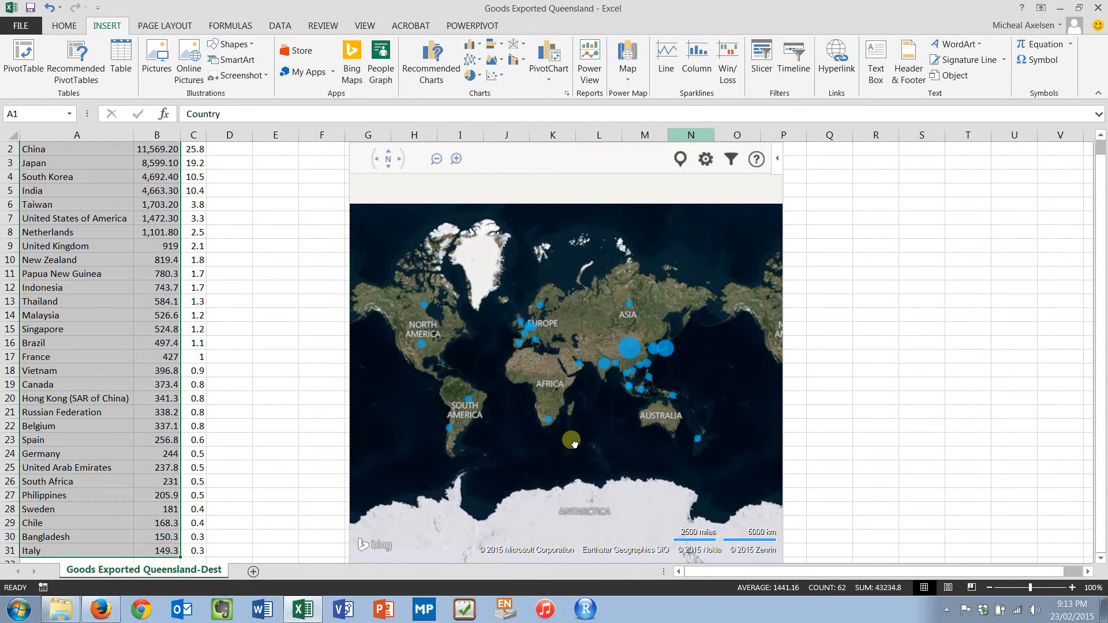
scroll(594, 444, "up", 2)
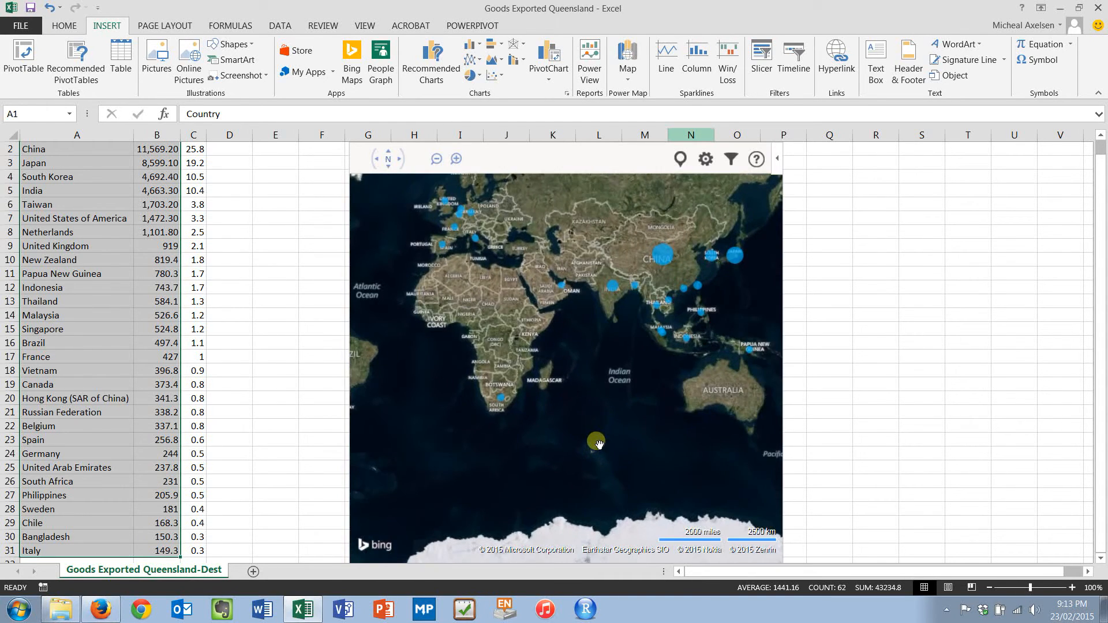
scroll(594, 440, "down", 3)
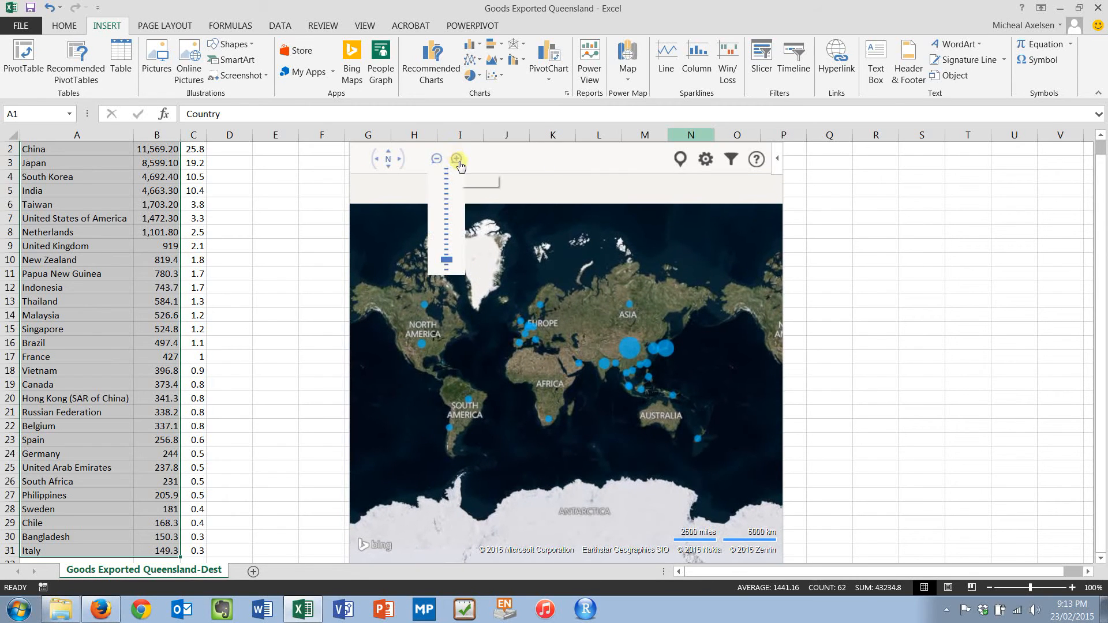
left_click(457, 161)
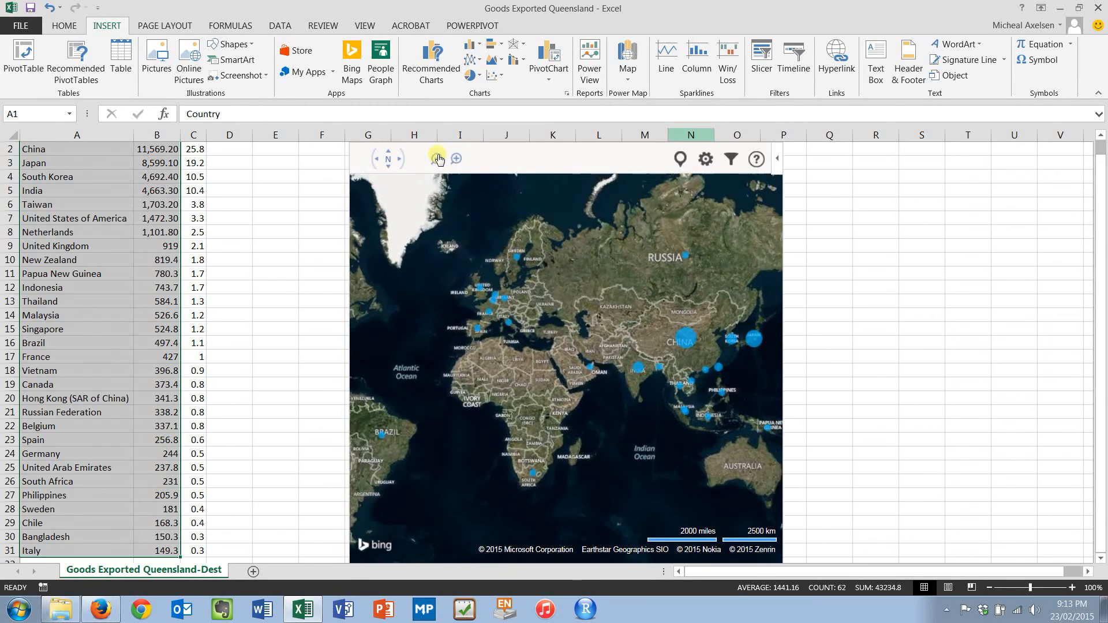
left_click(436, 158)
mouse_move(452, 157)
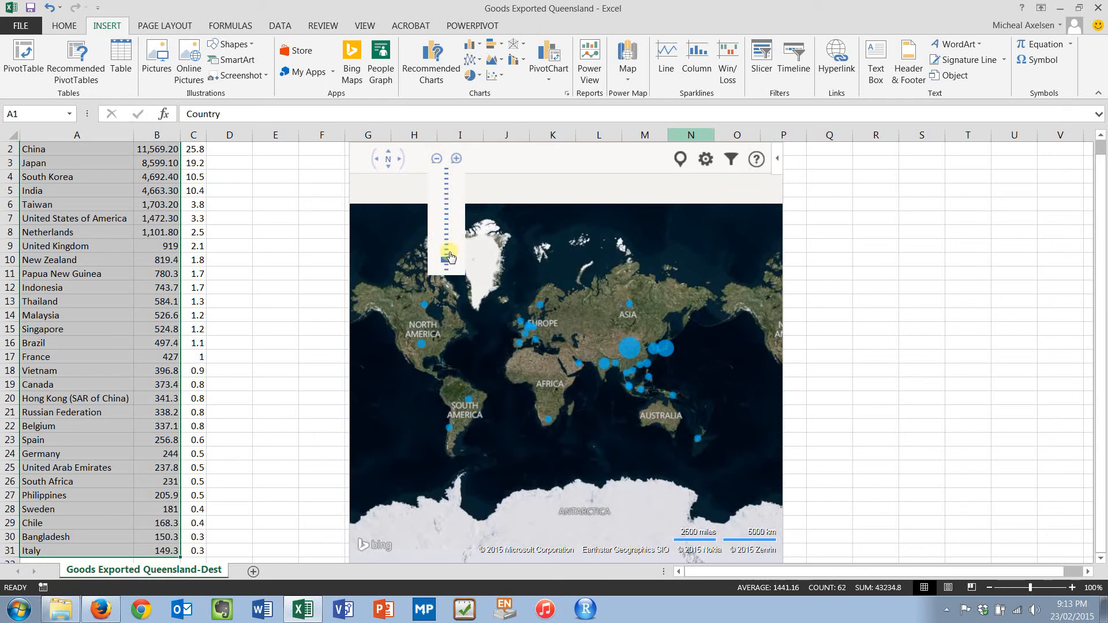
left_click(450, 229)
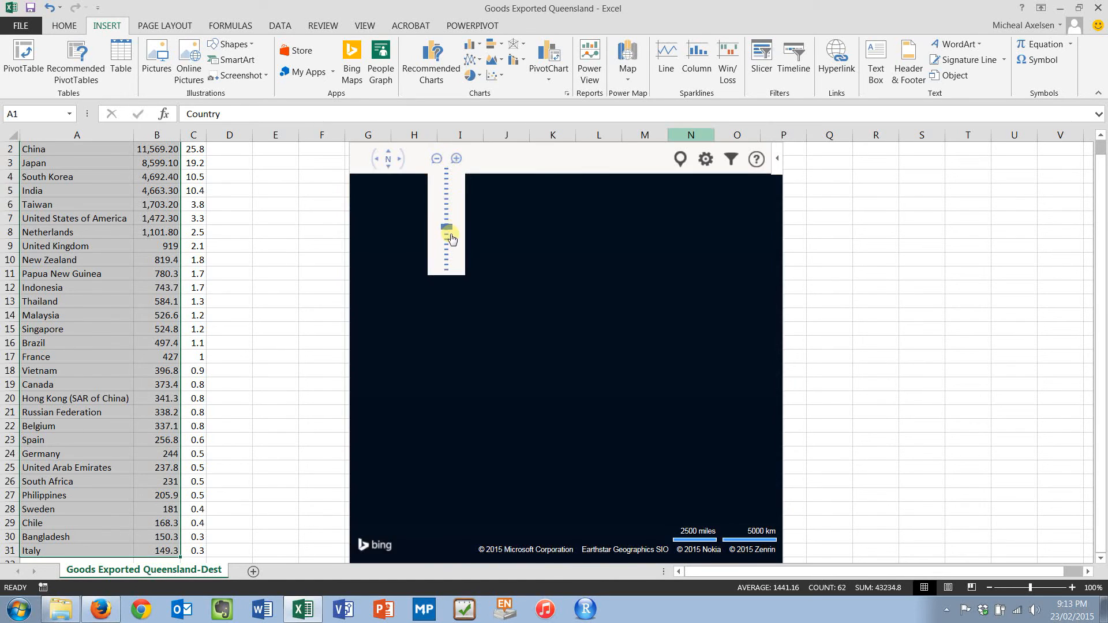
left_click_drag(450, 239, 448, 259)
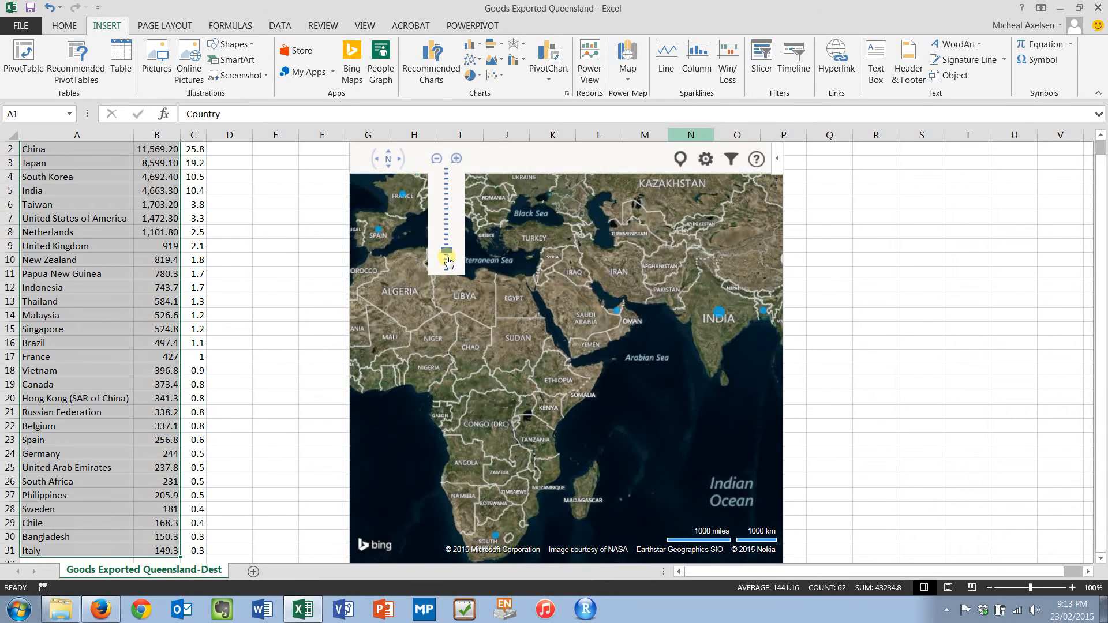
left_click_drag(448, 261, 448, 266)
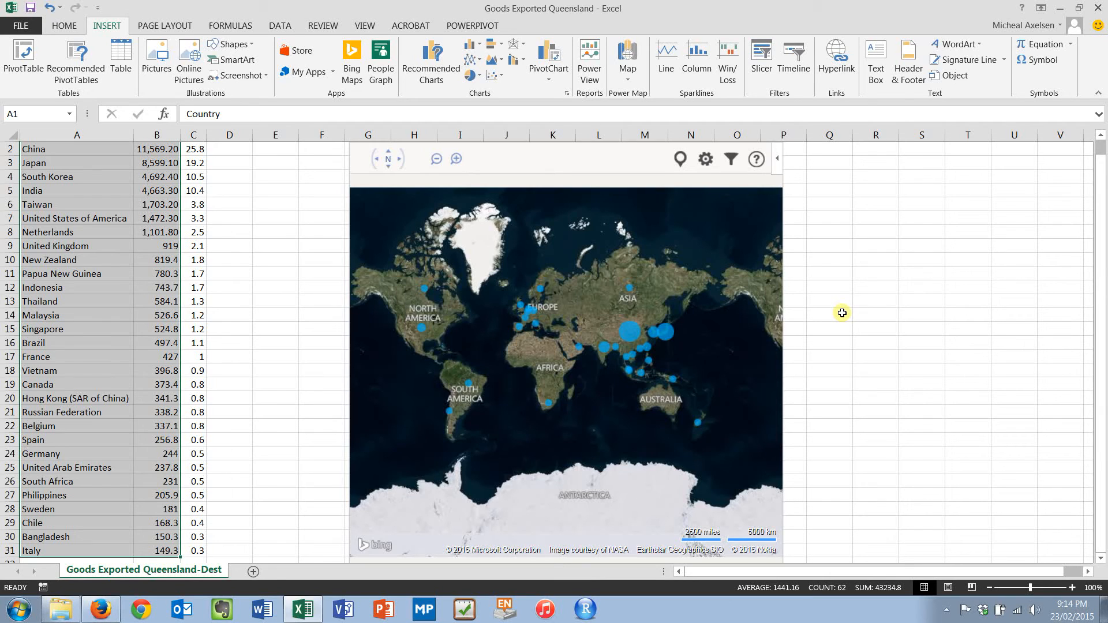
Minimise Excel, launch Paint and paste the captured screenshot of the worksheet with the map onto the canvas
left_click(1059, 8)
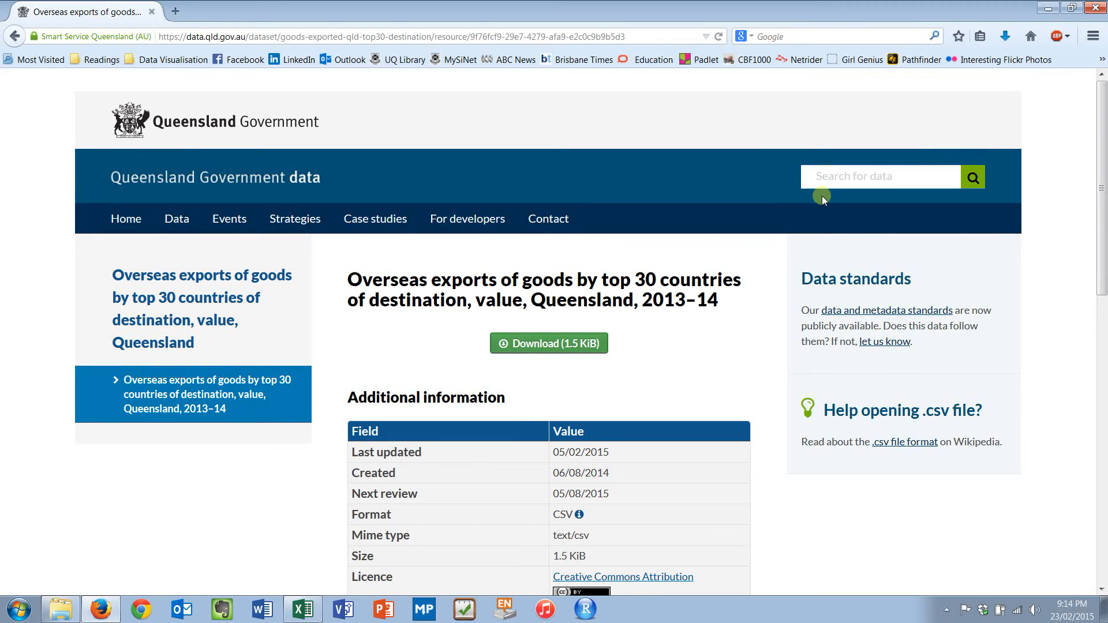
key("super+r")
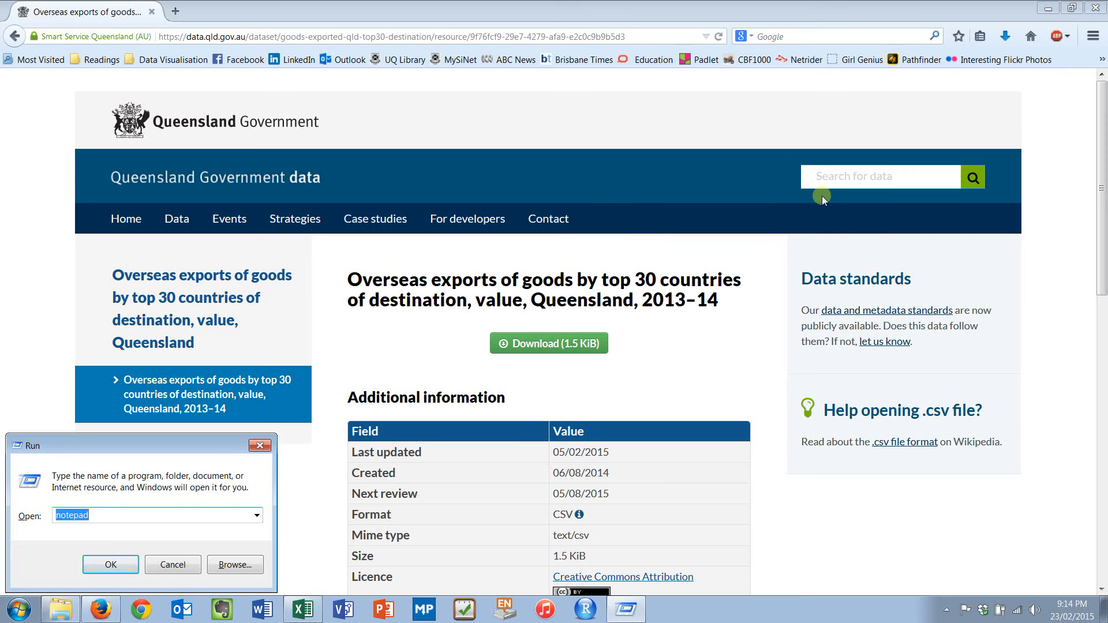
key("Return")
key("super")
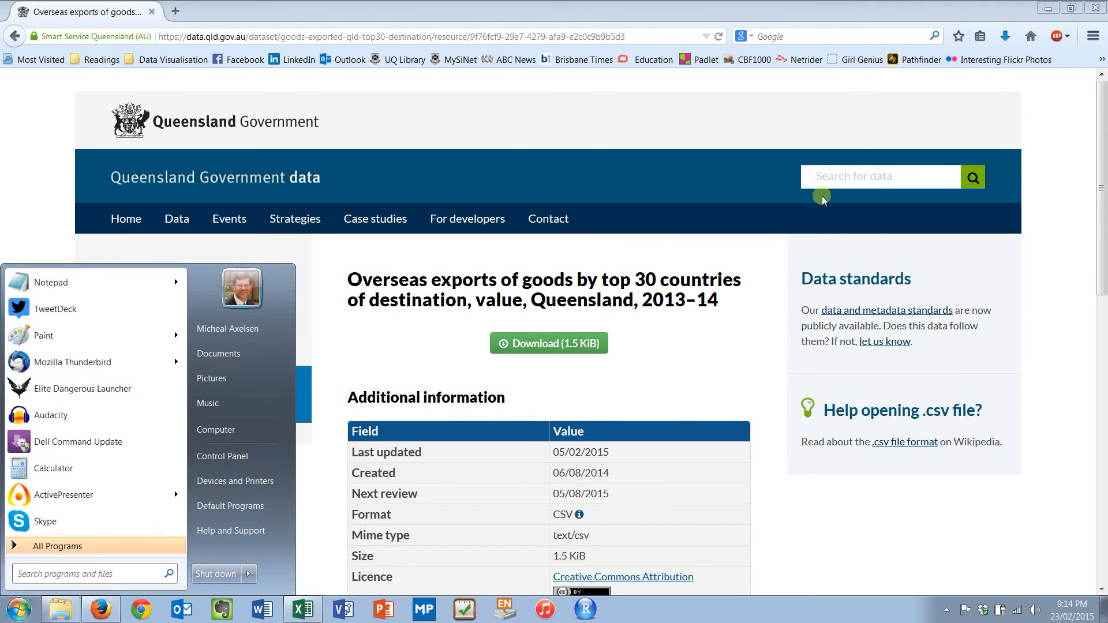
type("paint")
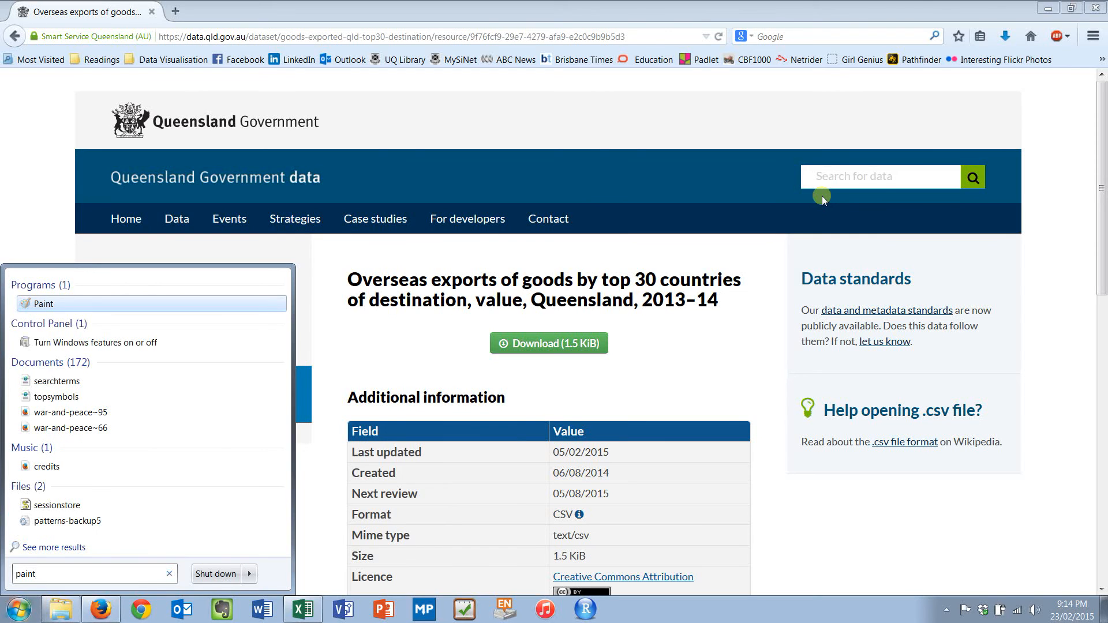
left_click(38, 304)
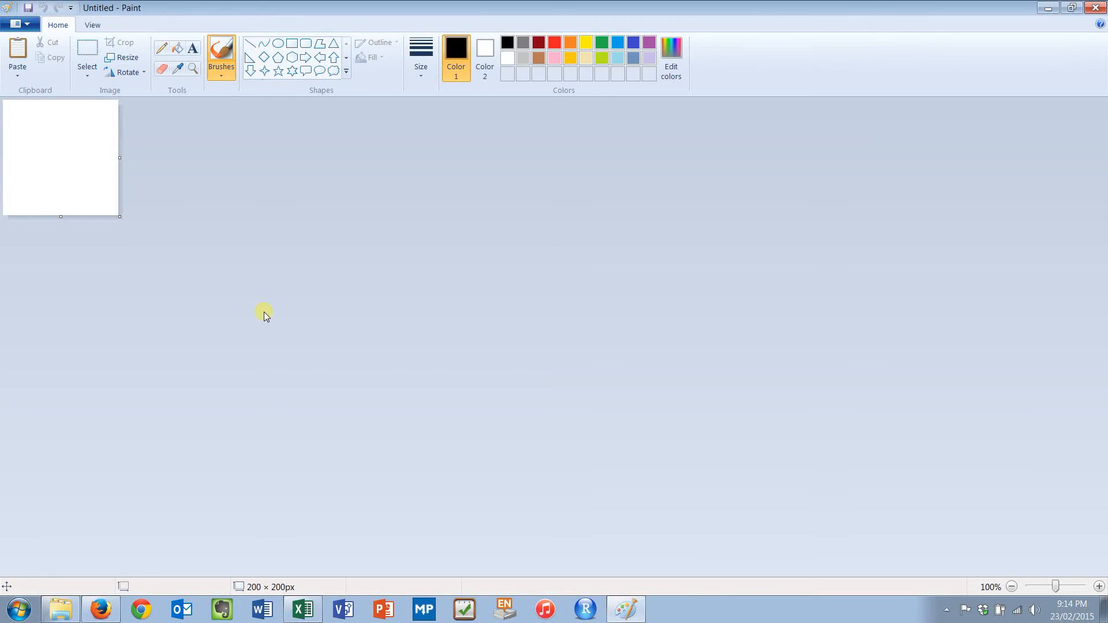
key("ctrl+v")
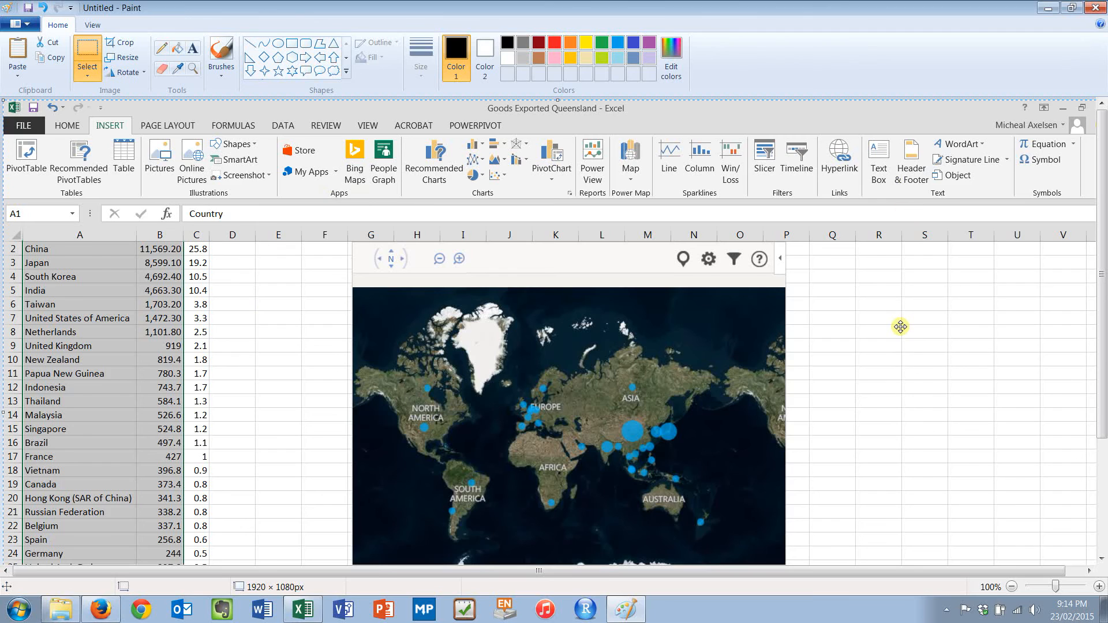
scroll(901, 326, "down", 3)
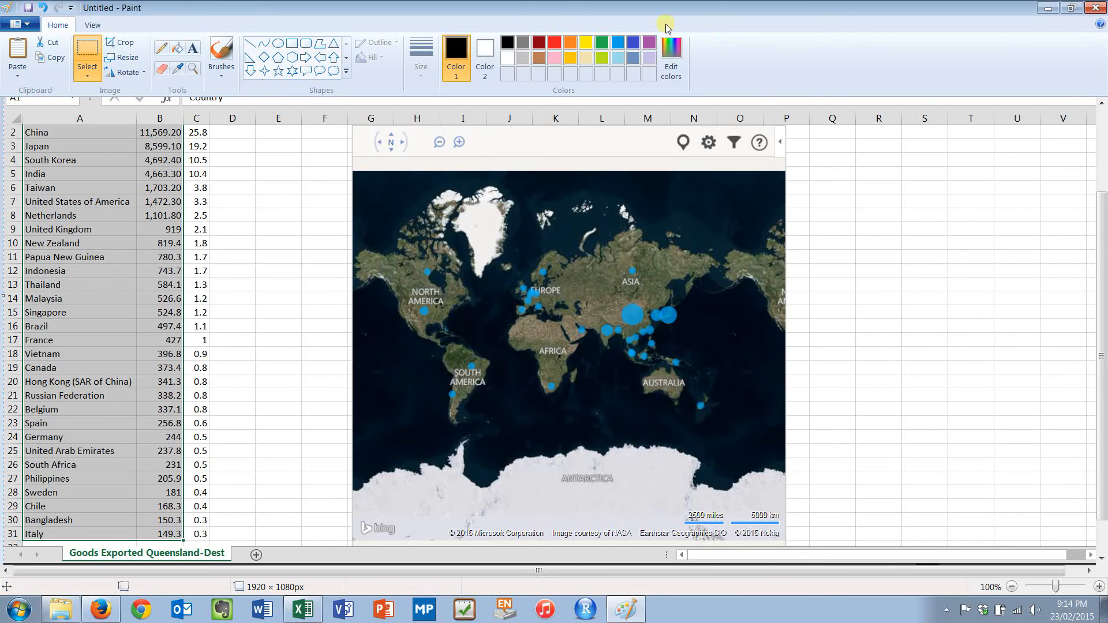
Crop the pasted screenshot to the world map area, about 640 × 574 px, excluding the spreadsheet and the map's toolbar
left_click(129, 46)
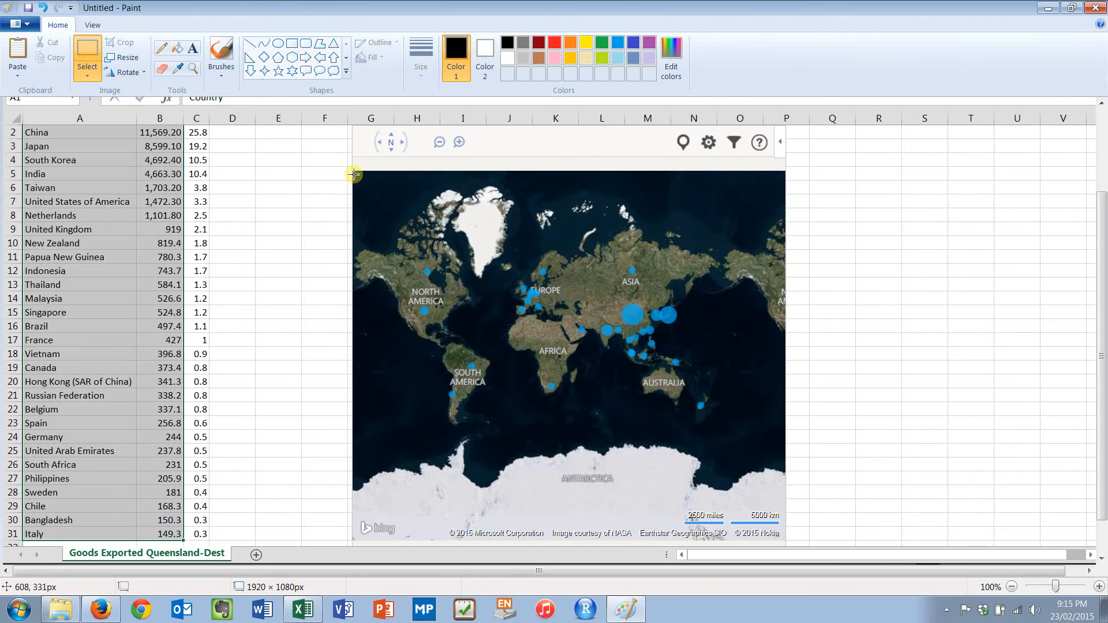
mouse_move(354, 174)
left_mouse_down()
mouse_move(359, 279)
mouse_move(418, 344)
mouse_move(571, 439)
mouse_move(602, 503)
left_mouse_up()
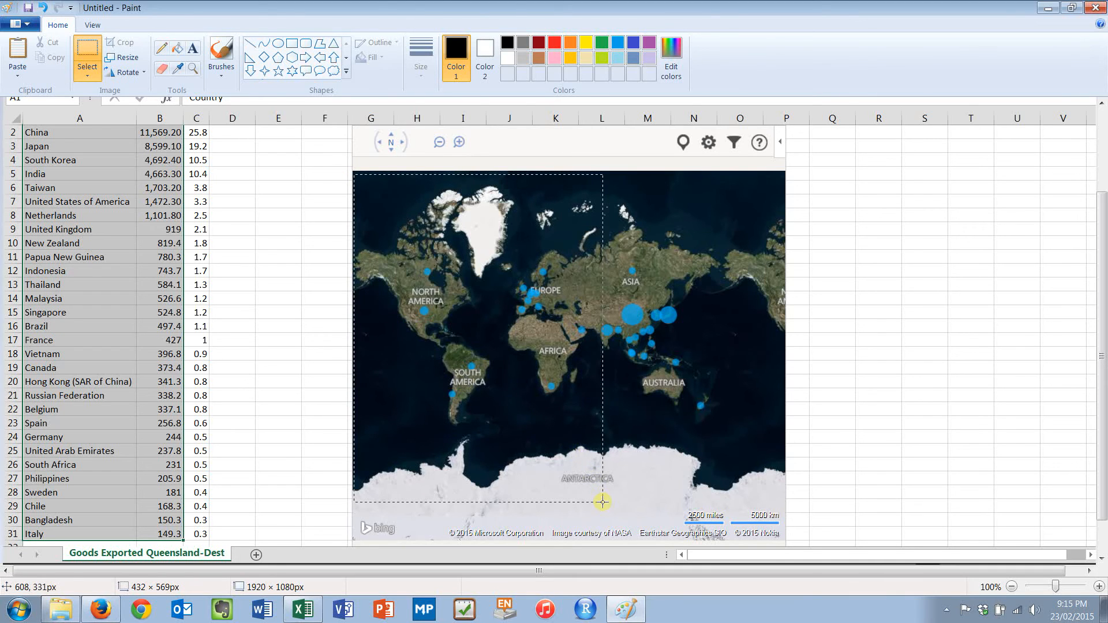
left_click_drag(603, 502, 722, 505)
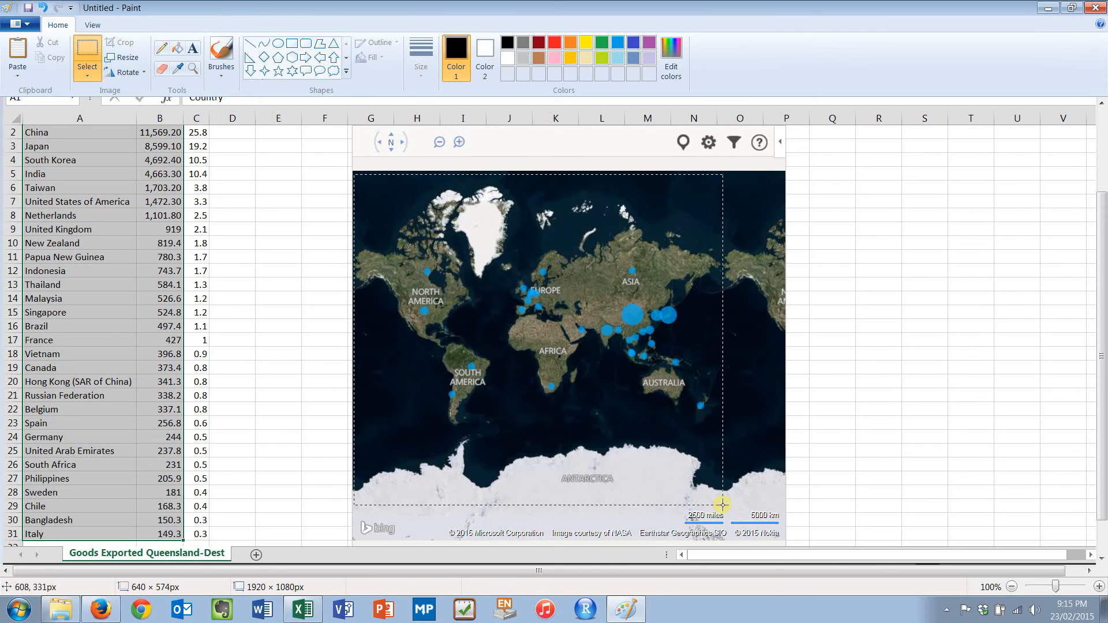
left_click_drag(722, 505, 722, 505)
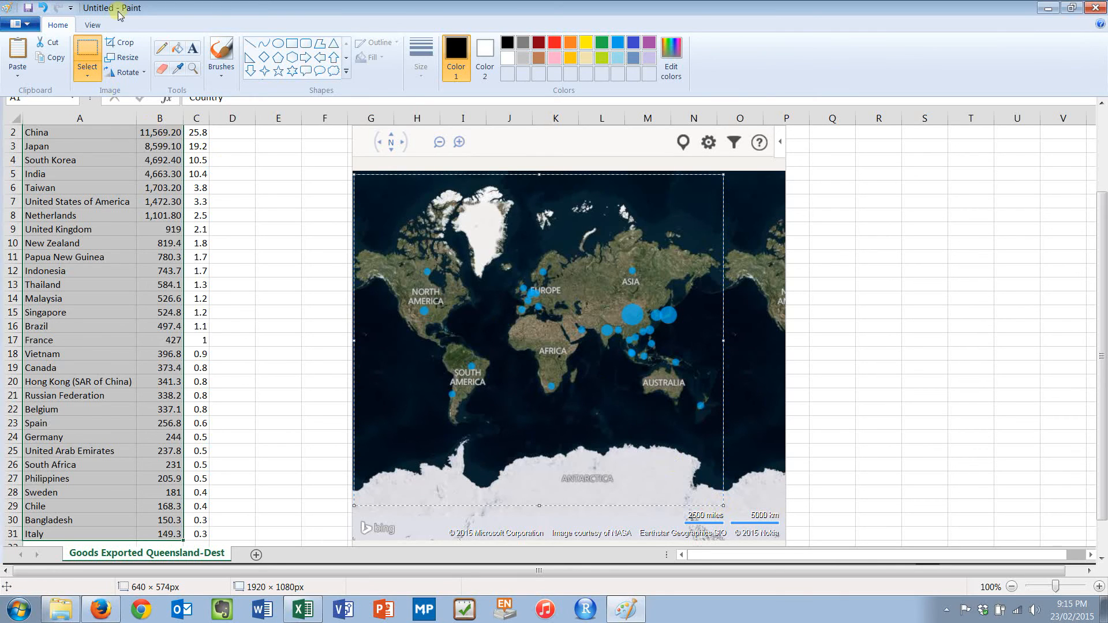
left_click(125, 43)
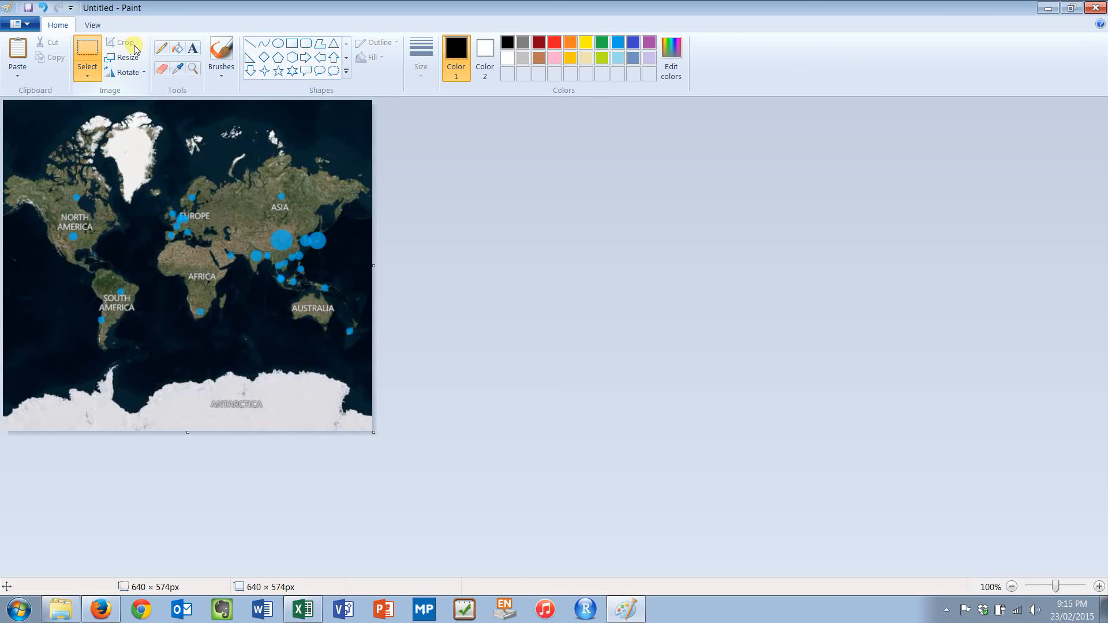
Save the cropped map image to the Desktop as a PNG named "Exports Around the World"
left_click(27, 8)
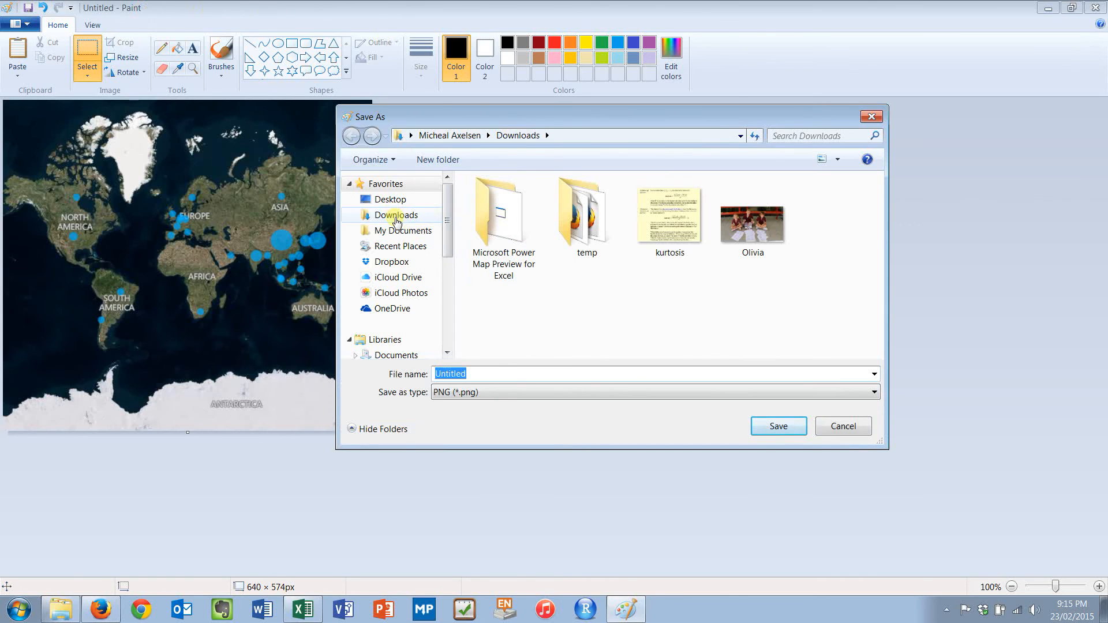
left_click(392, 202)
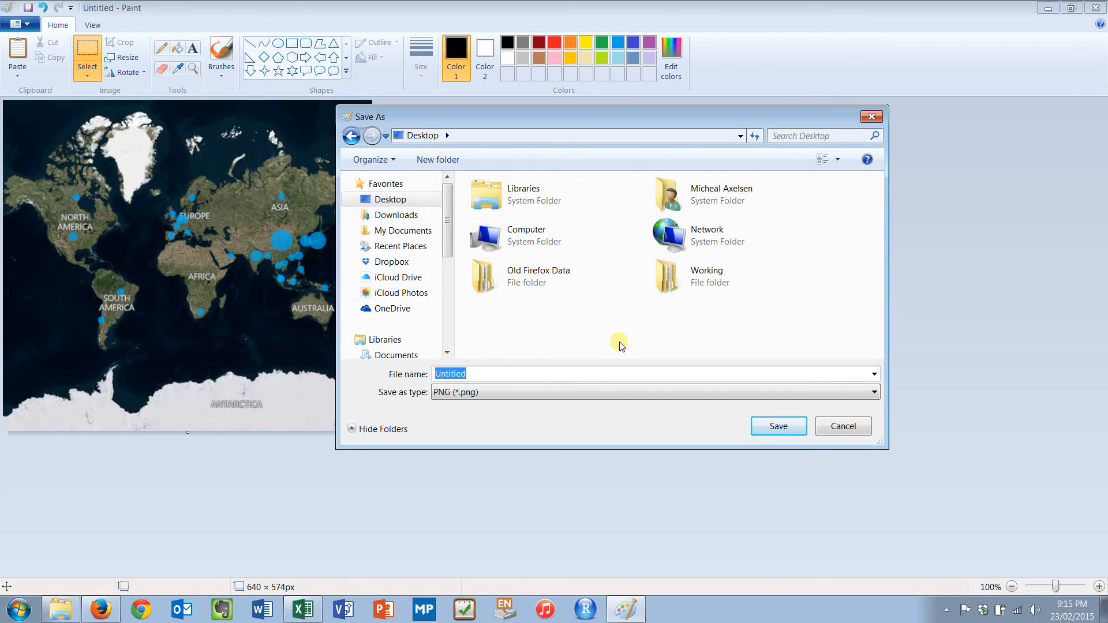
type("Exports Around the World")
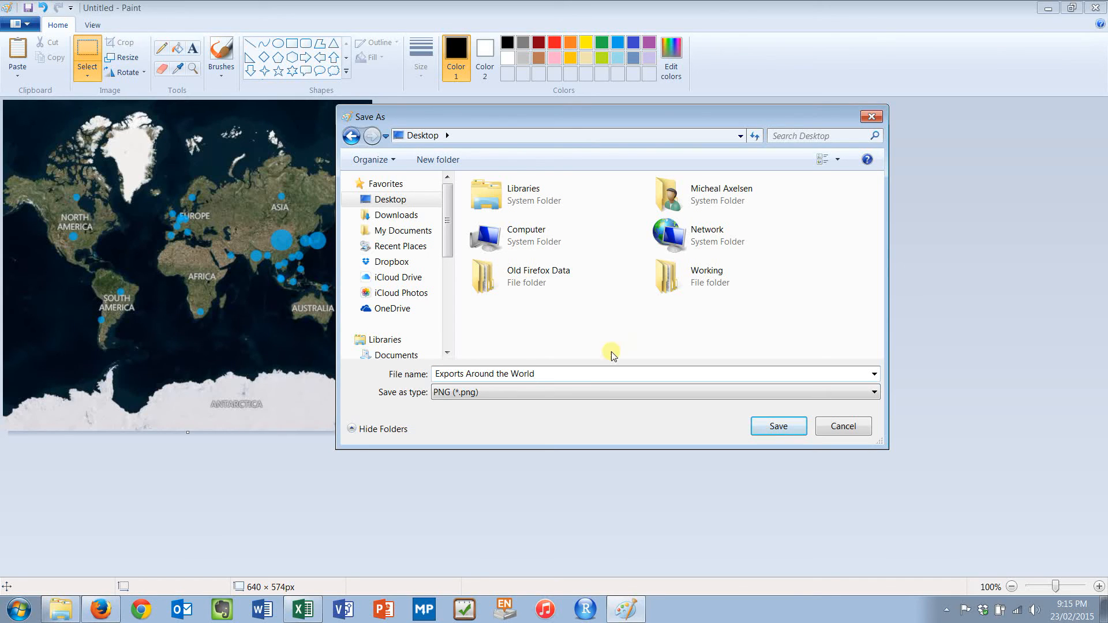
left_click(787, 426)
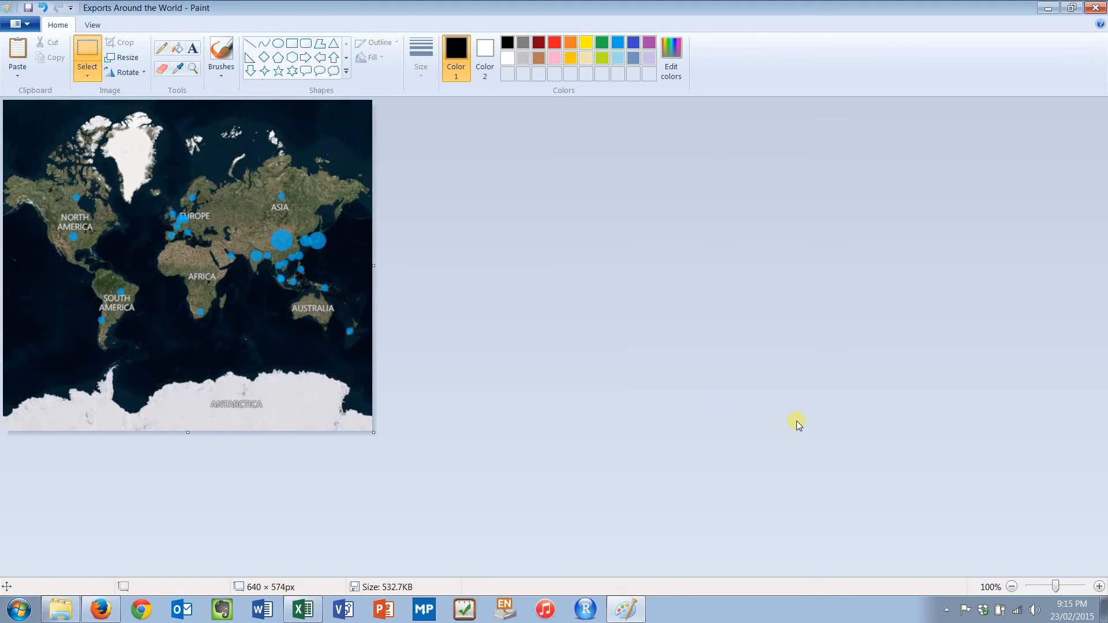
Minimise Paint and the browser to reach the desktop and launch Word
left_click(1048, 7)
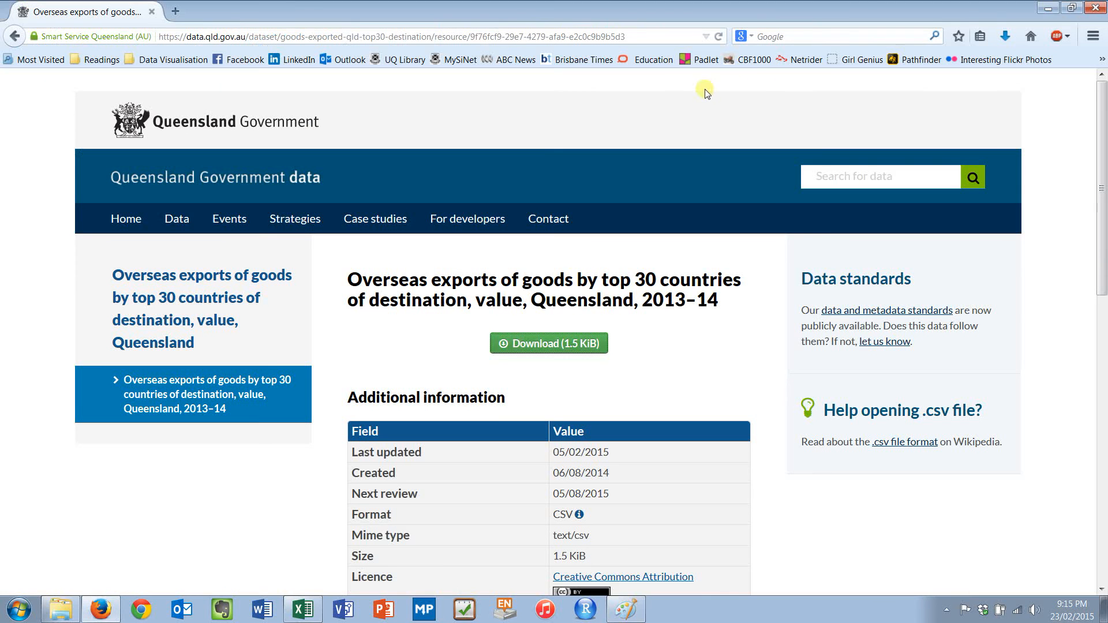
left_click(1048, 7)
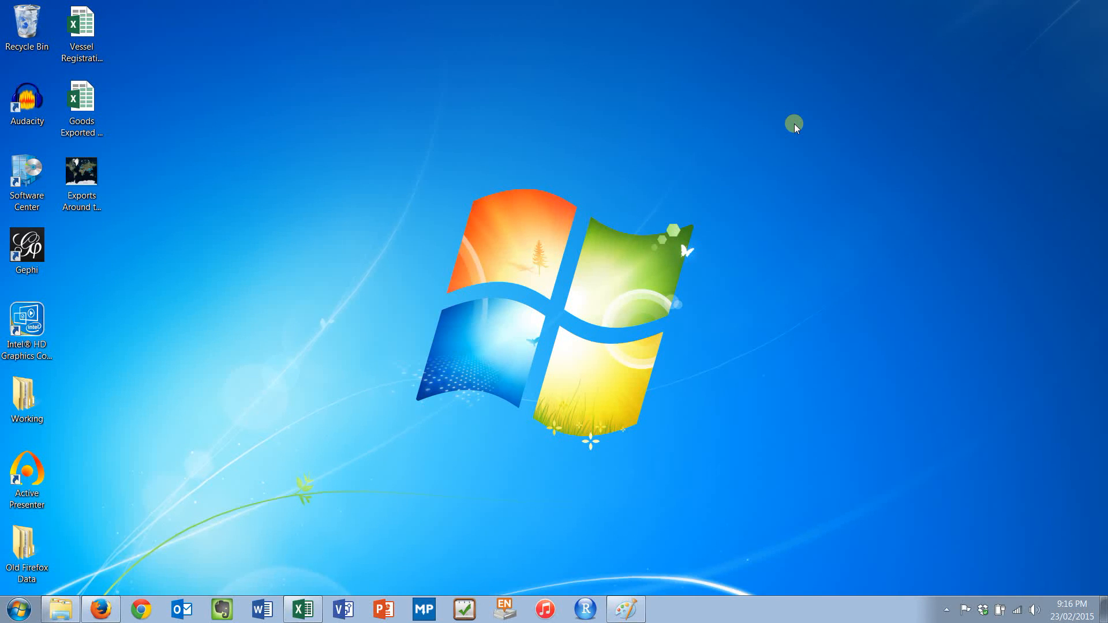
left_click(263, 609)
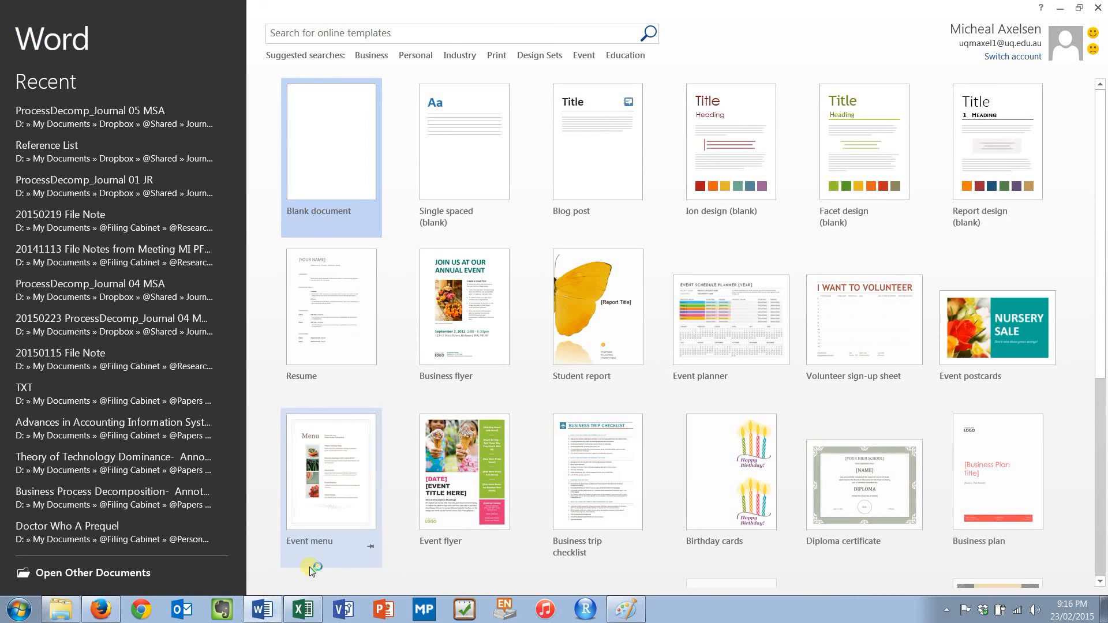
Create a blank document and enter the line "Data visualisations", followed by a new paragraph
left_click(303, 168)
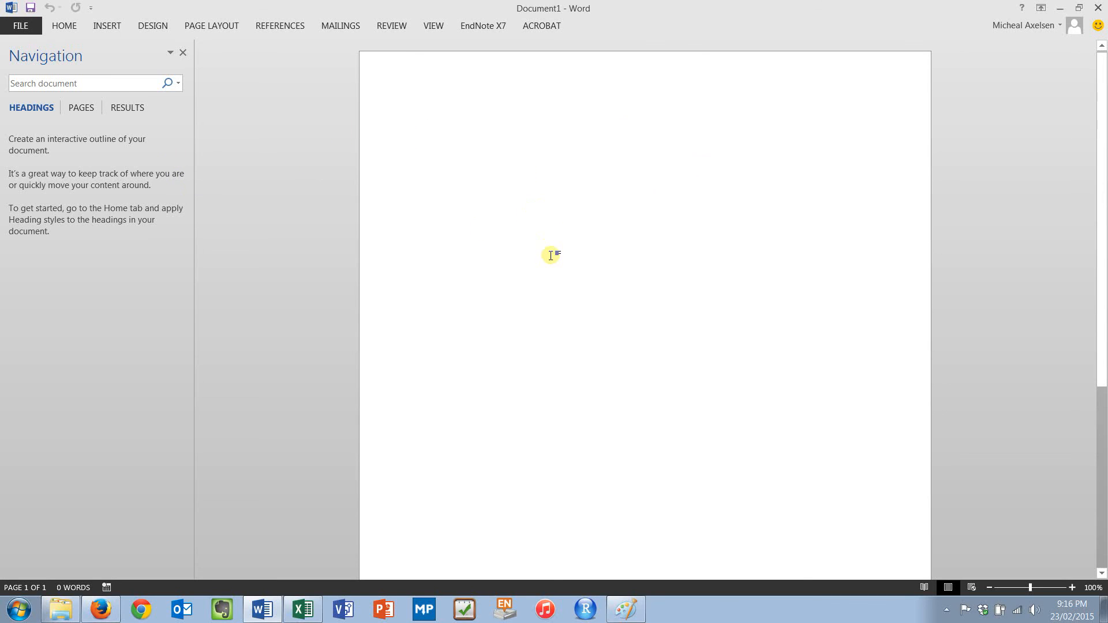
type("Data visualisations")
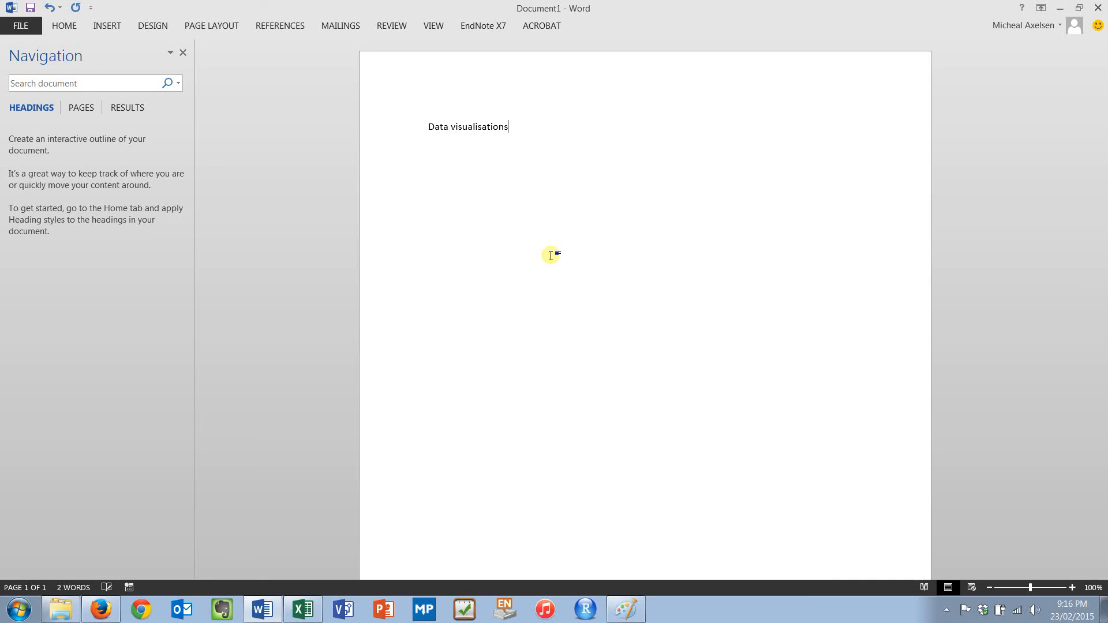
key("Return")
Insert the "Exports Around the World" PNG picture from the Desktop below the "Data visualisations" line, and deselect it
left_click(105, 27)
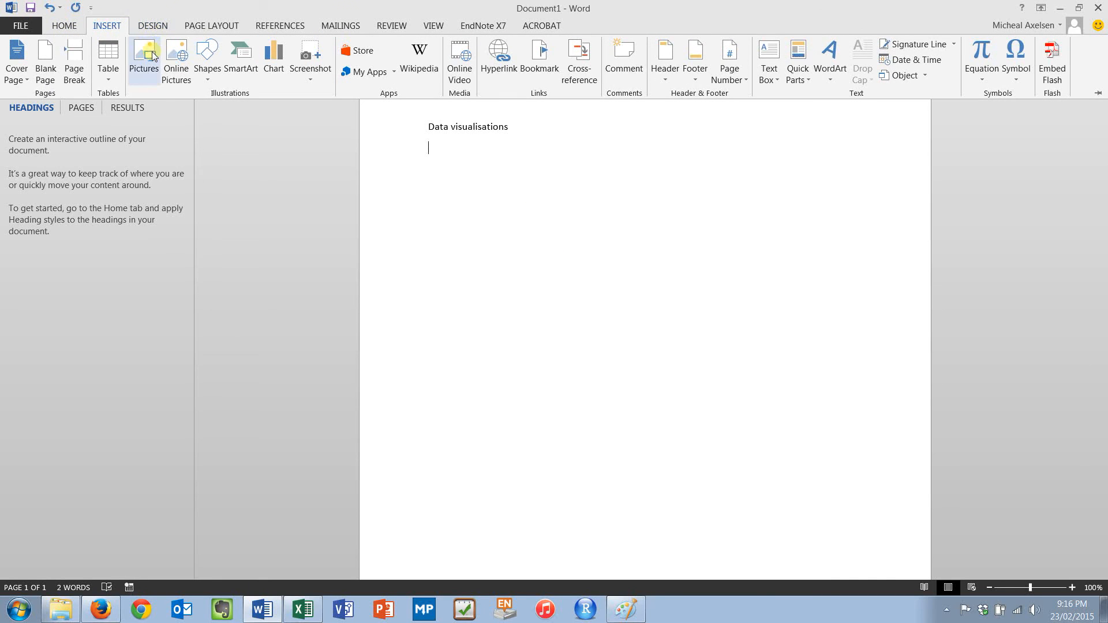
left_click(151, 51)
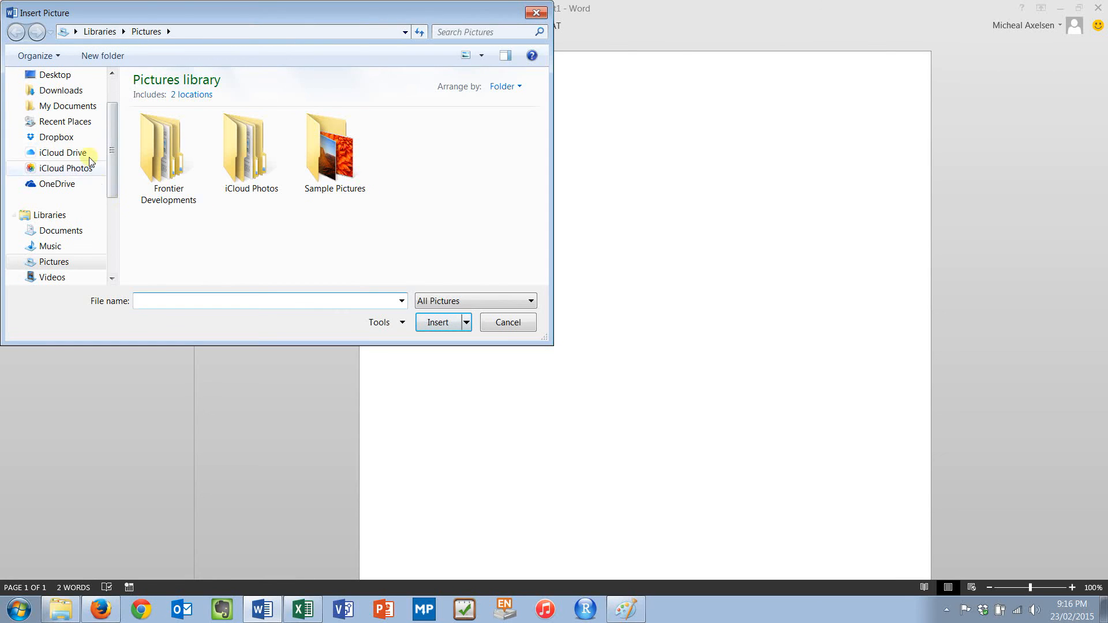
left_click(68, 77)
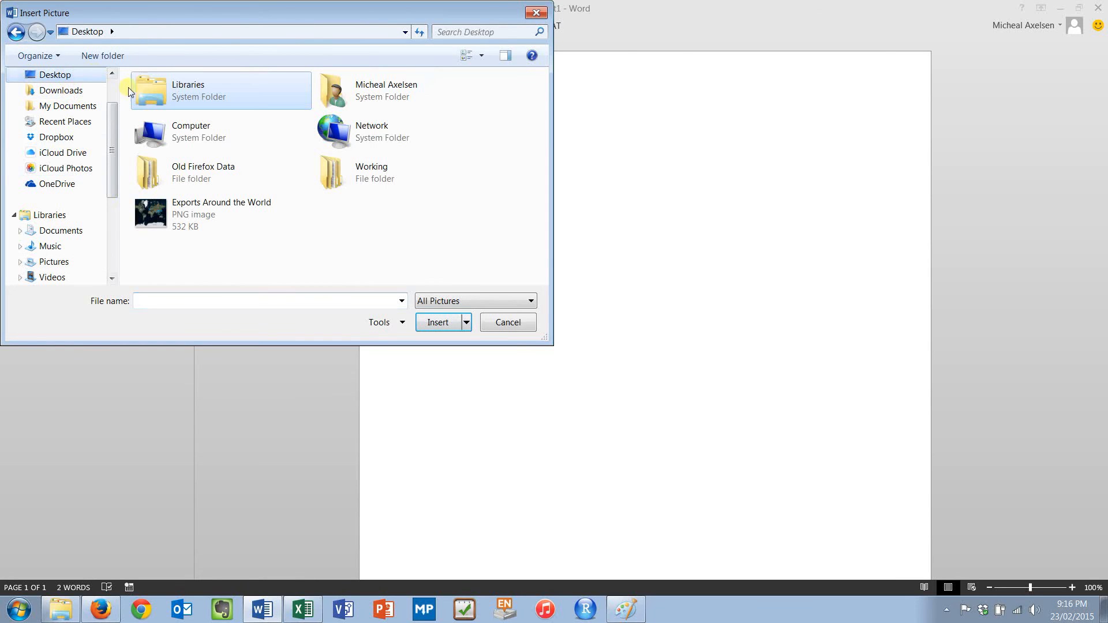
left_click(195, 218)
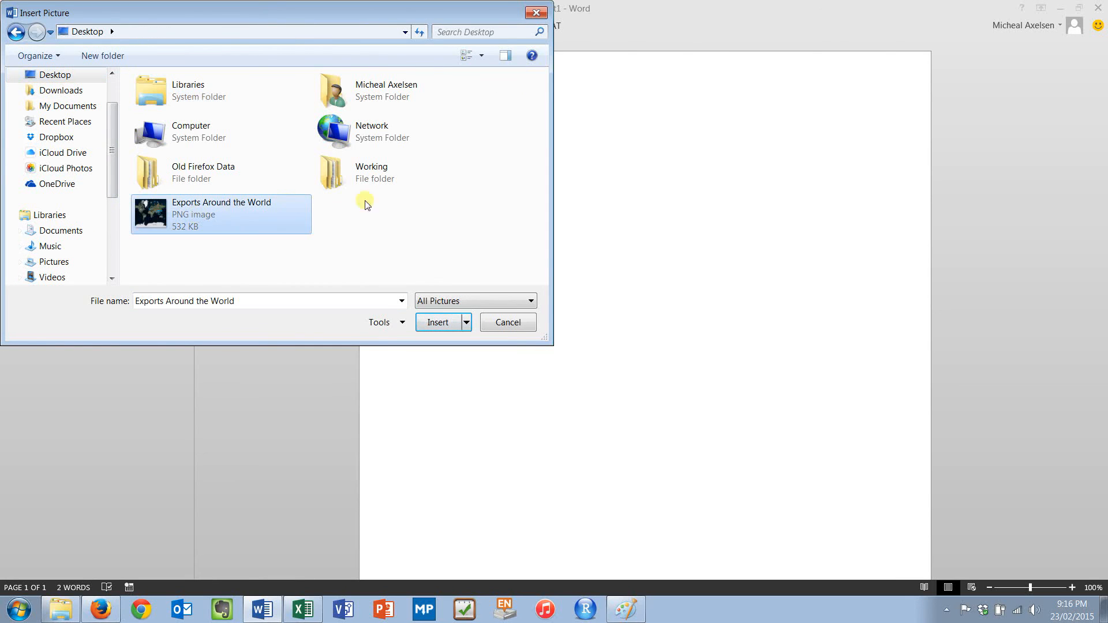
left_click(457, 321)
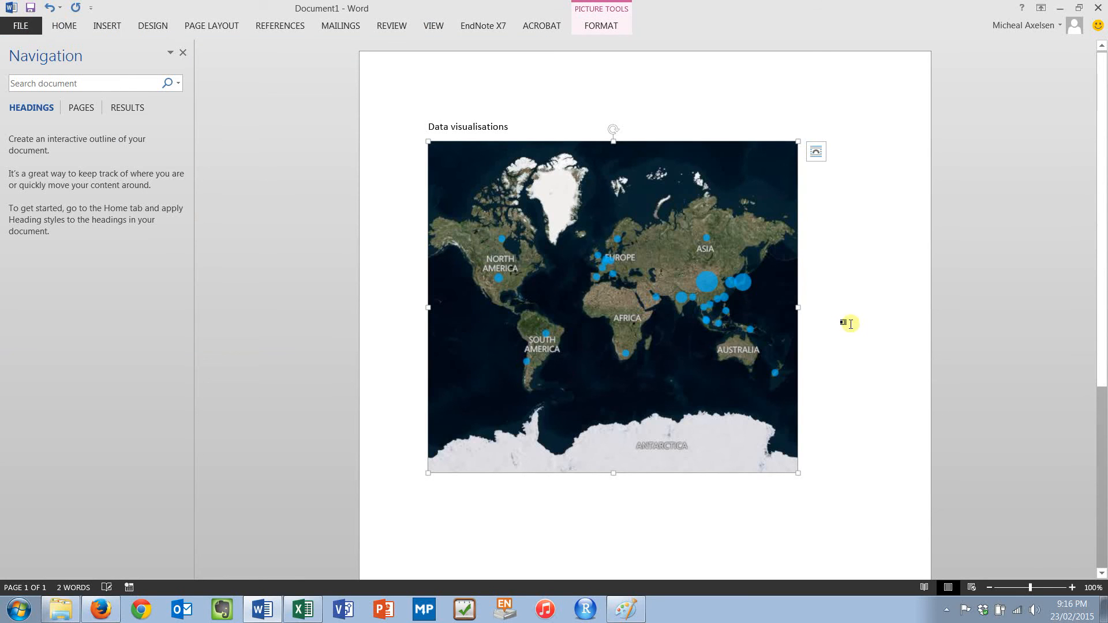
left_click(853, 324)
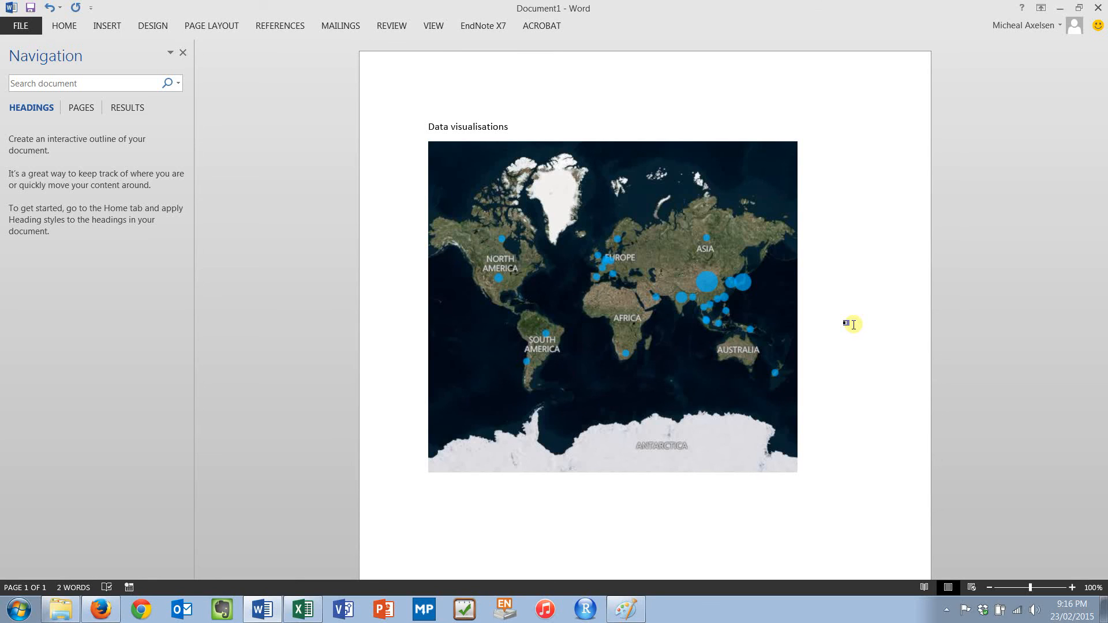
left_click(947, 609)
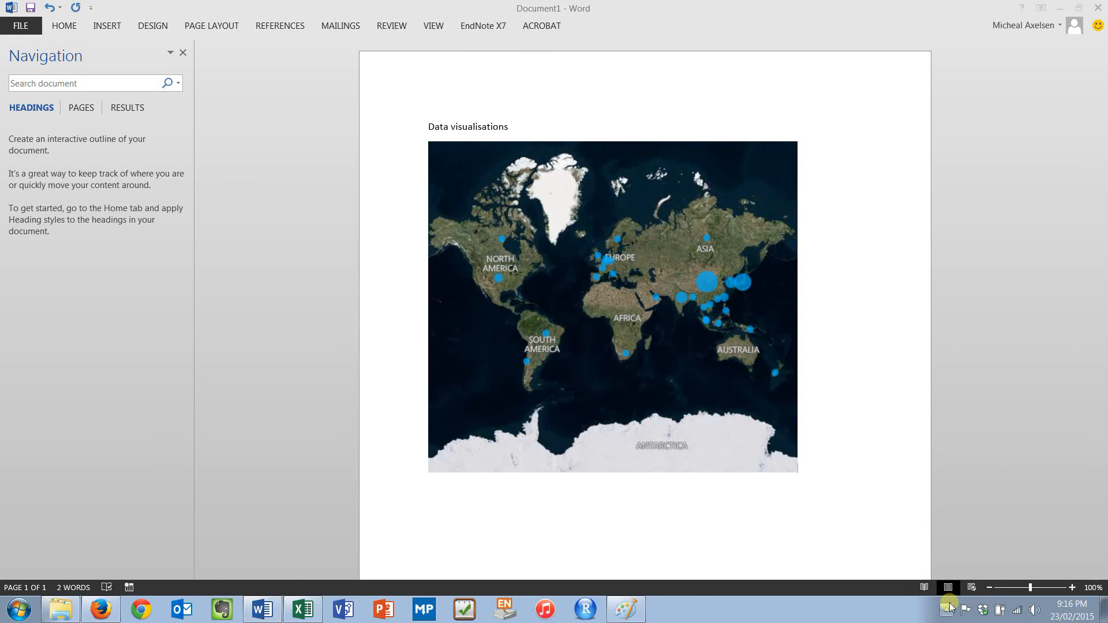